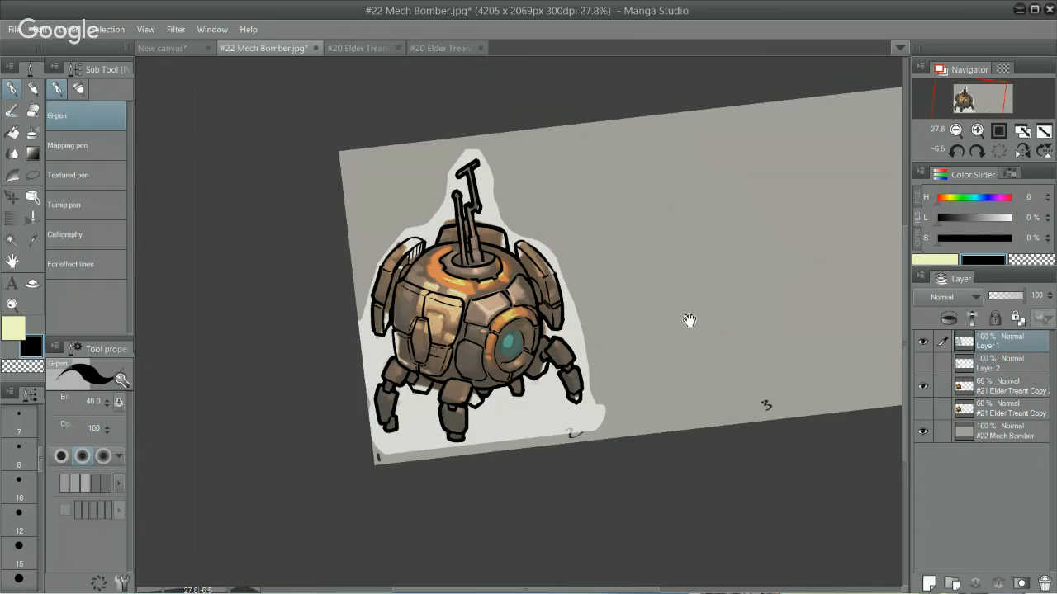
Step: Redraw the far-left edge of the outer ring around the gun base as one closed curve with the G-pen at size 40
left_click_drag(688, 318, 676, 142)
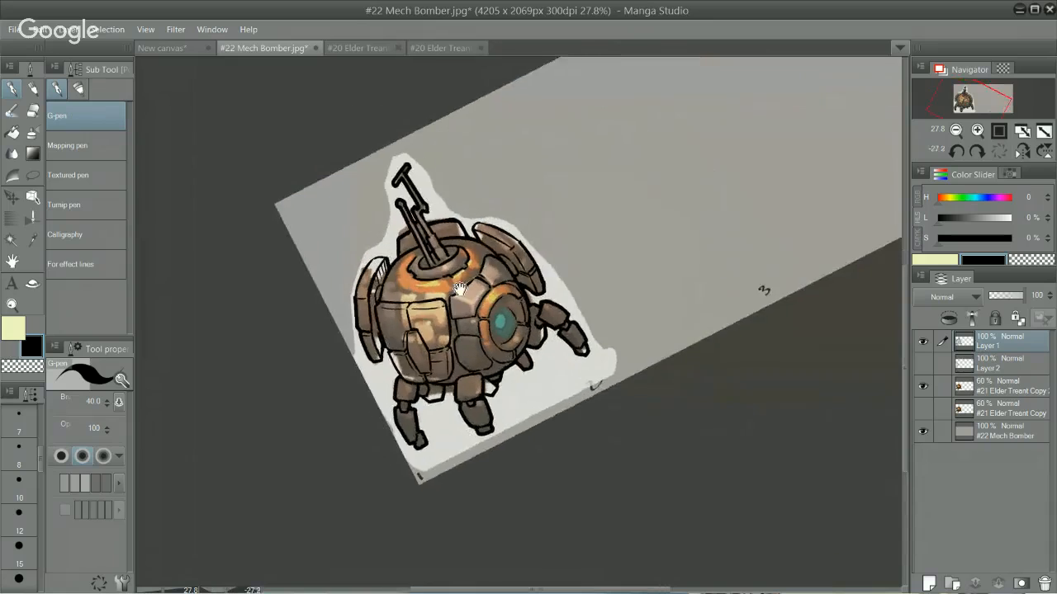
left_click_drag(762, 290, 872, 309)
left_click_drag(560, 313, 573, 273)
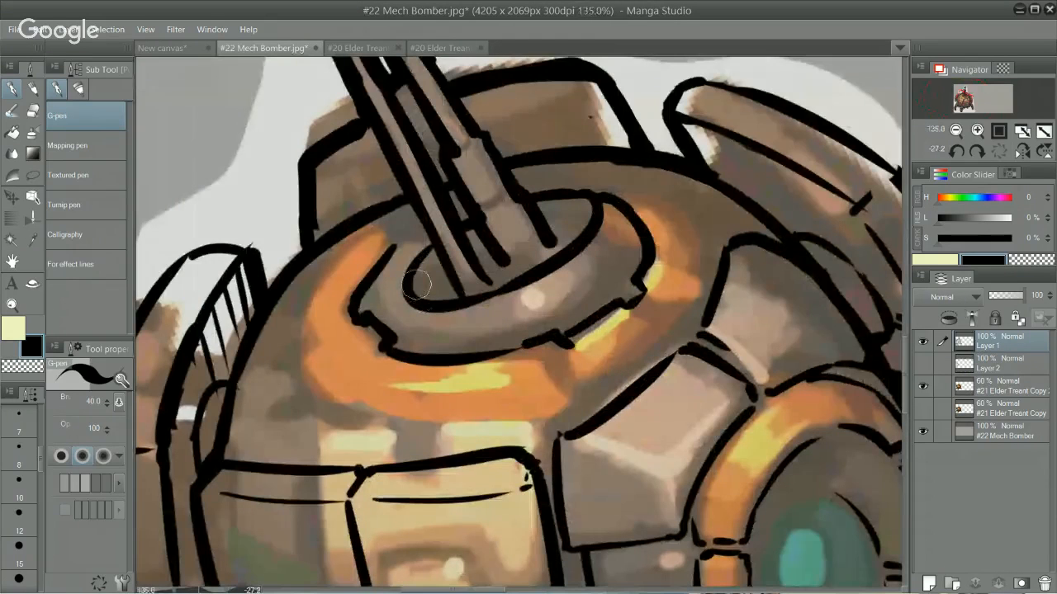
key("e")
mouse_move(372, 279)
left_mouse_down()
mouse_move(349, 282)
mouse_move(386, 259)
left_mouse_up()
key("p")
key("ctrl+z")
mouse_move(355, 316)
left_mouse_down()
mouse_move(447, 214)
mouse_move(398, 243)
left_mouse_up()
key("ctrl+z")
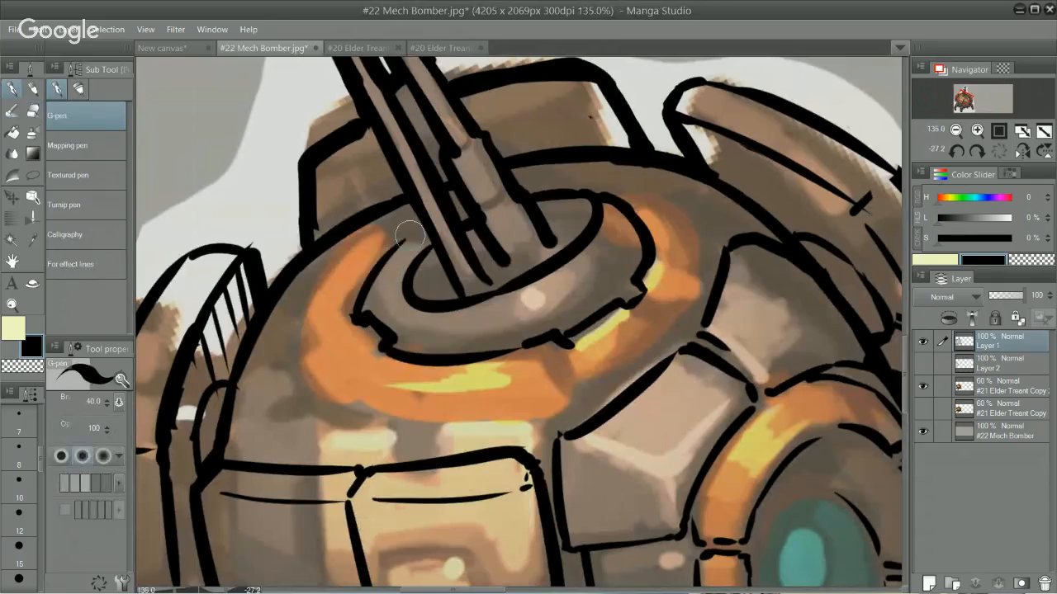
key("ctrl+z")
mouse_move(353, 316)
left_mouse_down()
mouse_move(428, 226)
mouse_move(373, 277)
mouse_move(411, 242)
mouse_move(374, 259)
mouse_move(427, 229)
left_mouse_up()
key("ctrl+z")
left_click_drag(372, 271, 427, 227)
left_click_drag(375, 262, 429, 224)
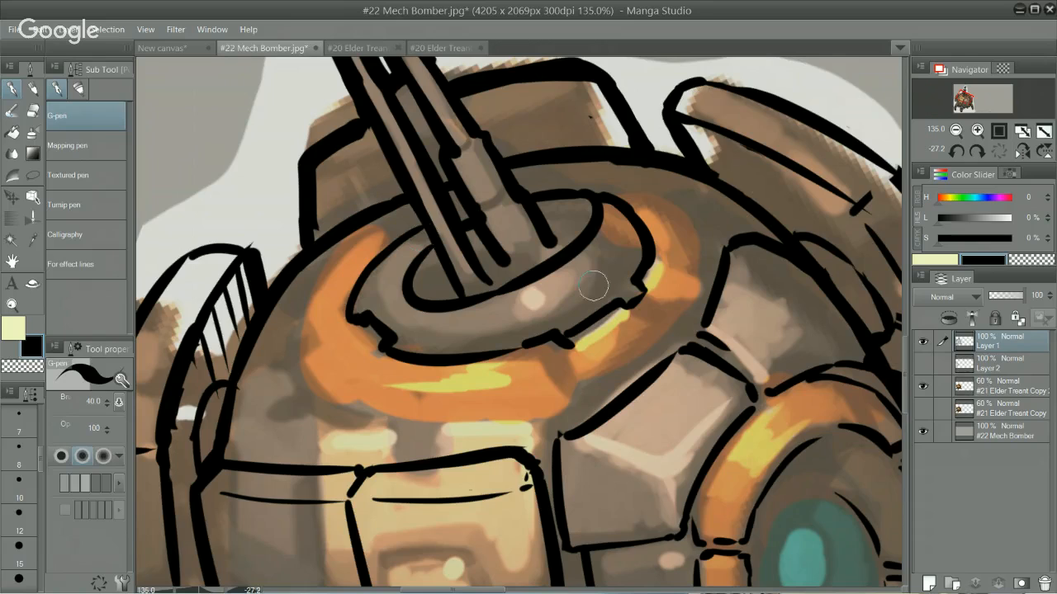
Step: Erase the inner ellipse of the ring around the gun barrels with the Hard eraser, reducing its size to 40 for the remaining bits
key("e")
mouse_move(541, 273)
left_mouse_down()
mouse_move(488, 303)
mouse_move(444, 307)
mouse_move(418, 302)
mouse_move(416, 260)
left_mouse_up()
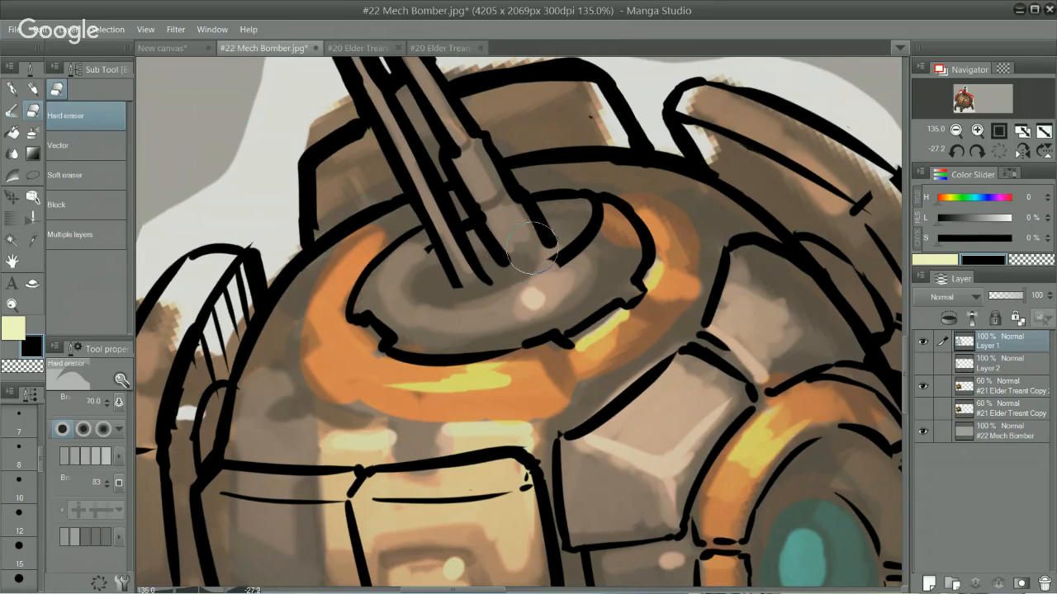
key("bracketleft")
key("bracketleft")
key("bracketleft")
key("bracketleft")
left_click_drag(576, 227, 558, 258)
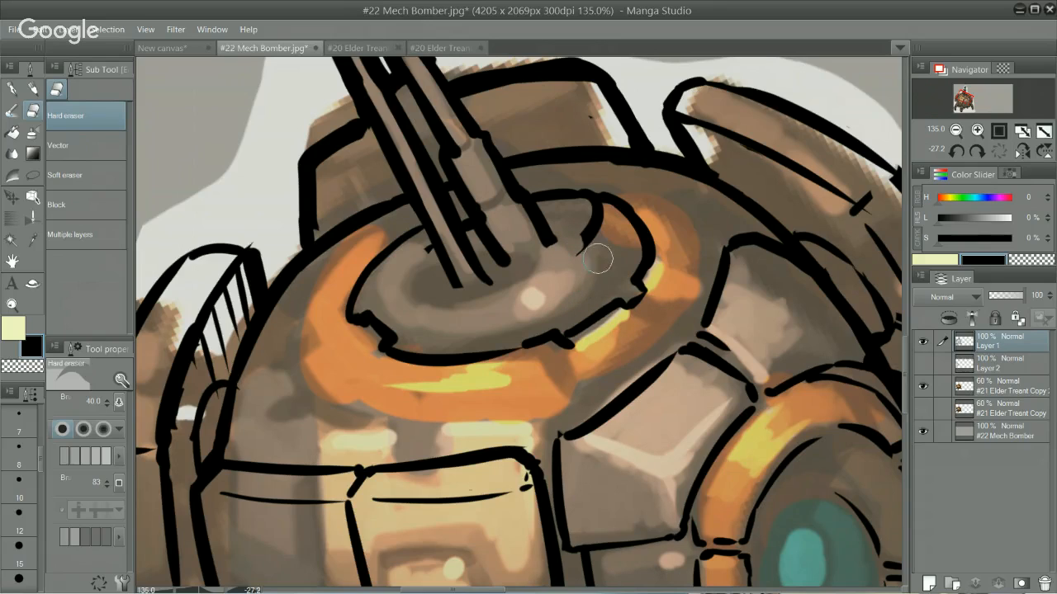
left_click_drag(583, 242, 578, 206)
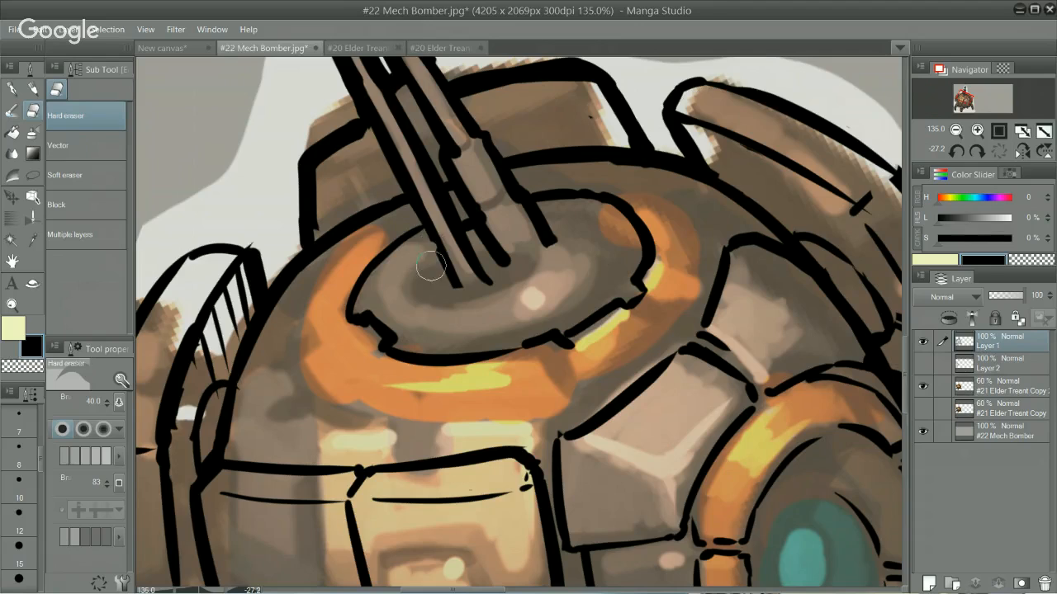
Step: Ink the barrels' lower ends and a smaller inner ellipse around them with the G-pen, undoing unsatisfactory strokes
key("b")
mouse_move(431, 237)
left_mouse_down()
mouse_move(444, 267)
mouse_move(440, 257)
left_mouse_up()
key("x")
key("alt")
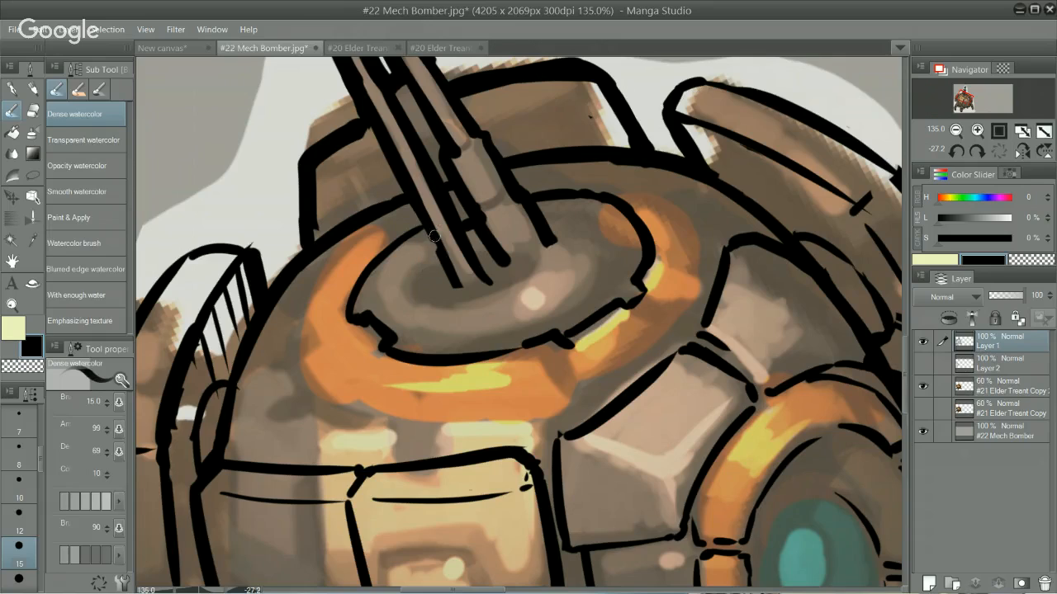
key("p")
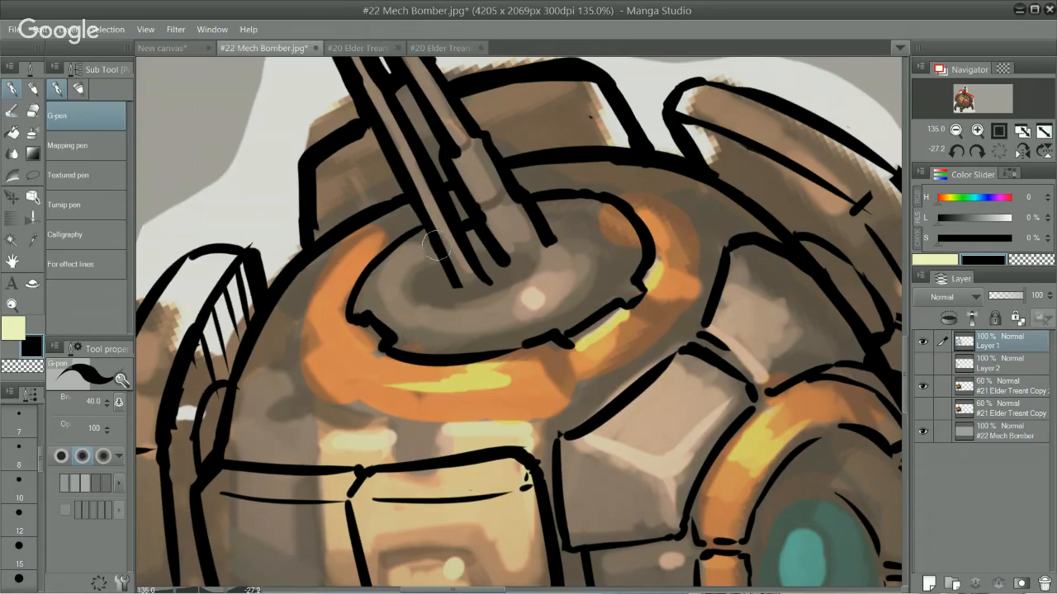
key("ctrl")
left_click_drag(456, 285, 485, 281)
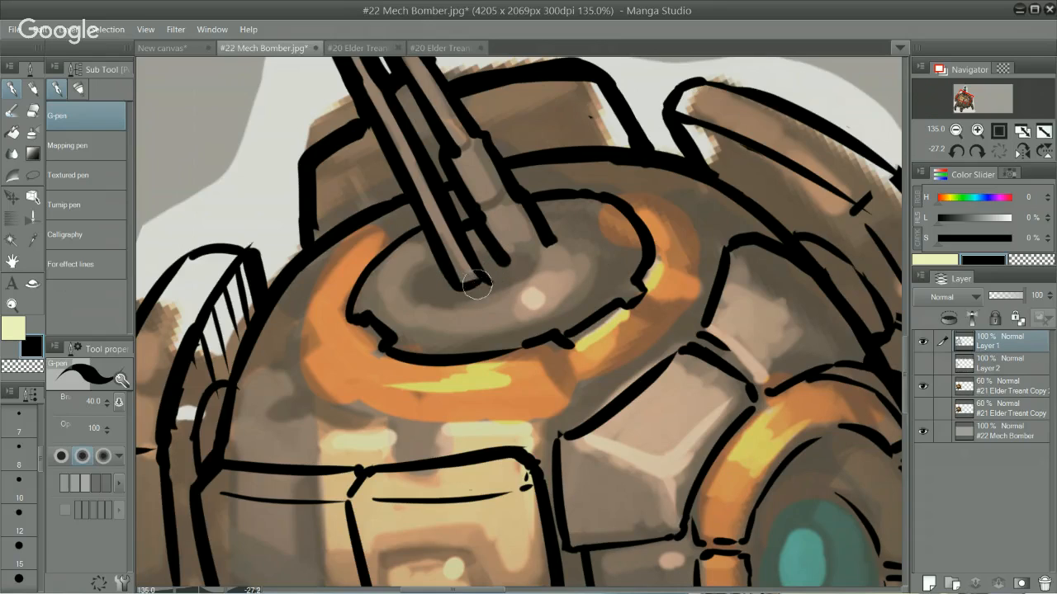
mouse_move(432, 252)
left_mouse_down()
mouse_move(413, 300)
mouse_move(439, 302)
mouse_move(420, 306)
mouse_move(515, 278)
mouse_move(491, 294)
mouse_move(543, 263)
mouse_move(564, 248)
mouse_move(575, 214)
mouse_move(543, 222)
mouse_move(580, 237)
left_mouse_up()
key("ctrl+z")
key("ctrl+z")
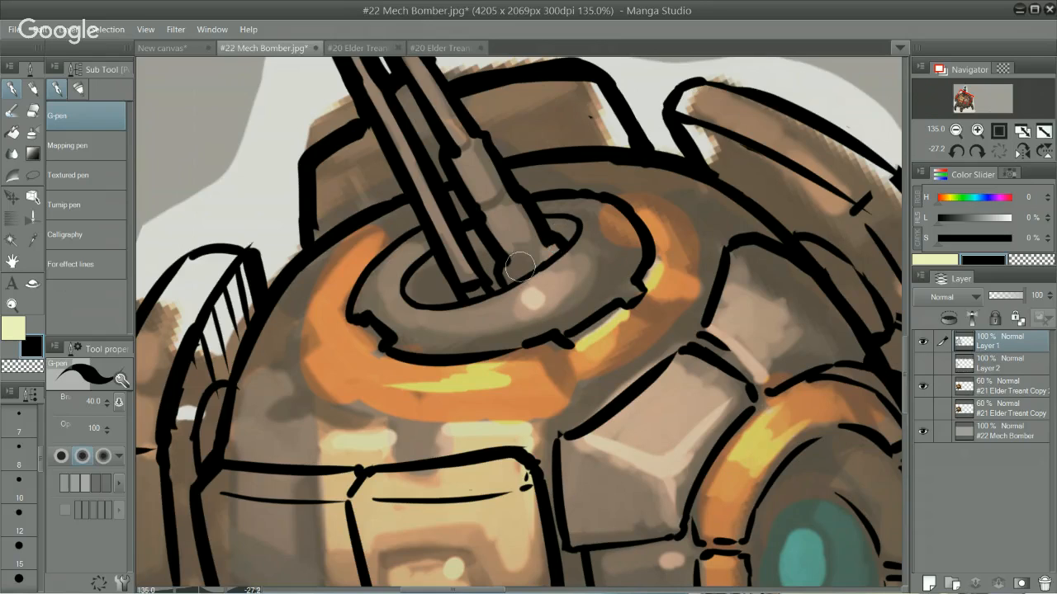
key("ctrl+z")
scroll(595, 310, "down", 1)
scroll(594, 310, "down", 3)
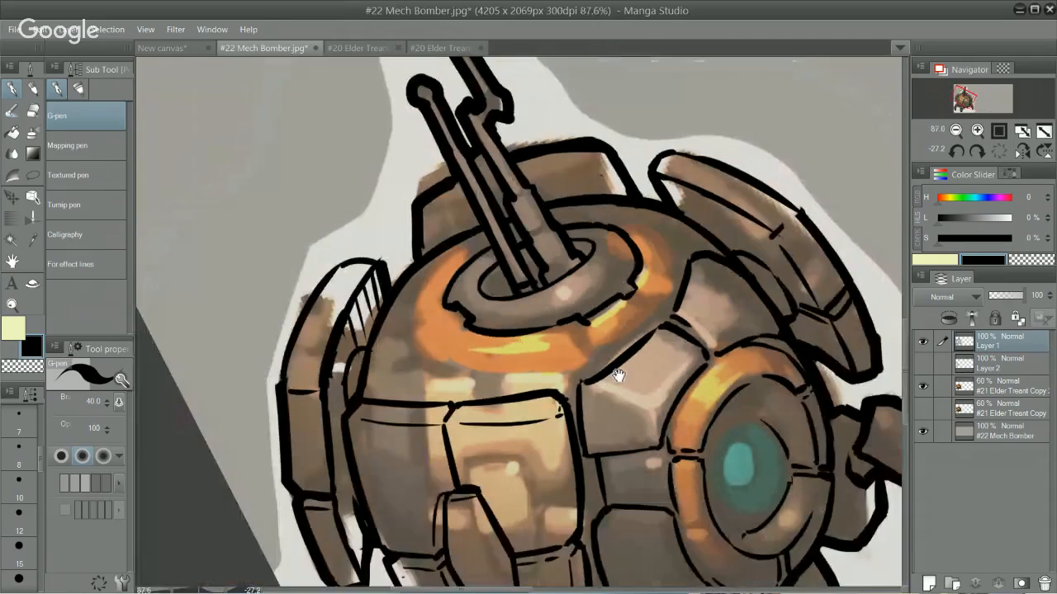
left_click_drag(563, 395, 584, 301)
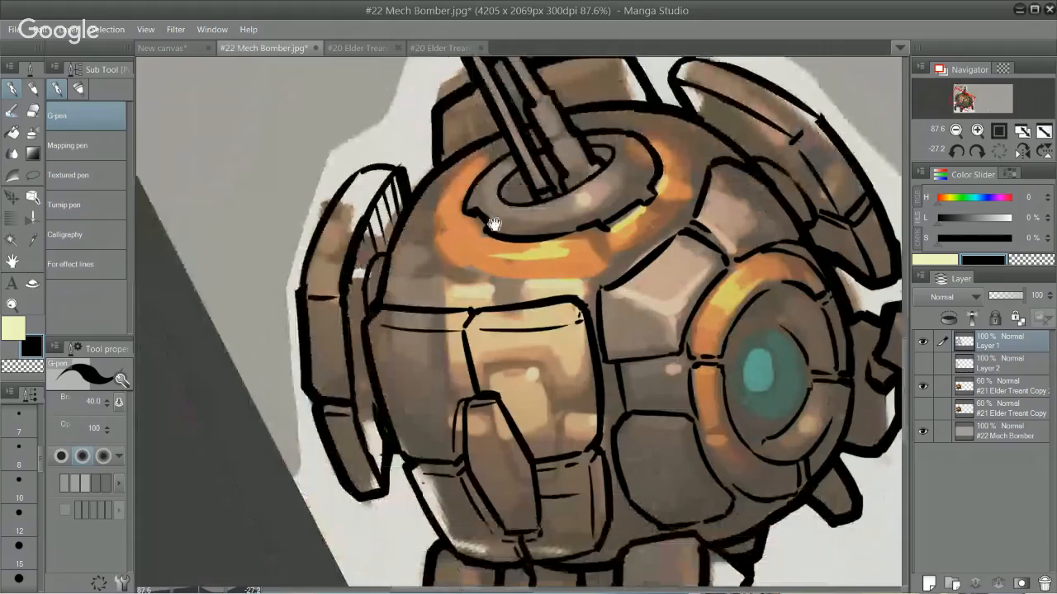
left_click_drag(494, 224, 499, 294)
scroll(509, 304, "up", 3)
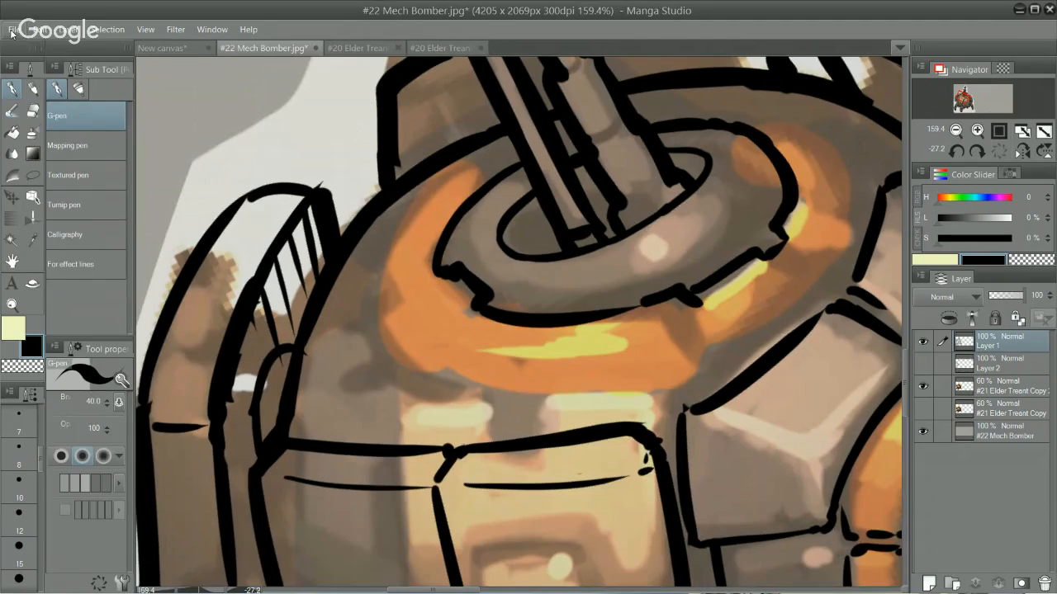
Step: Open Becky and bamboo.jpg from the recently used files
left_click(37, 29)
mouse_move(14, 29)
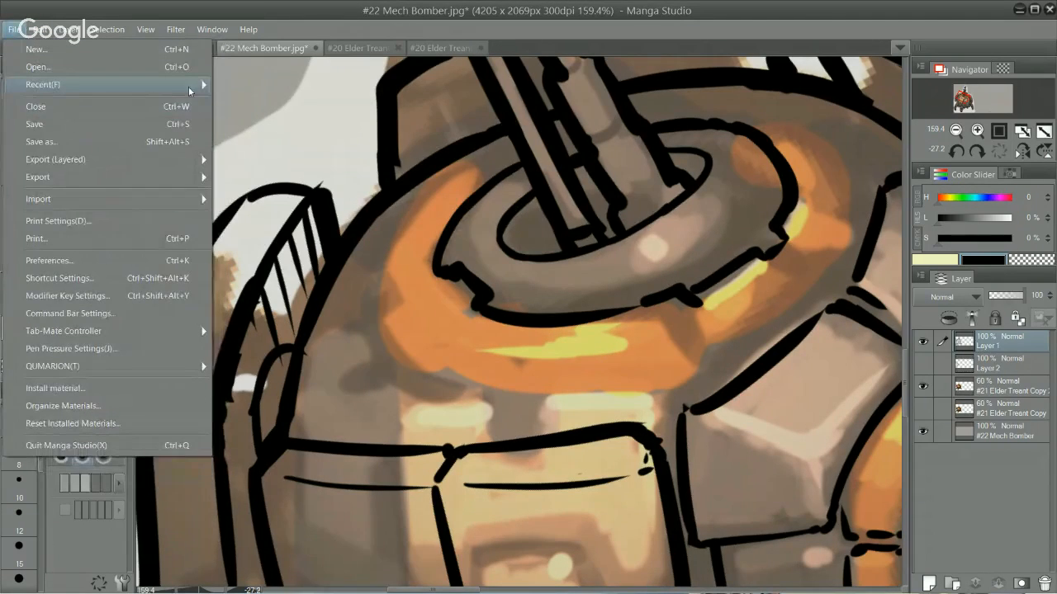
mouse_move(74, 84)
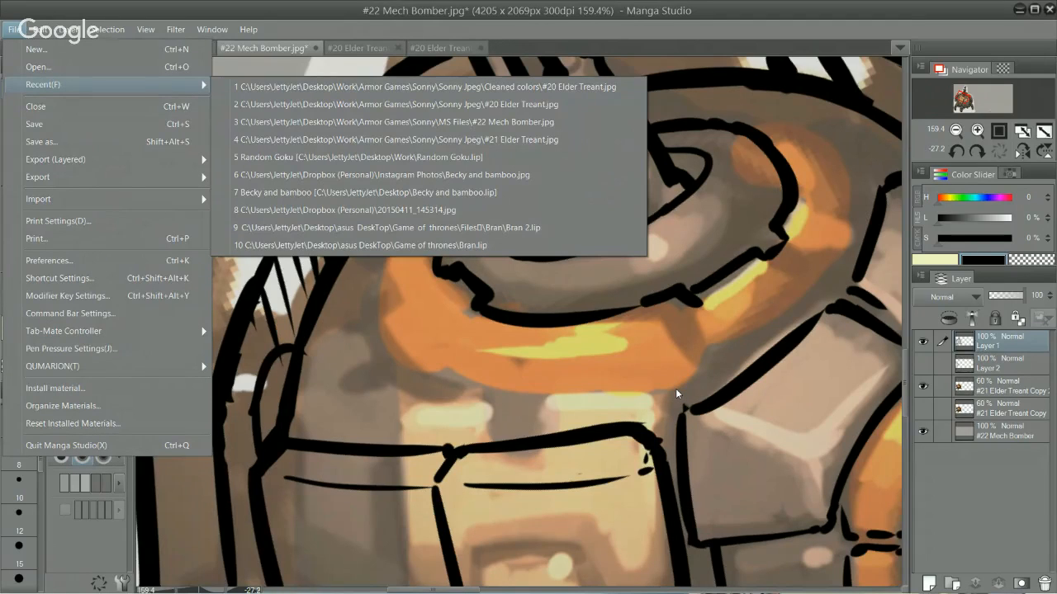
left_click(574, 173)
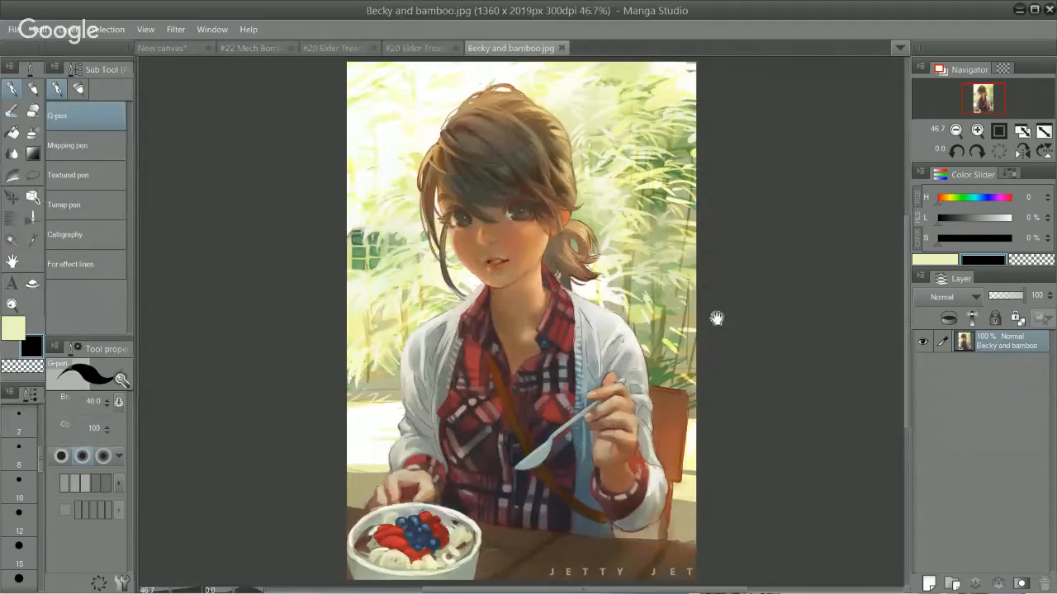
Step: Examine the bamboo portrait painting both up close and as a whole
left_click_drag(630, 243, 628, 163)
left_click_drag(627, 294, 644, 357)
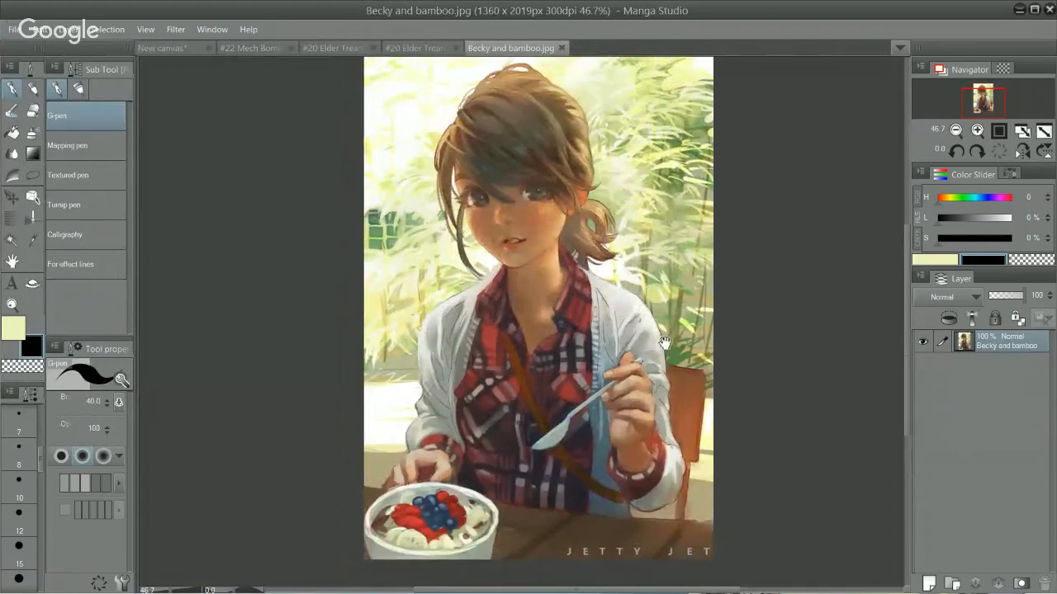
left_click_drag(588, 339, 574, 371)
scroll(651, 322, "up", 1)
left_click_drag(643, 395, 656, 352)
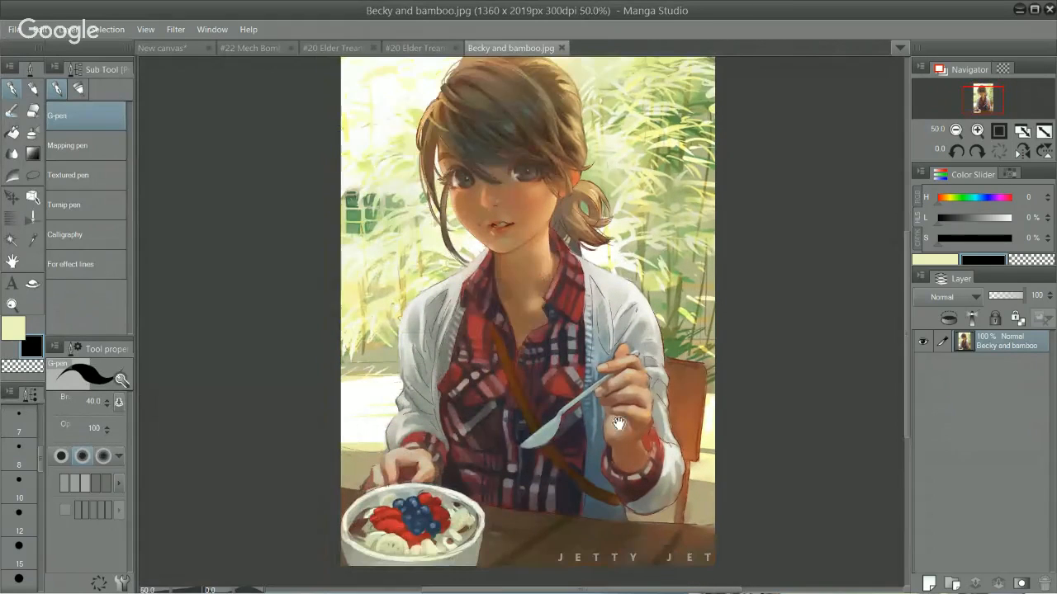
left_click(637, 369, "alt")
left_click(596, 273, "ctrl")
left_click(601, 271, "ctrl")
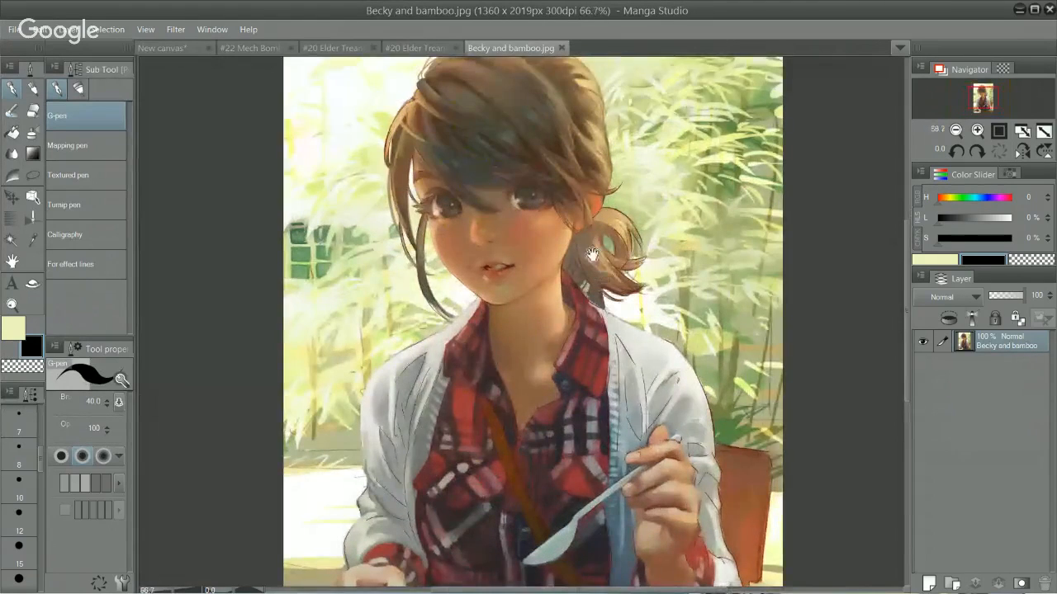
left_click_drag(600, 309, 602, 223)
left_click(626, 257, "alt")
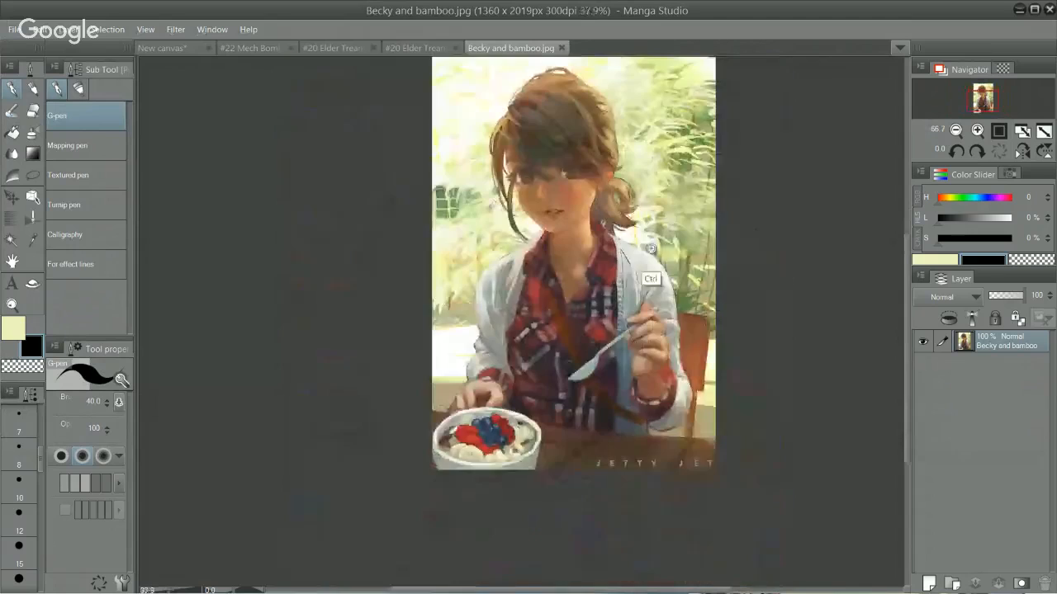
left_click_drag(632, 364, 617, 380)
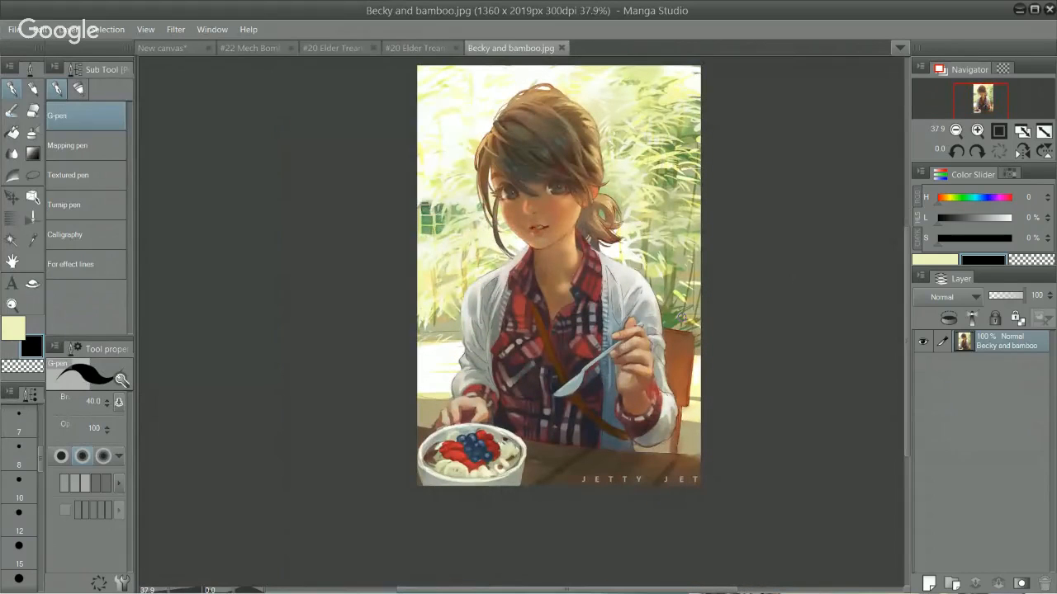
Step: Close the portrait painting and return to the #22 Mech Bomber.jpg document
left_click(564, 47)
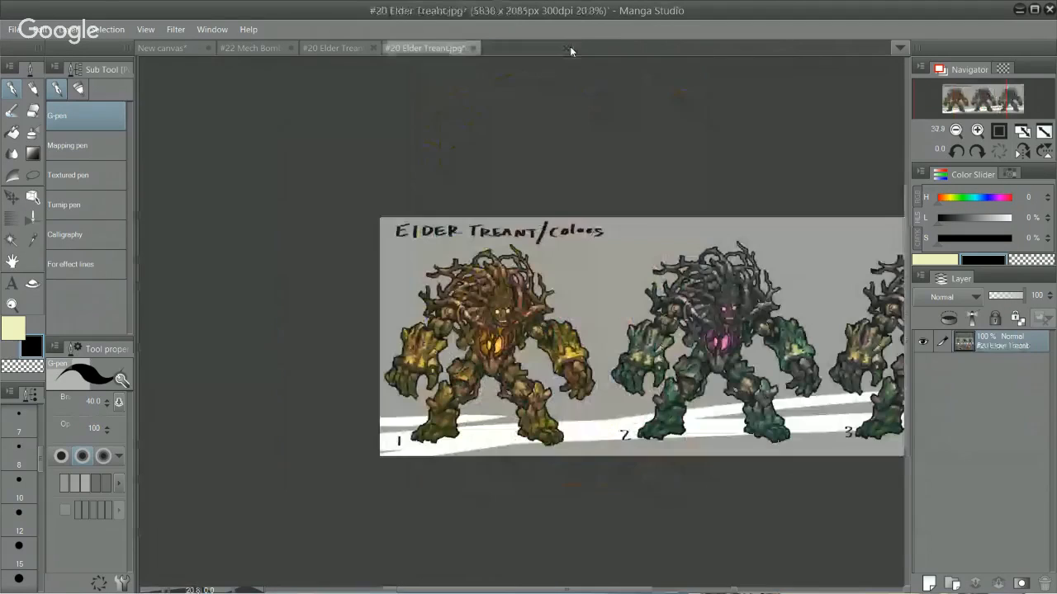
left_click(342, 48)
left_click(261, 49)
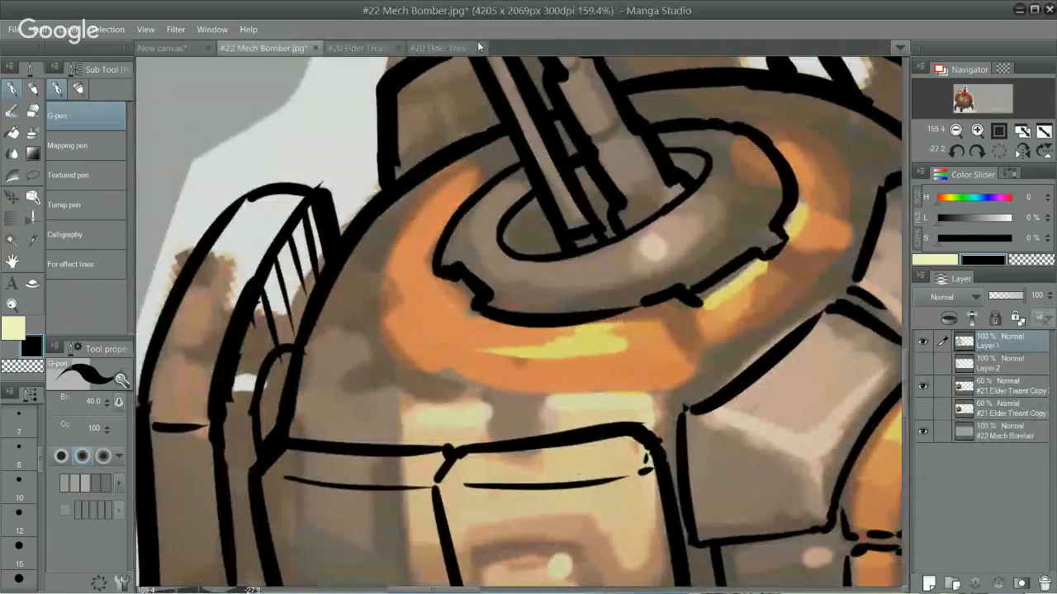
Step: Clean up the upper corner of the mech's left side armor plate and ink its inner edge, using the Hard eraser and G-pen
scroll(665, 302, "down", 2)
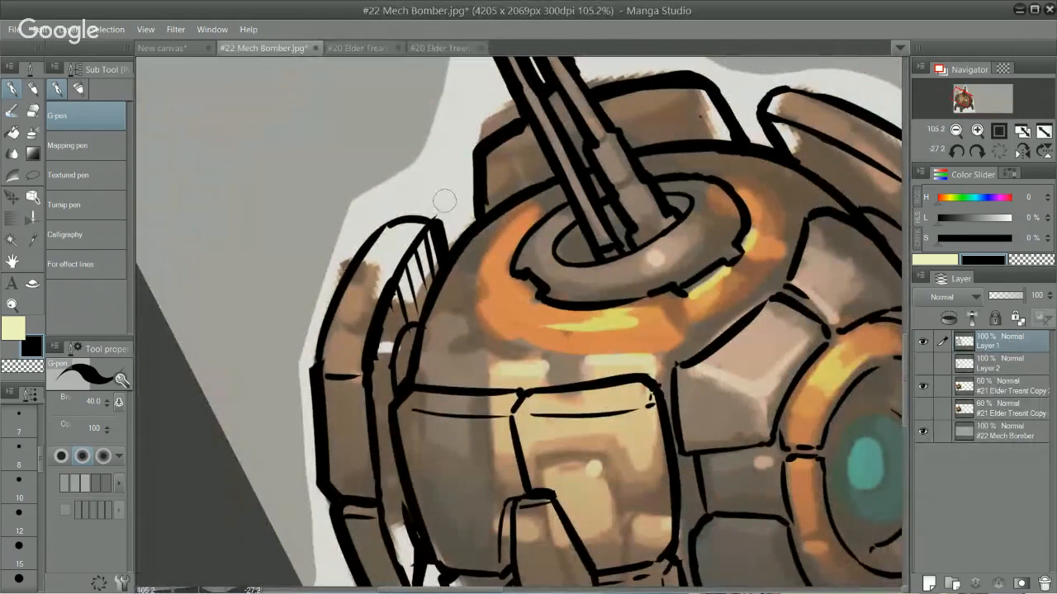
key("e")
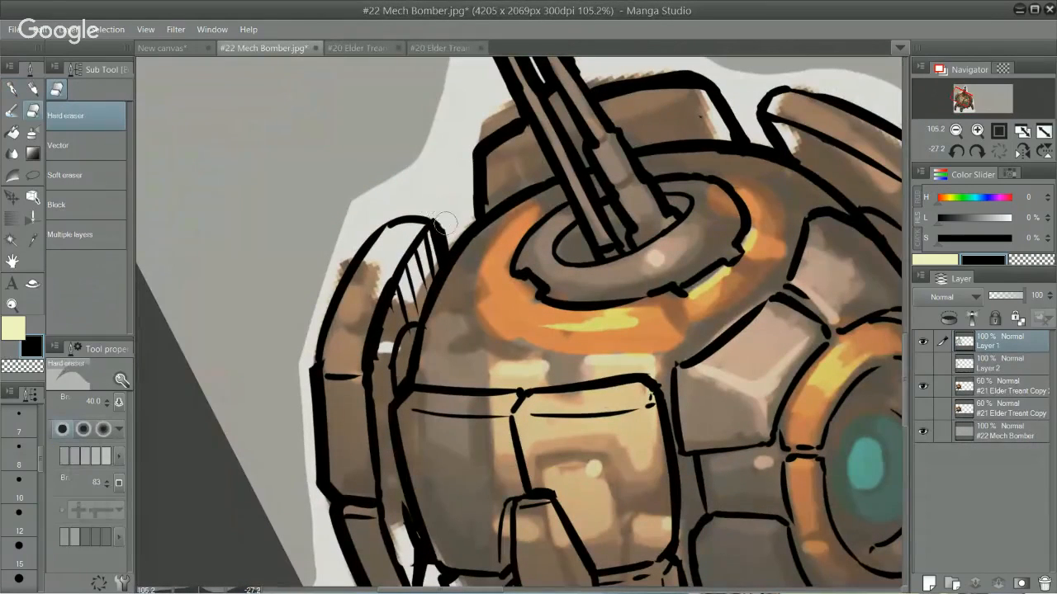
key("p")
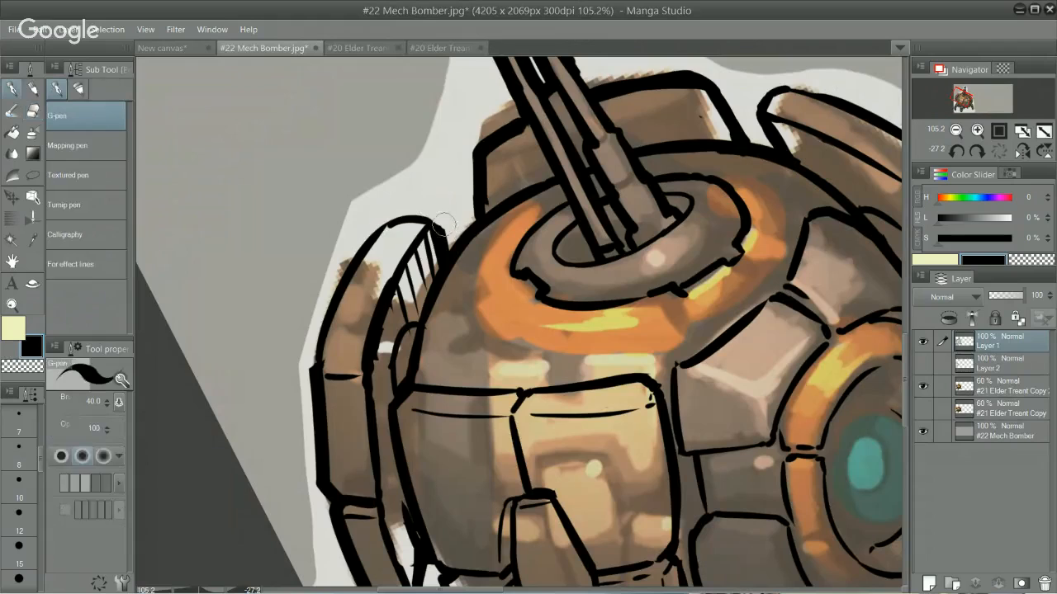
key("e")
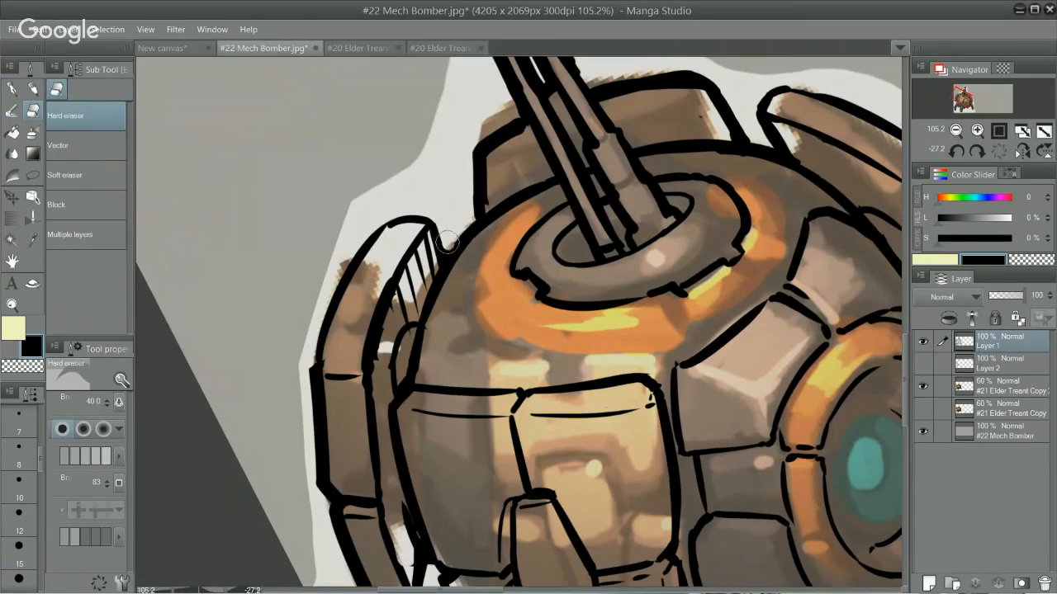
key("p")
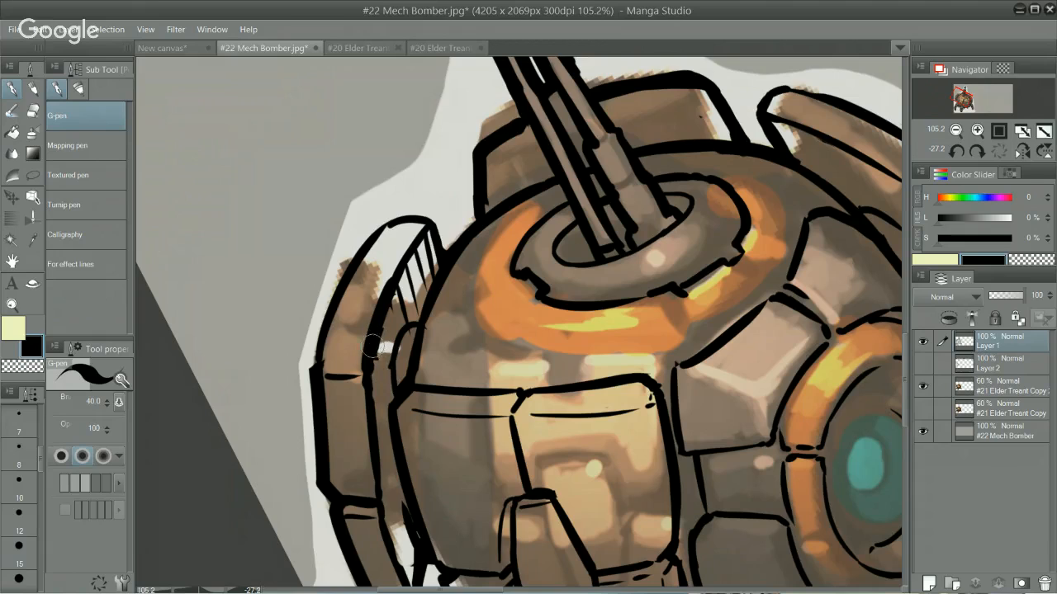
left_click_drag(374, 362, 383, 418)
key("space")
Step: Erase the left edge of the panel behind the gun barrels and redraw it farther outward with a rounded corner using the G-pen
key("e")
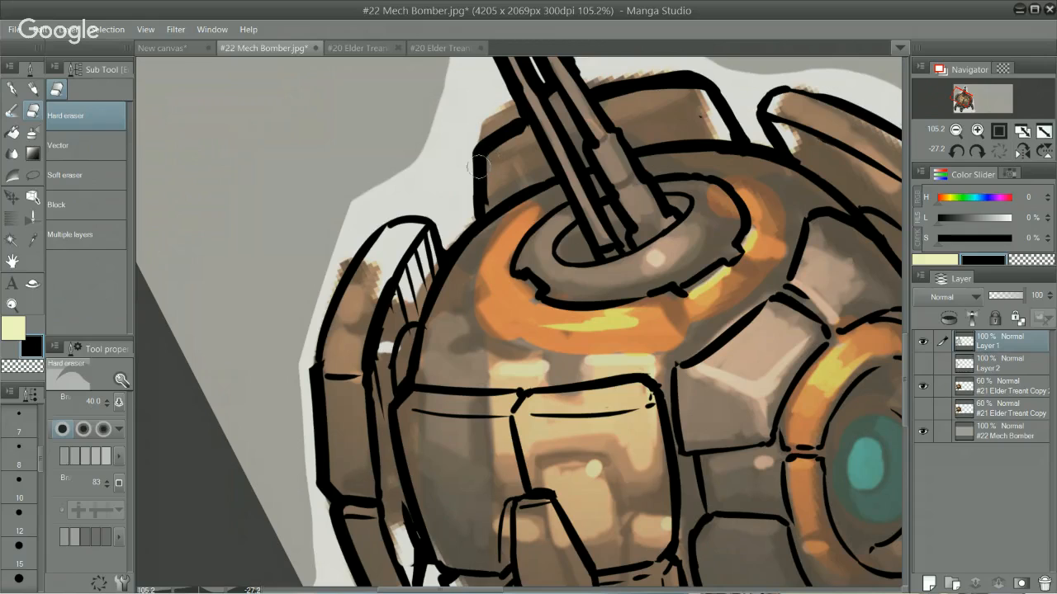
mouse_move(479, 167)
left_mouse_down()
mouse_move(465, 210)
mouse_move(495, 193)
mouse_move(467, 216)
mouse_move(496, 195)
mouse_move(461, 212)
left_mouse_up()
mouse_move(462, 154)
left_mouse_down()
mouse_move(509, 122)
mouse_move(468, 161)
mouse_move(520, 121)
left_mouse_up()
key("p")
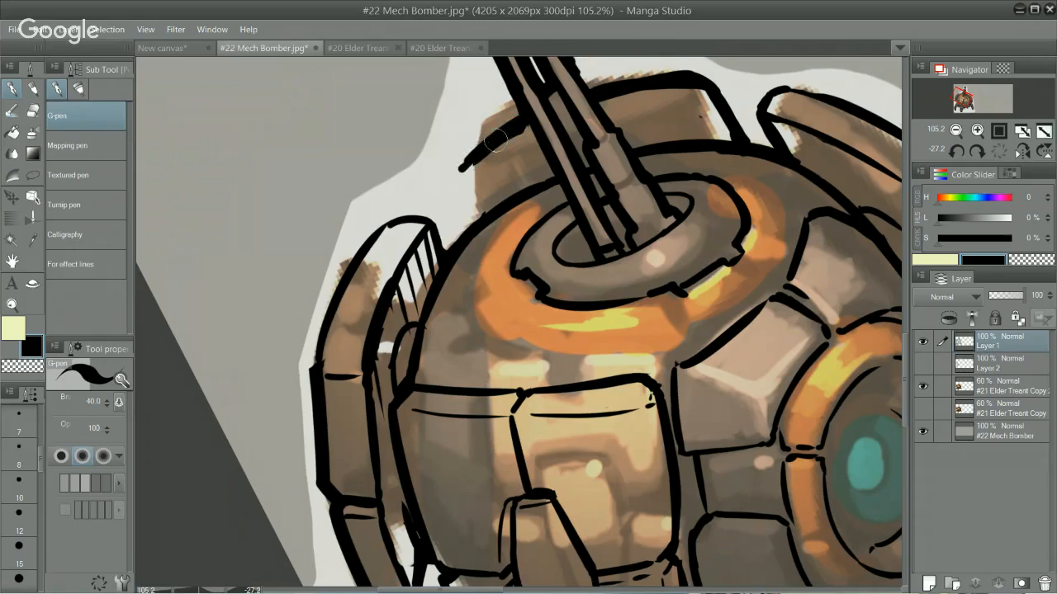
key("ctrl+z")
mouse_move(464, 164)
left_mouse_down()
mouse_move(526, 118)
mouse_move(463, 165)
mouse_move(523, 122)
mouse_move(457, 175)
mouse_move(460, 198)
mouse_move(455, 172)
mouse_move(467, 225)
left_mouse_up()
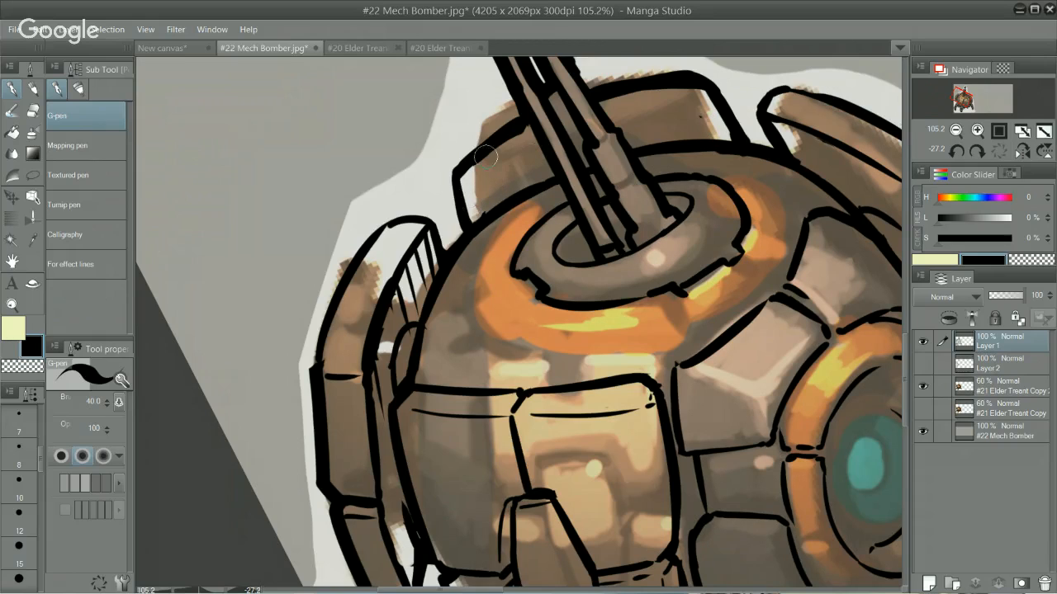
left_click_drag(458, 145, 455, 162)
key("ctrl+z")
key("e")
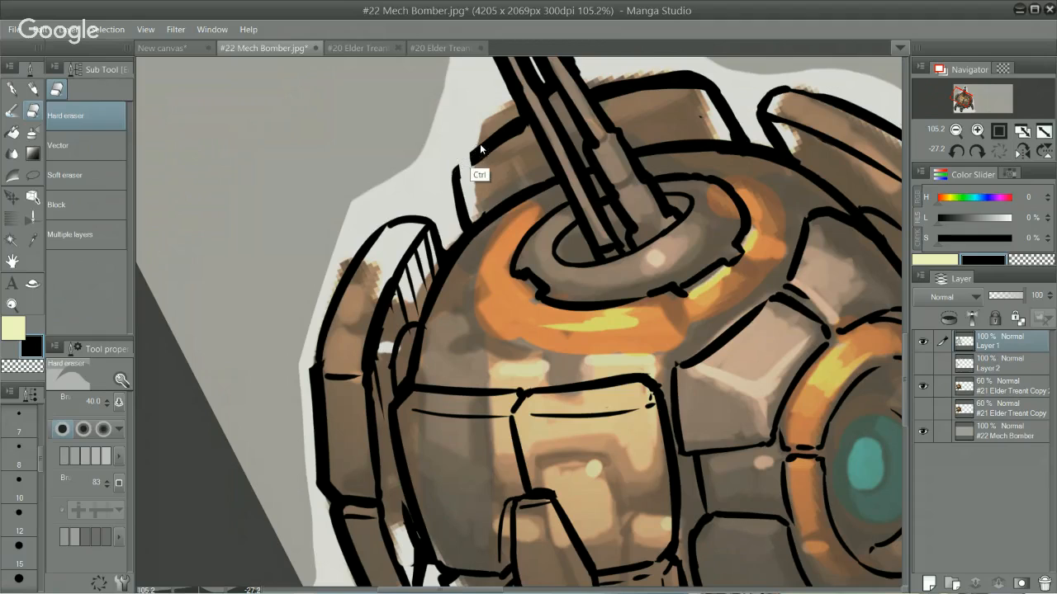
key("ctrl+z")
key("e")
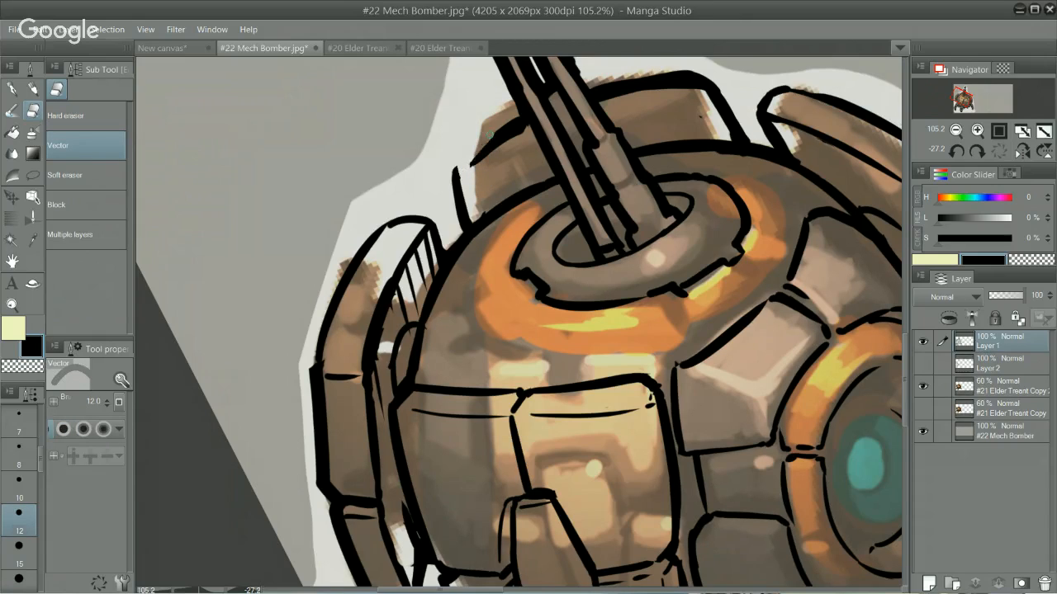
key("p")
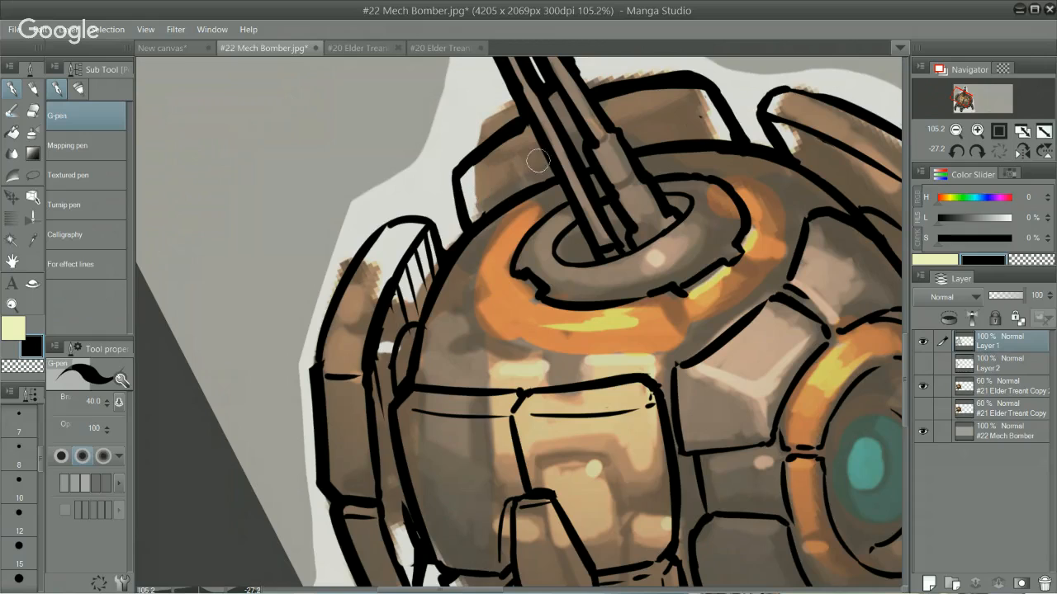
Step: Ink a broken horizontal seam line across both sides of the panel behind the gun barrels with the G-pen
left_click_drag(467, 199, 507, 178)
mouse_move(621, 128)
left_mouse_down()
mouse_move(737, 118)
mouse_move(681, 117)
mouse_move(712, 115)
left_mouse_up()
key("ctrl+z")
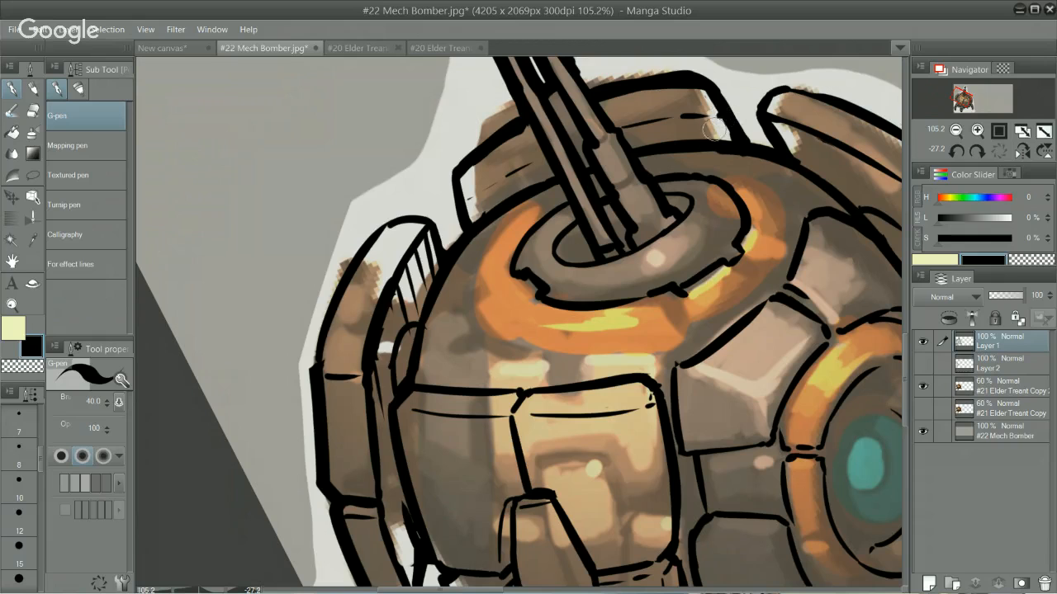
Step: Add a short cross seam to the left side armor plate and clean up its outer edge with the Hard eraser and G-pen
left_click_drag(801, 141, 686, 243)
left_click_drag(587, 302, 639, 427)
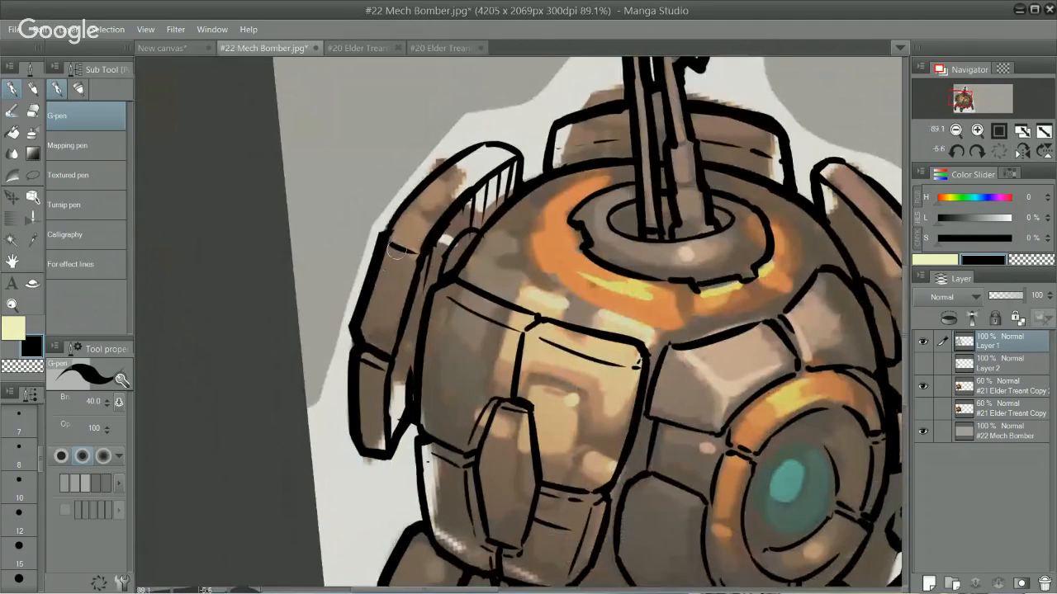
key("e")
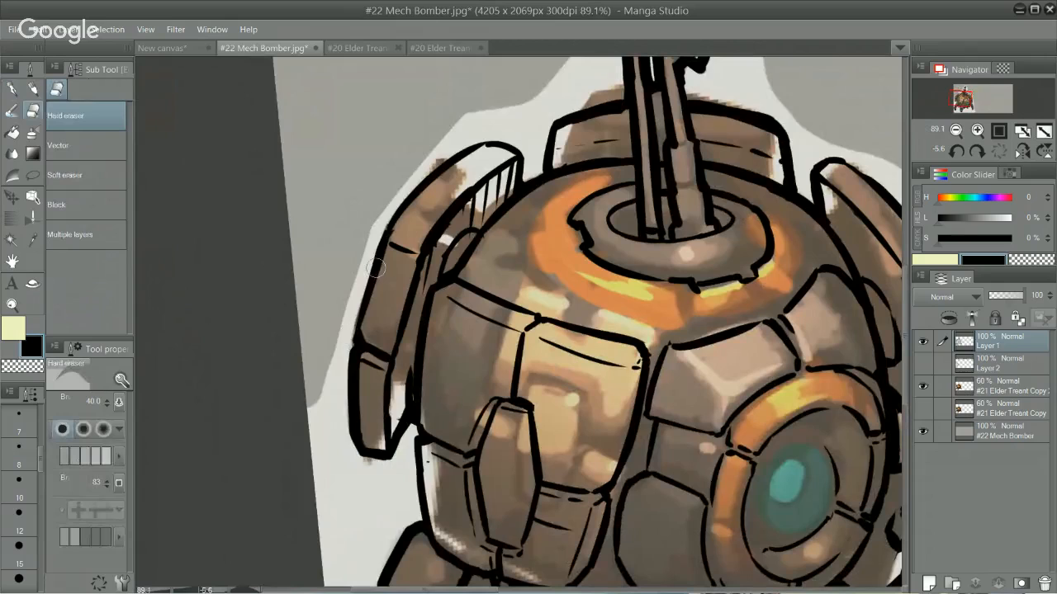
key("p")
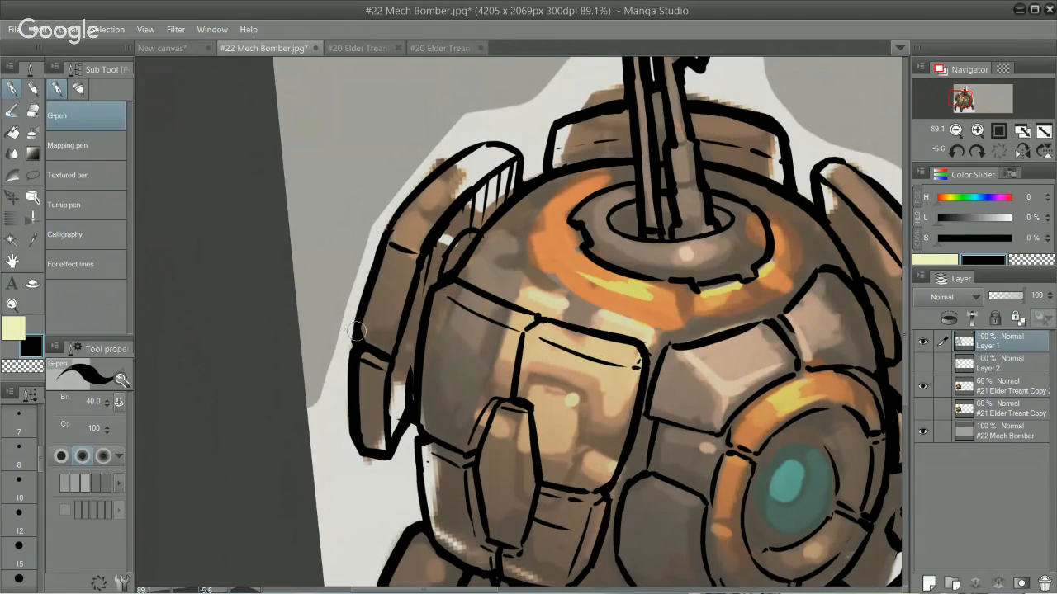
left_click_drag(386, 234, 351, 333)
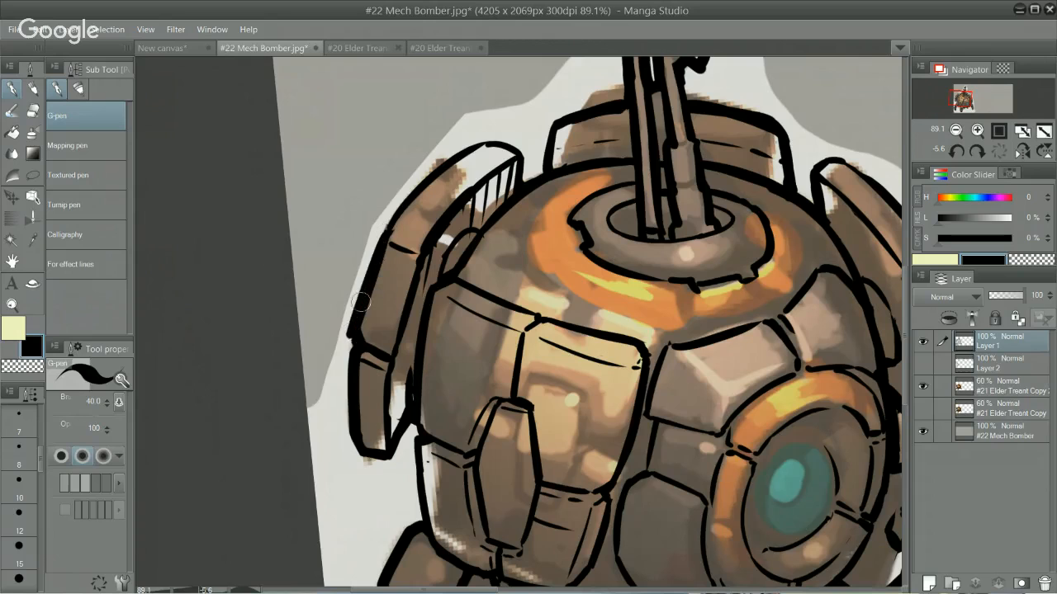
key("ctrl+z")
left_click_drag(385, 230, 354, 329)
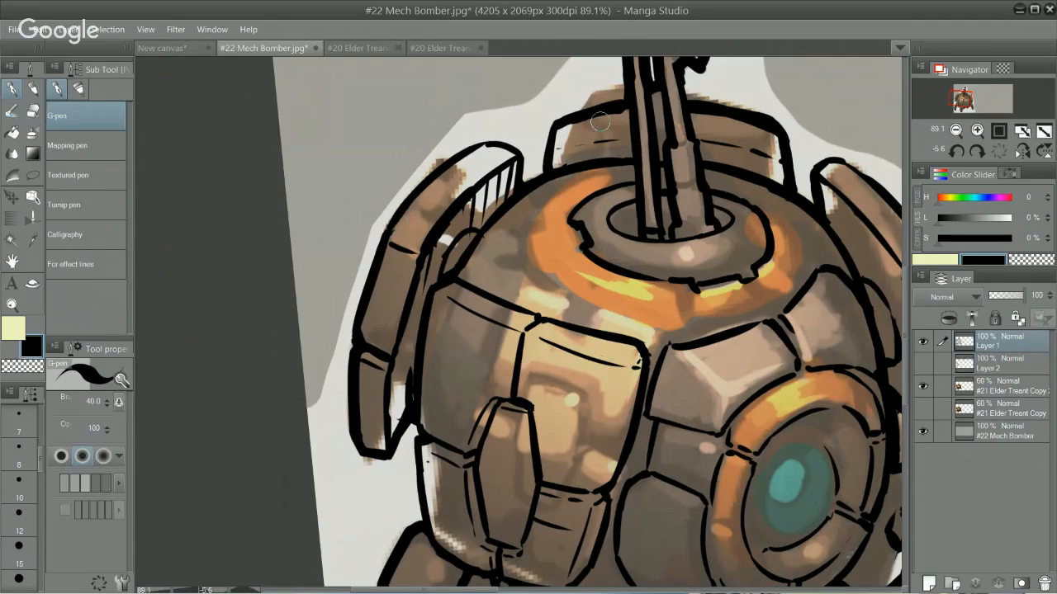
Step: Ink a short seam at the bend in the middle of the right side armor plate
left_click_drag(813, 296, 615, 267)
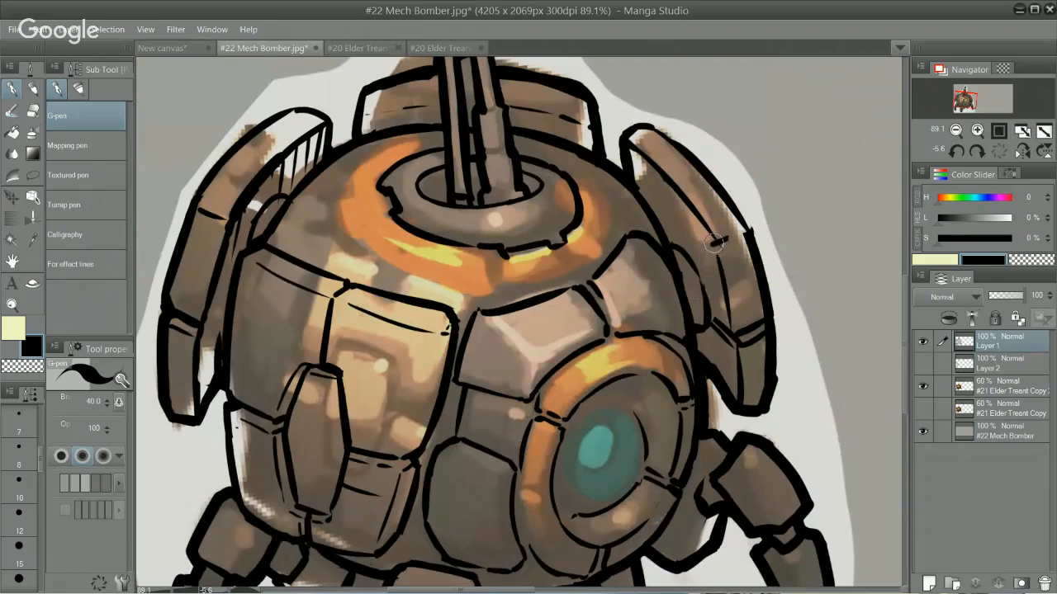
left_click_drag(714, 242, 719, 263)
Step: Erase the inner edge of the left armor plate's lowest segment and redraw it up to the seam with the G-pen
left_click_drag(541, 375, 650, 344)
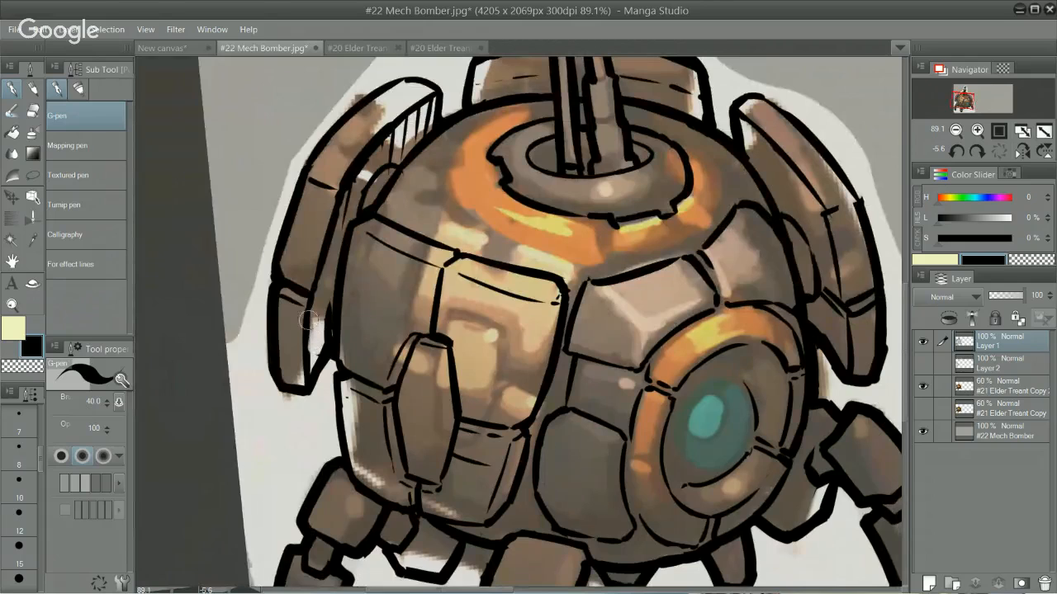
key("e")
mouse_move(304, 330)
left_mouse_down()
mouse_move(303, 379)
mouse_move(305, 319)
left_mouse_up()
key("p")
key("e")
mouse_move(309, 317)
left_mouse_down()
mouse_move(311, 342)
mouse_move(311, 305)
mouse_move(306, 360)
left_mouse_up()
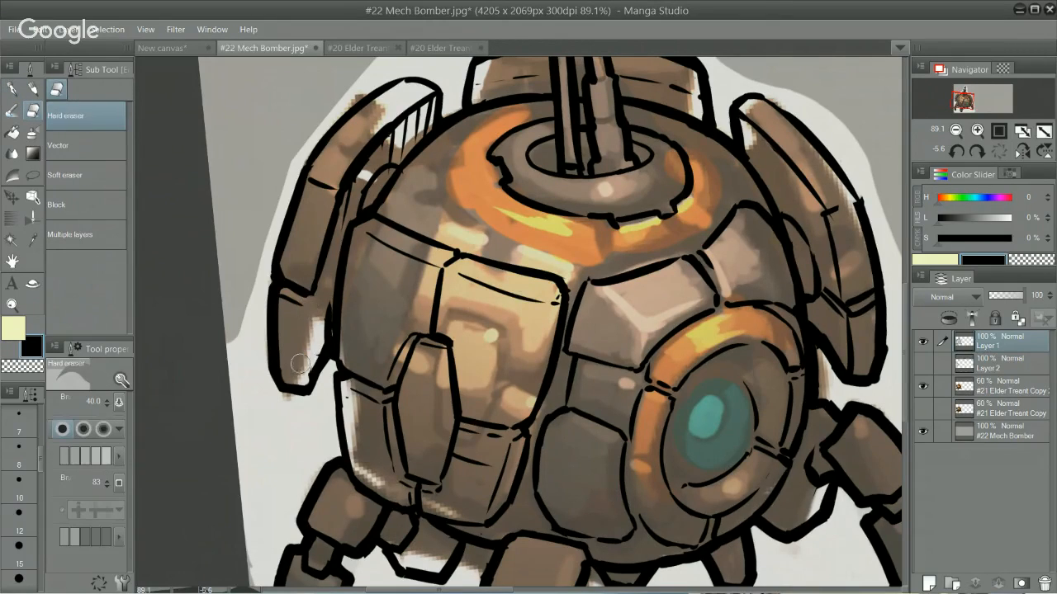
key("p")
left_click_drag(308, 310, 307, 372)
left_click_drag(310, 302, 336, 269)
key("ctrl+z")
key("ctrl+z")
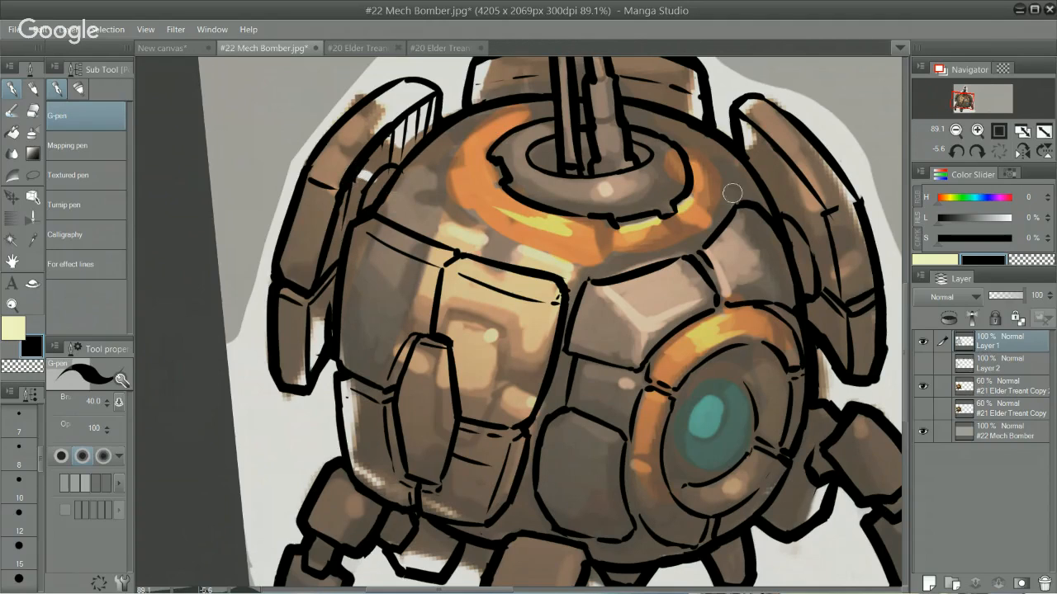
Step: Clean up the upper right corner of the bright front body panel using the Hard eraser and G-pen
left_click_drag(719, 406, 702, 289)
mouse_move(613, 254)
left_mouse_down()
mouse_move(618, 245)
mouse_move(621, 264)
left_mouse_up()
key("e")
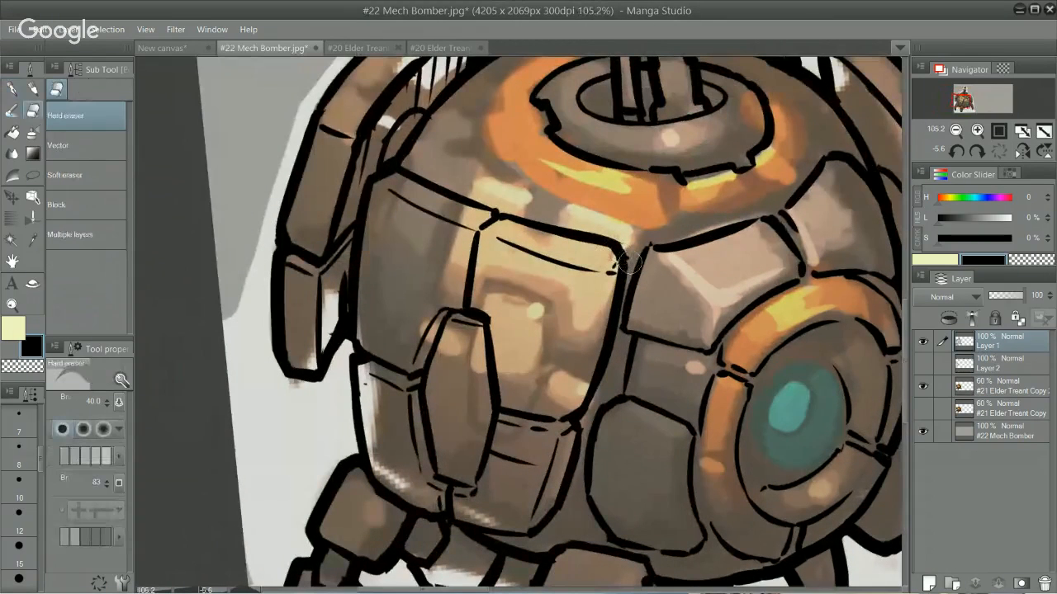
key("p")
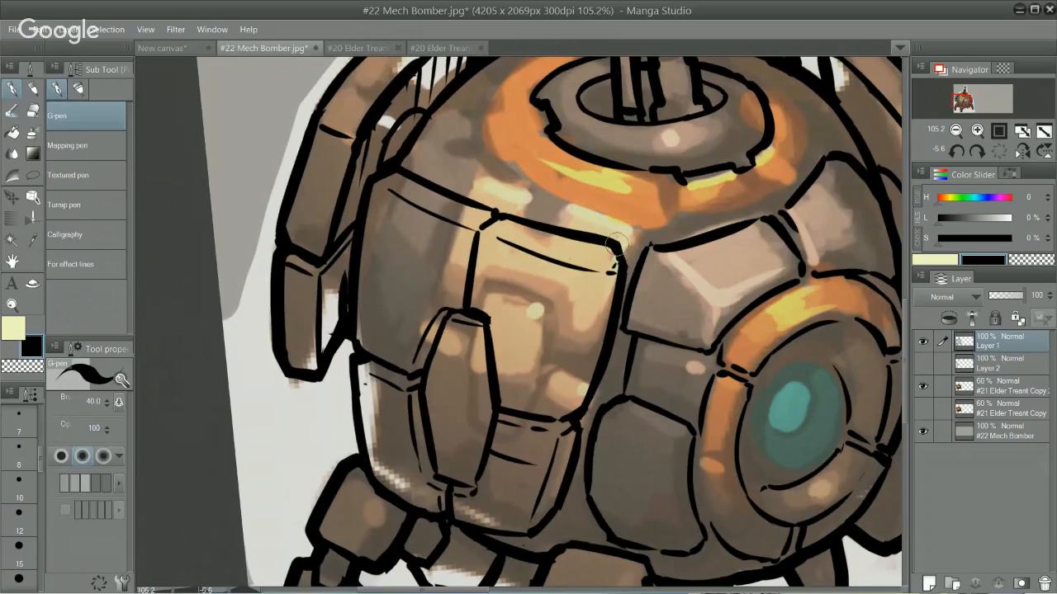
Step: Refine the front leg's edge and ink the joint, inner edge and lower segment seam of the right leg
left_click_drag(617, 244, 711, 454)
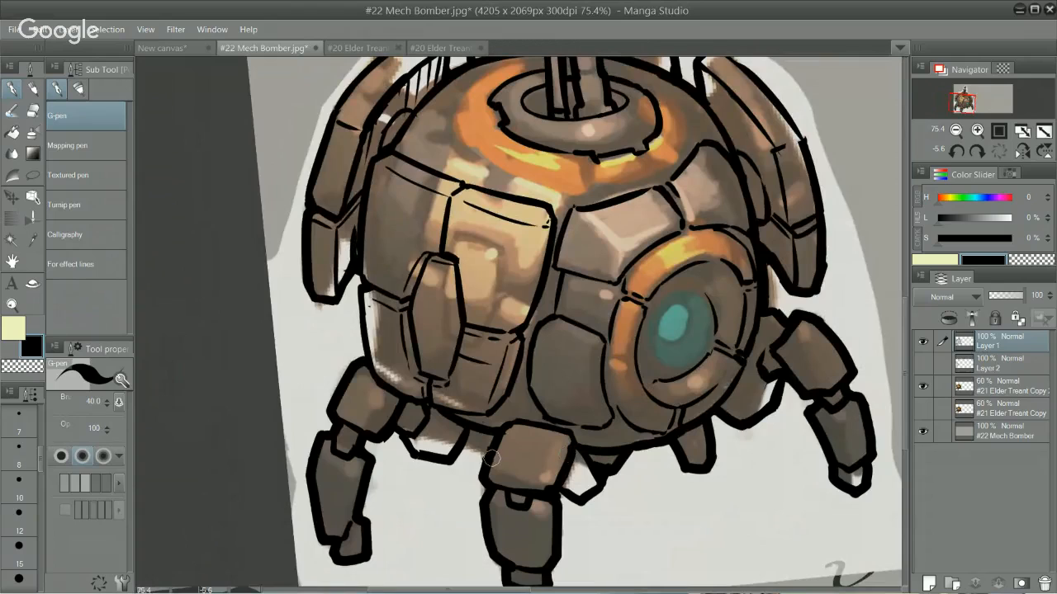
left_click_drag(491, 438, 492, 480)
left_click_drag(773, 341, 763, 358)
left_click_drag(812, 321, 794, 345)
left_click_drag(836, 422, 855, 411)
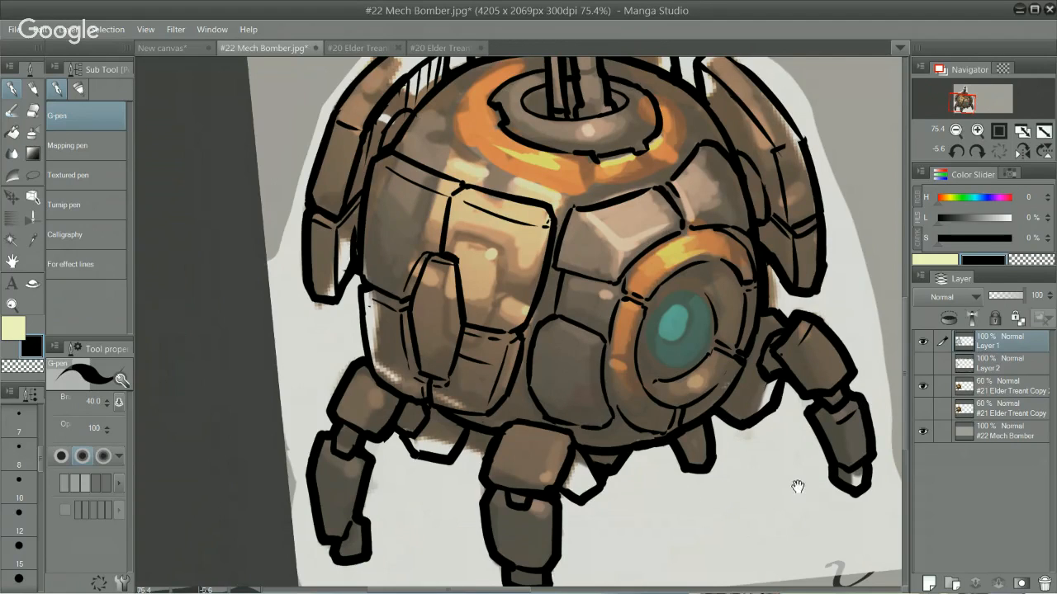
Step: Examine the mech's overall line art, from the side armor plates down to the legs
left_click_drag(813, 437, 770, 462)
left_click_drag(775, 481, 741, 426)
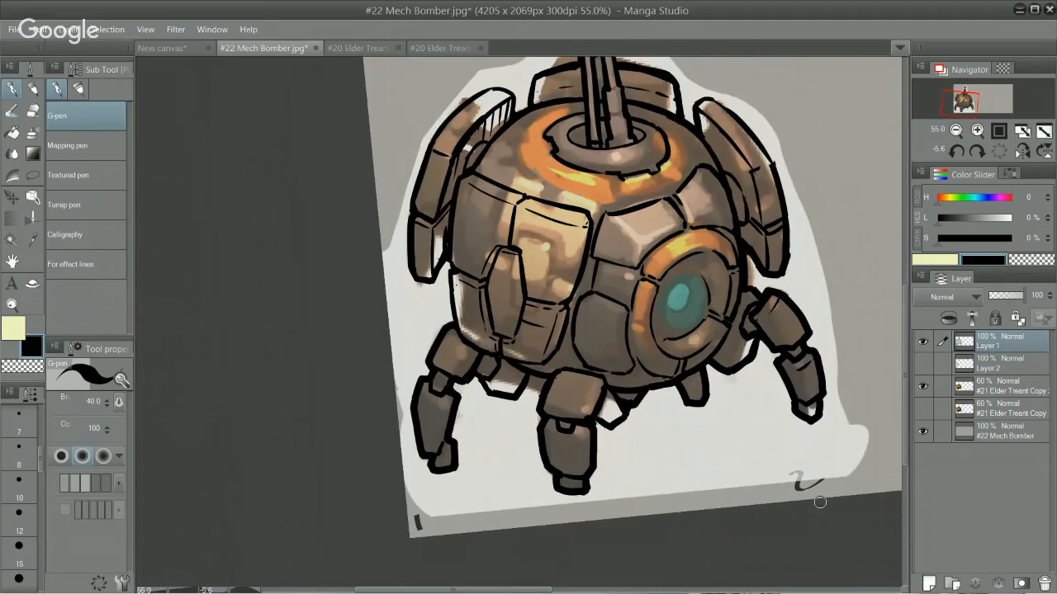
left_click_drag(751, 349, 654, 378)
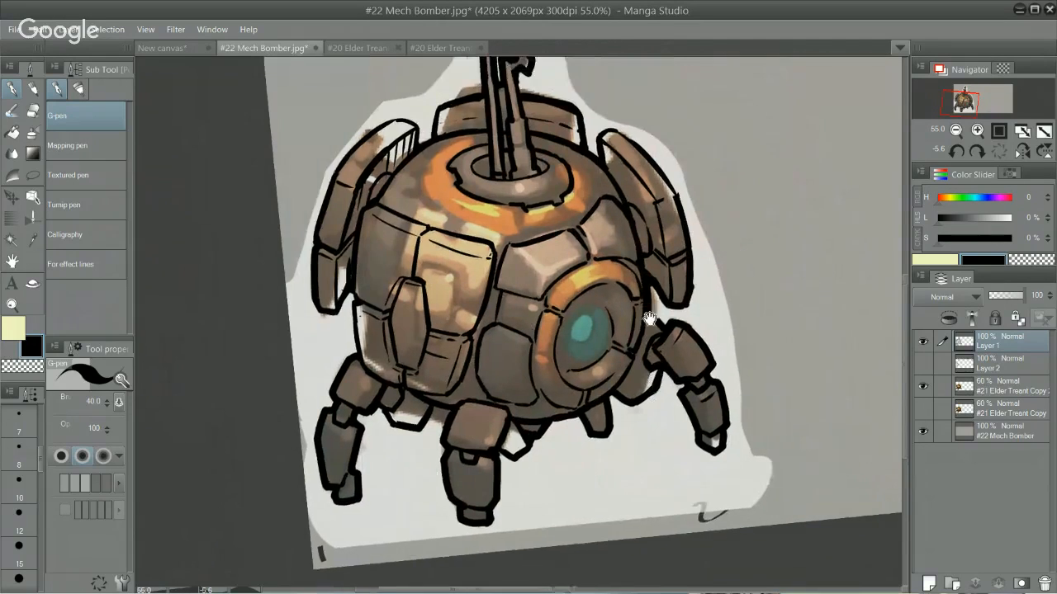
mouse_move(686, 262)
left_mouse_down()
mouse_move(701, 278)
mouse_move(692, 322)
left_mouse_up()
key("e")
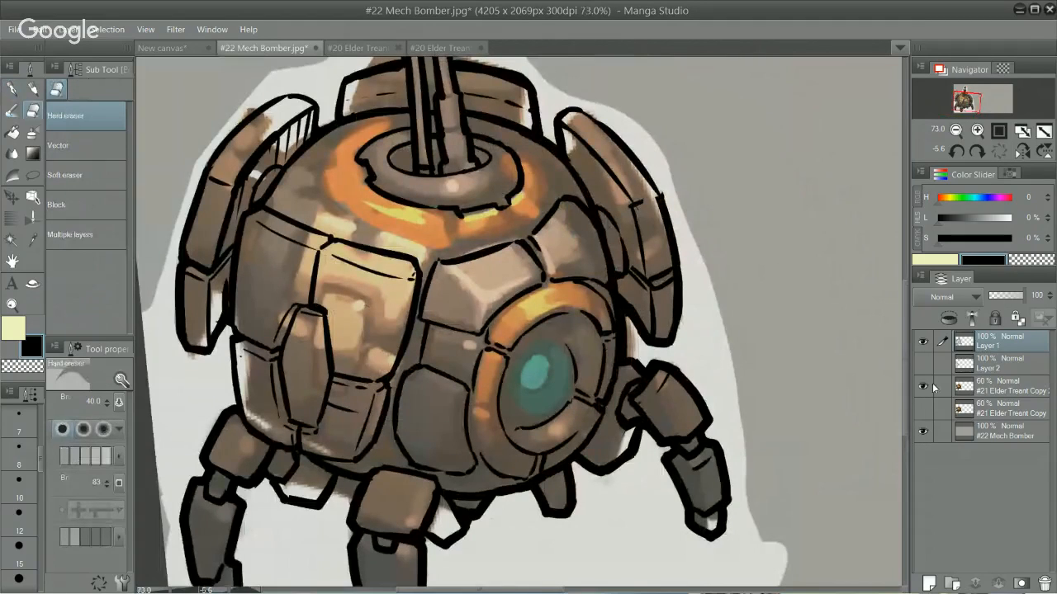
left_click_drag(761, 398, 749, 419)
mouse_move(769, 474)
left_mouse_down()
mouse_move(793, 437)
mouse_move(764, 465)
left_mouse_up()
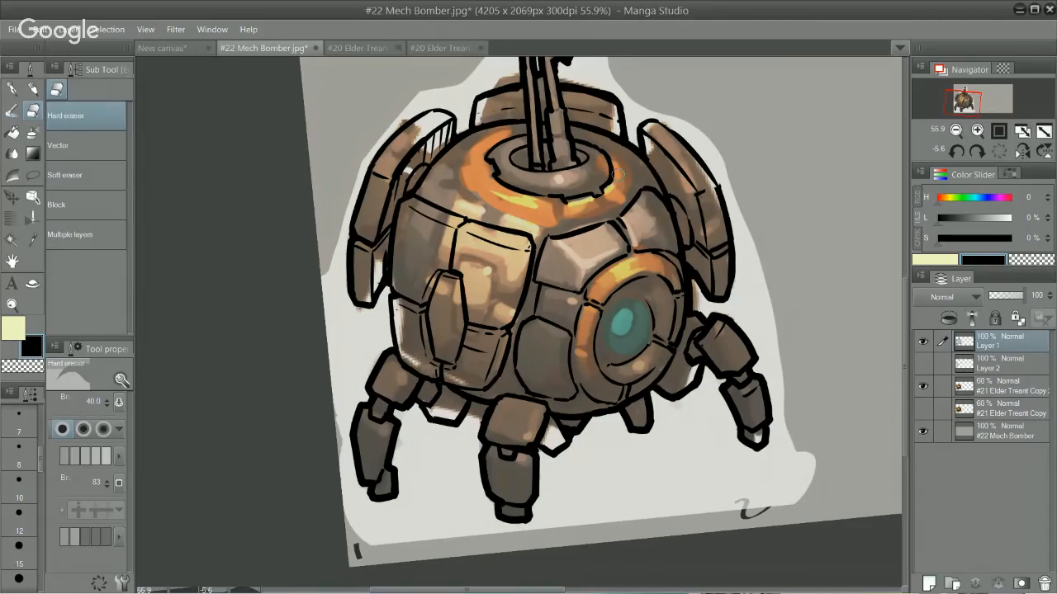
Step: Ink segment dividers and the front right outline of the orange ring around the gun base with the G-pen
key("p")
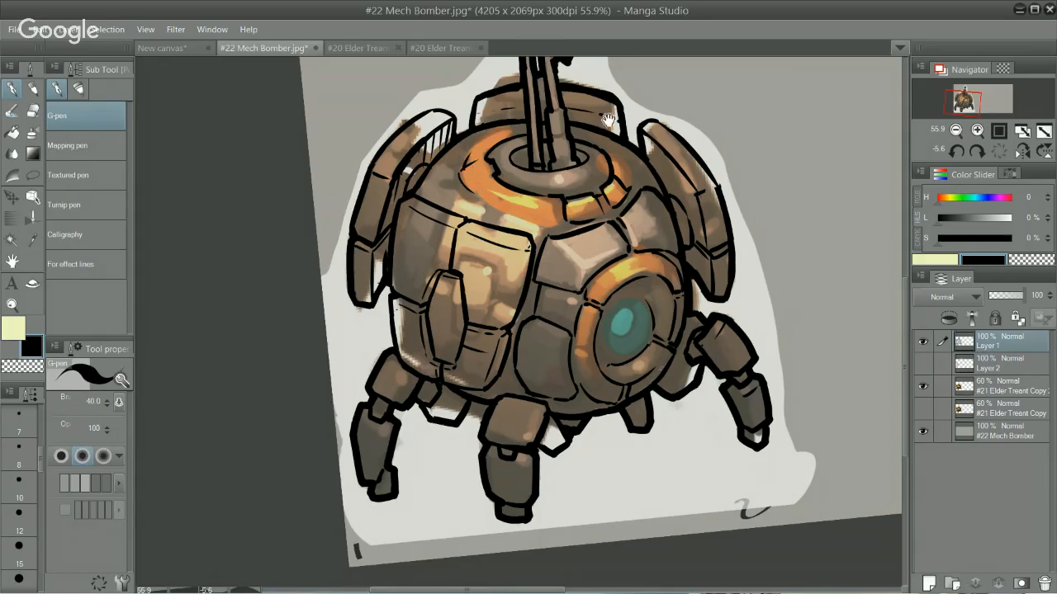
left_click_drag(664, 56, 578, 70, "shift")
left_click(449, 175, "ctrl")
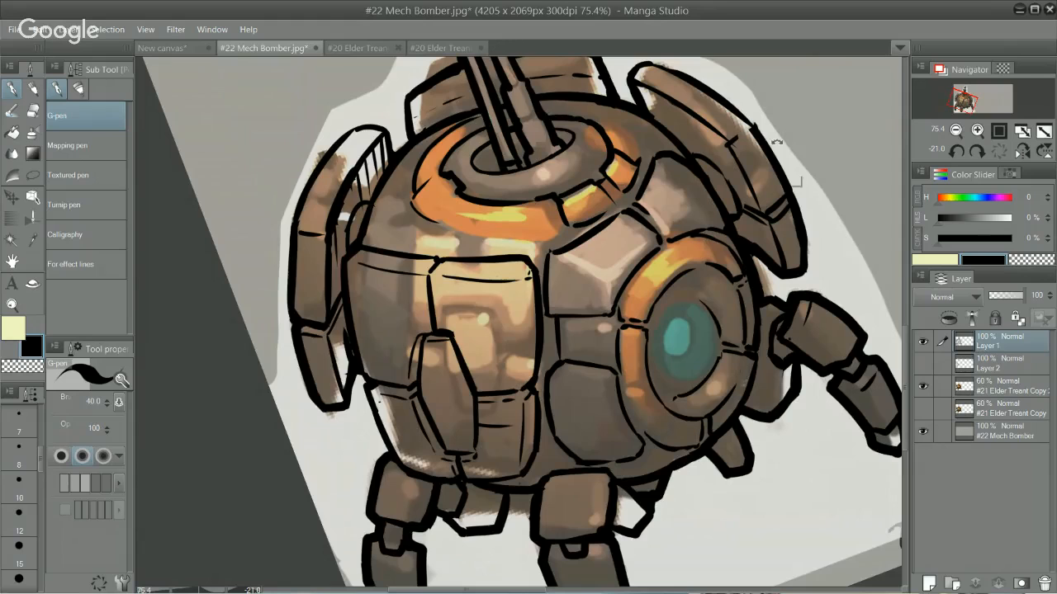
Step: Ink the curved outer edge along the front left section of the orange ring, redoing strokes until the curve is clean
left_click_drag(780, 168, 741, 472)
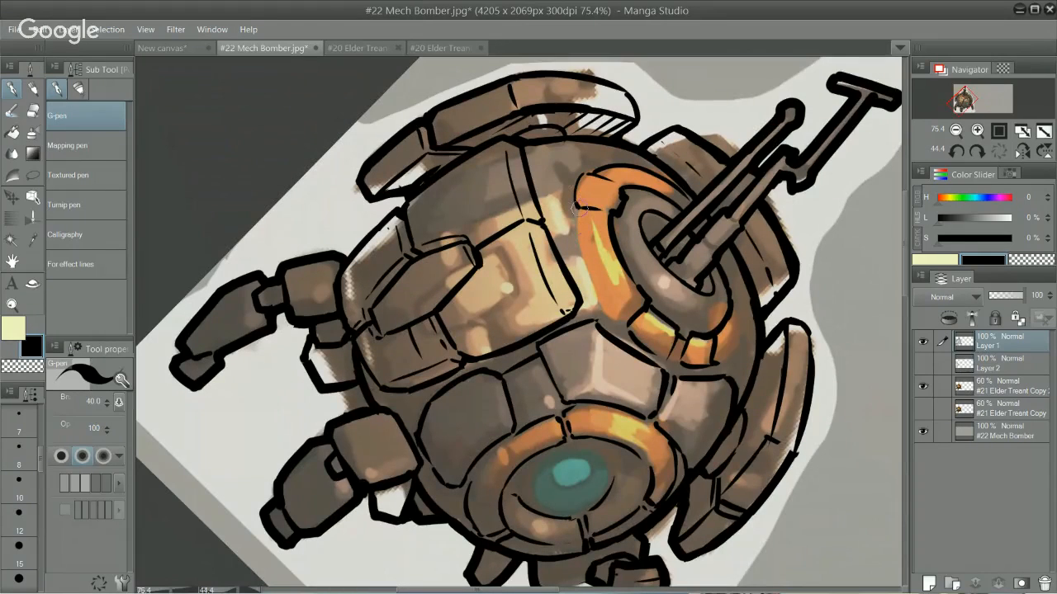
key("ctrl+z")
mouse_move(579, 208)
left_mouse_down()
mouse_move(601, 299)
mouse_move(614, 309)
left_mouse_up()
key("ctrl+z")
left_click_drag(581, 209, 621, 314)
mouse_move(581, 212)
left_mouse_down()
mouse_move(612, 306)
mouse_move(632, 321)
left_mouse_up()
key("ctrl+z")
key("ctrl+z")
left_click_drag(600, 283, 631, 323)
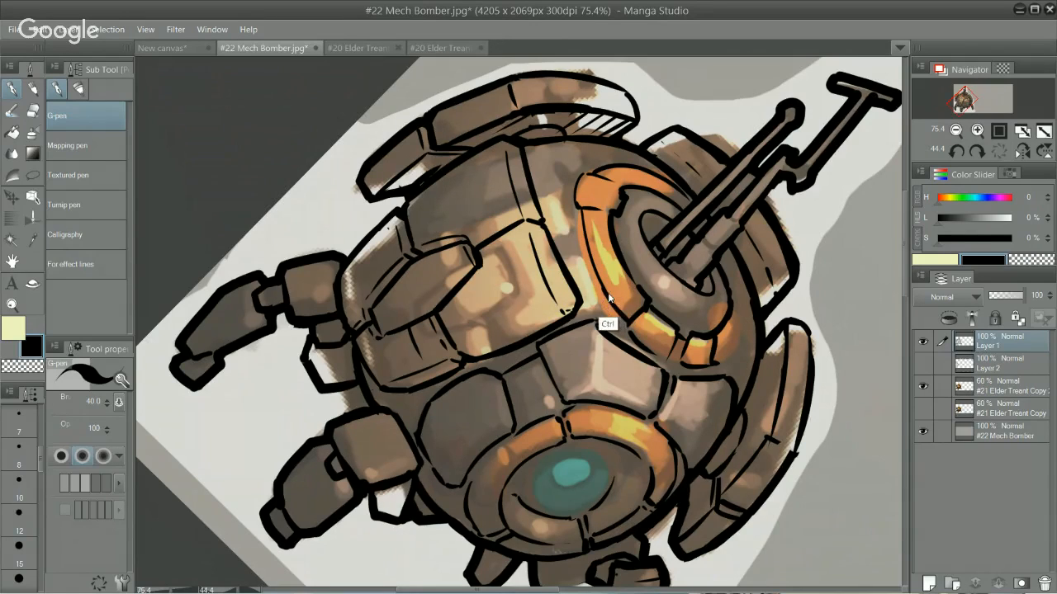
key("ctrl+z")
left_click_drag(599, 282, 627, 319)
left_click_drag(616, 213, 612, 230)
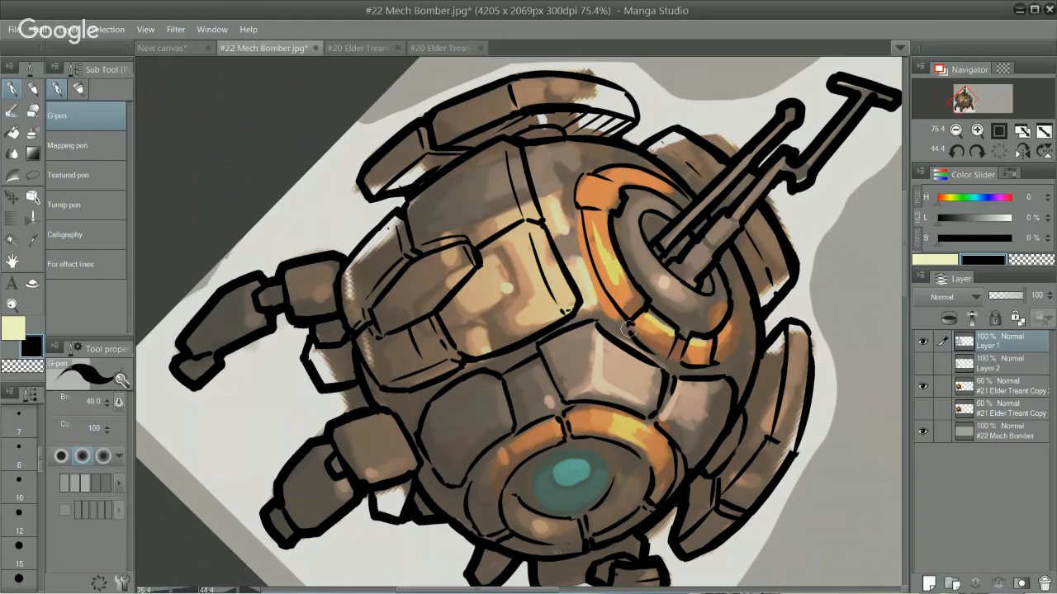
Step: Clean up the right end of the orange ring and ink its outer edge curving back toward the gun barrels
left_click_drag(772, 309, 627, 277)
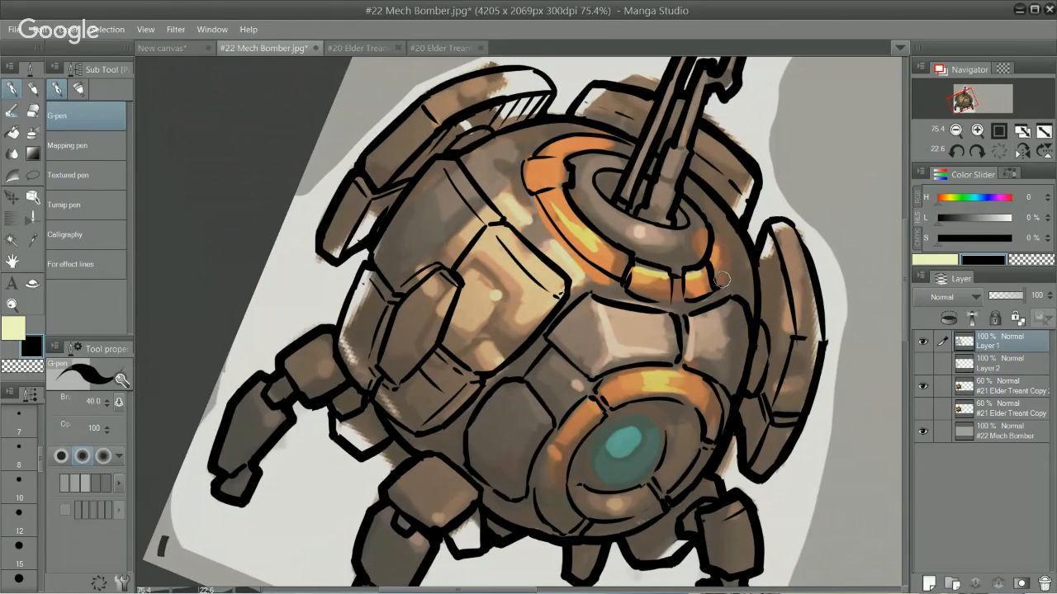
key("e")
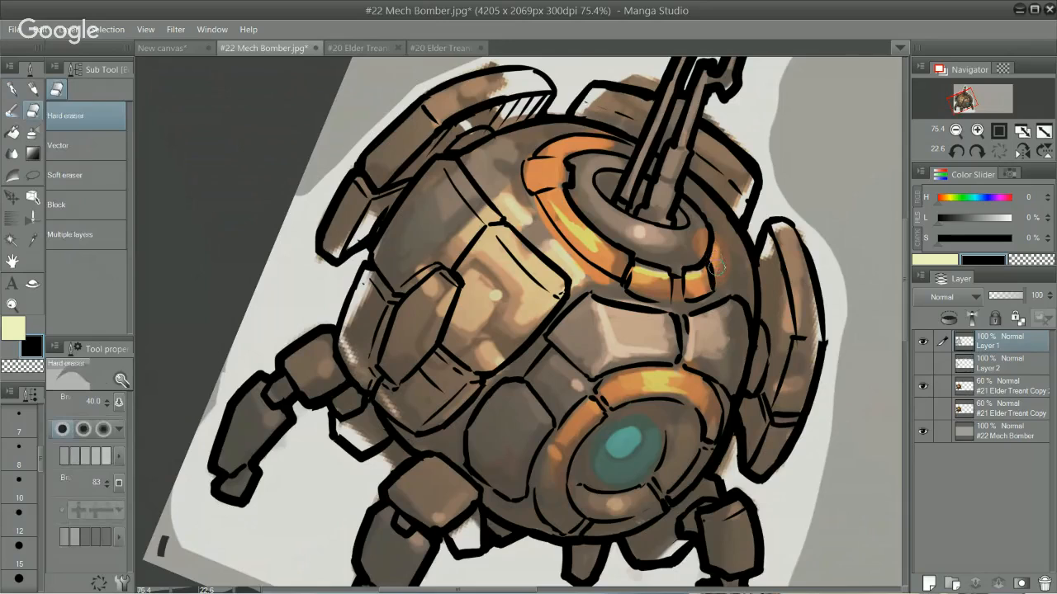
key("p")
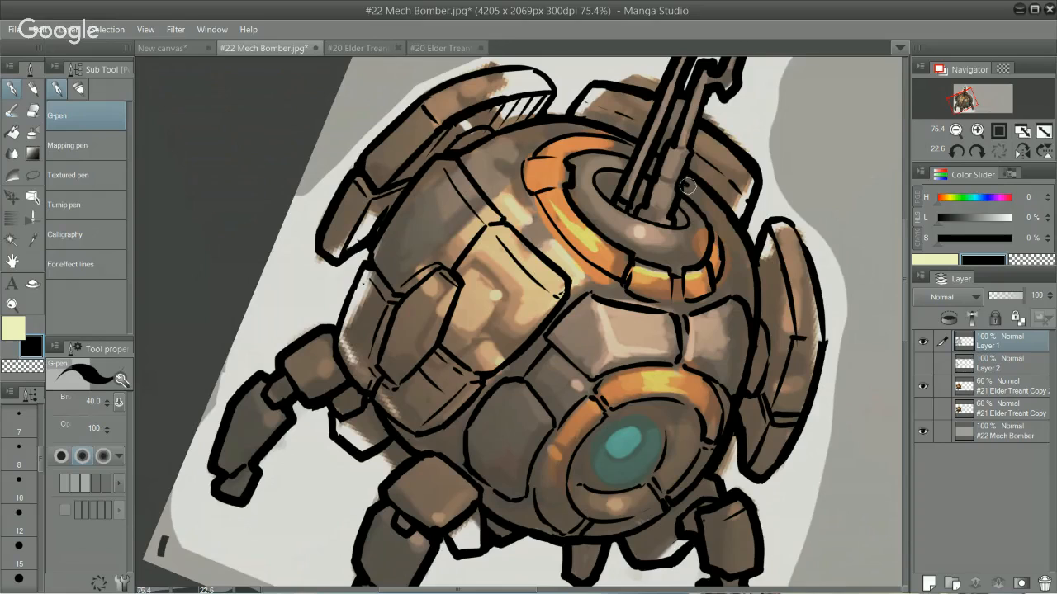
left_click_drag(688, 186, 716, 238)
key("ctrl+z")
left_click_drag(691, 189, 716, 234)
key("ctrl+z")
left_click_drag(695, 199, 717, 239)
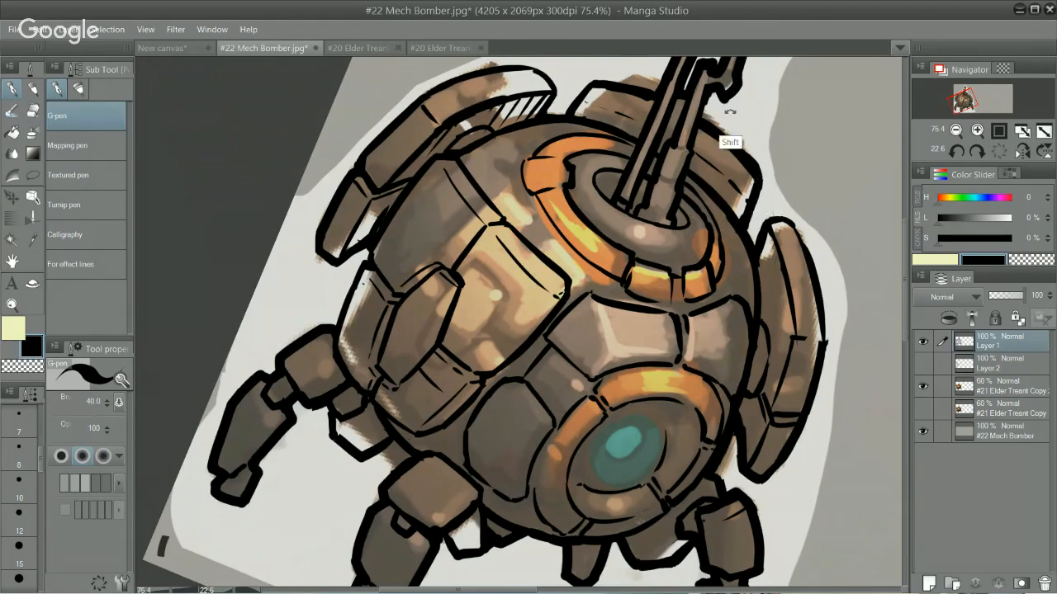
Step: Ink the outer edge of the orange ring's upper left section up to the gun barrels
mouse_move(729, 111)
left_mouse_down()
mouse_move(616, 56)
mouse_move(490, 62)
left_mouse_up()
key("e")
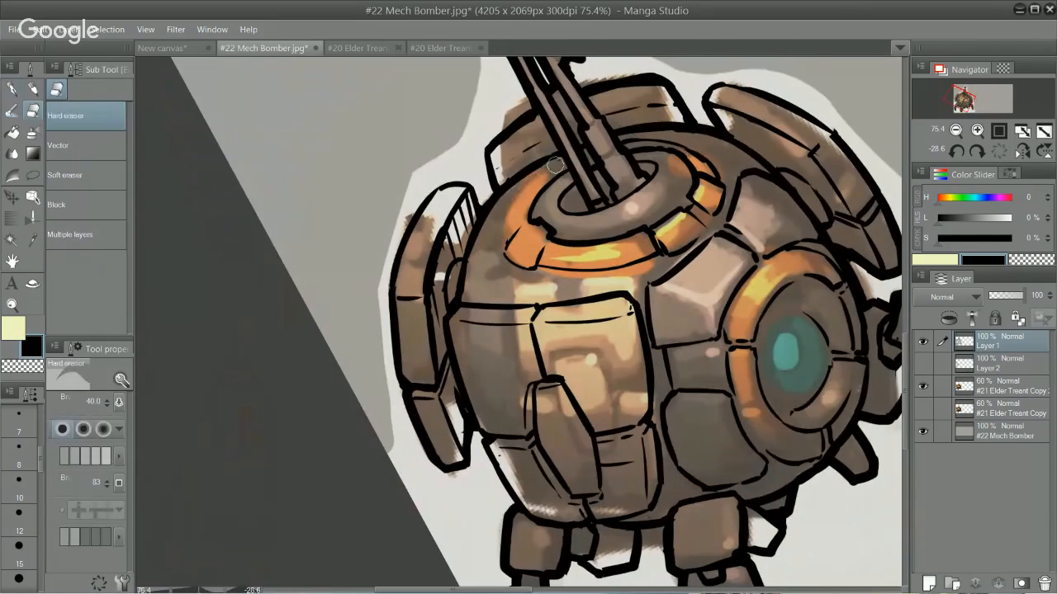
key("p")
left_click_drag(562, 160, 511, 227)
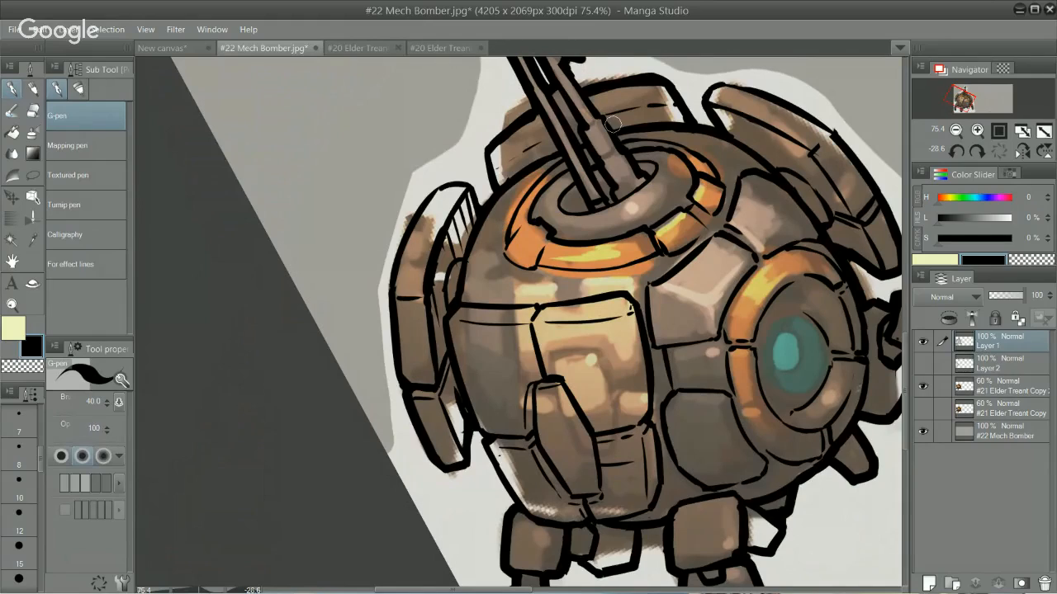
key("ctrl+z")
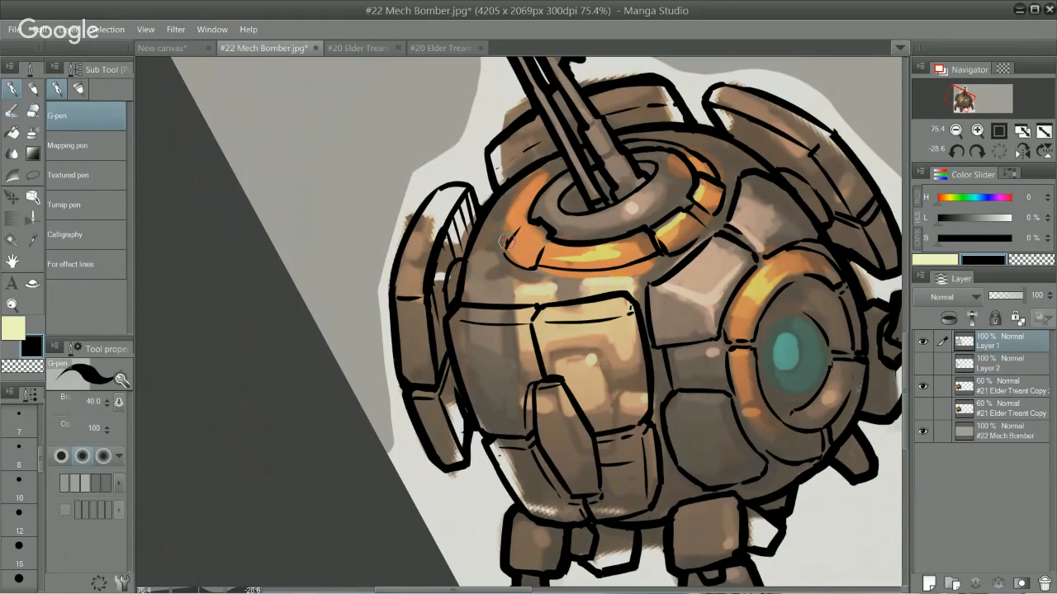
mouse_move(507, 242)
left_mouse_down()
mouse_move(525, 190)
mouse_move(503, 244)
mouse_move(543, 170)
mouse_move(516, 206)
mouse_move(553, 175)
left_mouse_up()
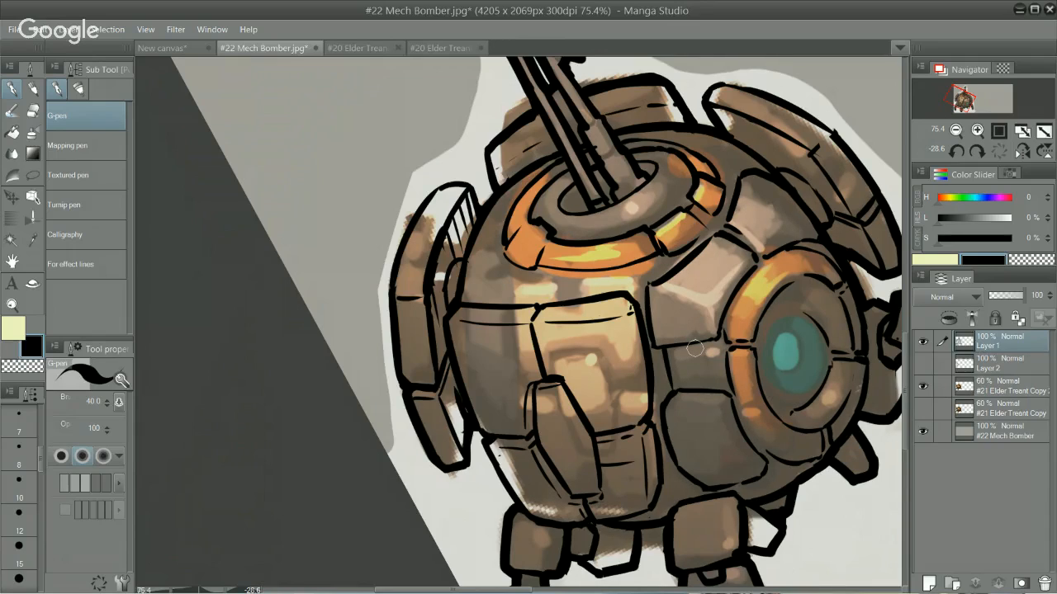
Step: Erase and redraw the edges of the two light body panels beside the orange ring using the Hard eraser and G-pen
key("e")
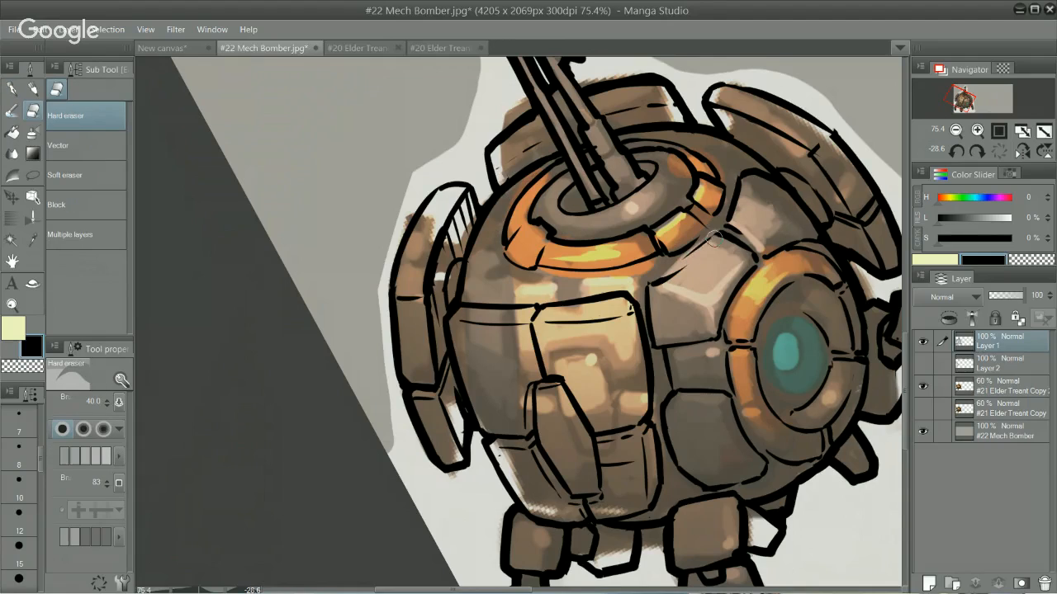
key("p")
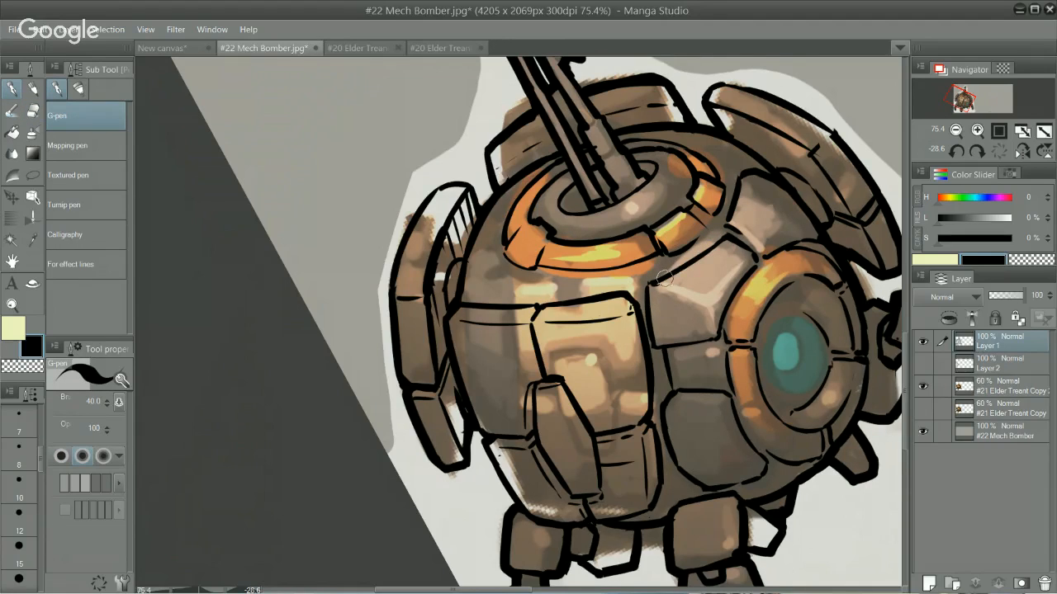
key("e")
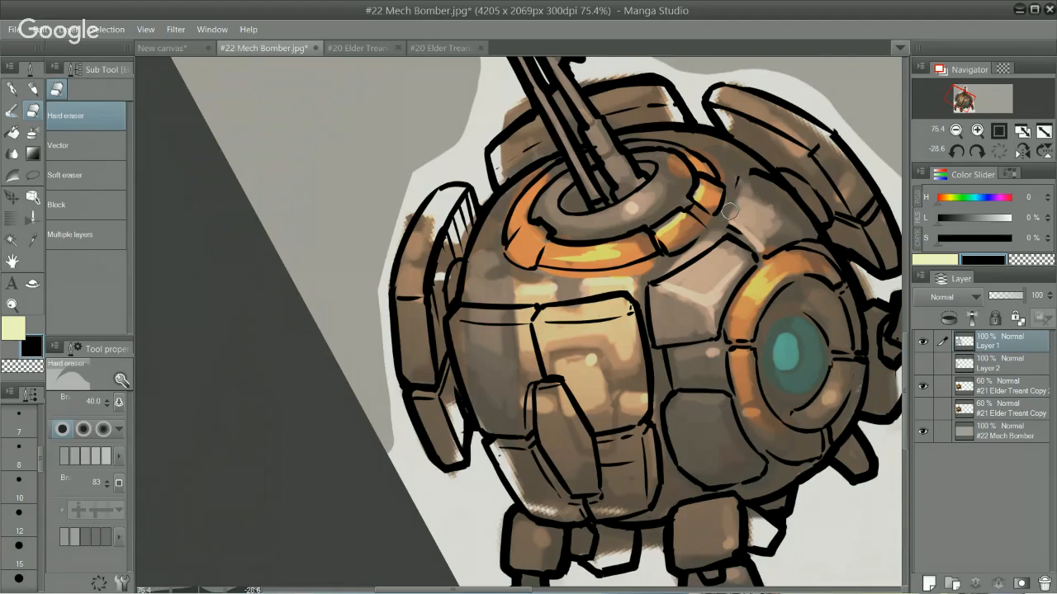
key("p")
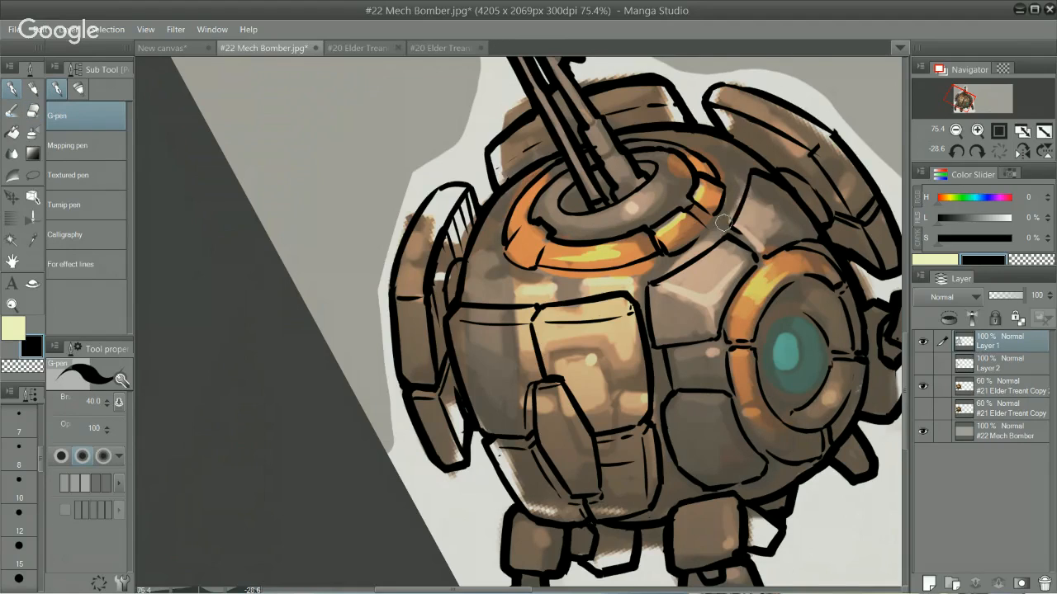
Step: Redraw the side edge and lower corner of the light body panel between the orange gun ring and the eye with the G-pen
mouse_move(748, 175)
left_mouse_down()
mouse_move(732, 225)
mouse_move(750, 170)
mouse_move(735, 228)
mouse_move(746, 221)
mouse_move(802, 277)
mouse_move(738, 228)
mouse_move(757, 261)
left_mouse_up()
key("ctrl+z")
key("ctrl+z")
key("ctrl+z")
left_click_drag(734, 226, 761, 247)
key("ctrl+z")
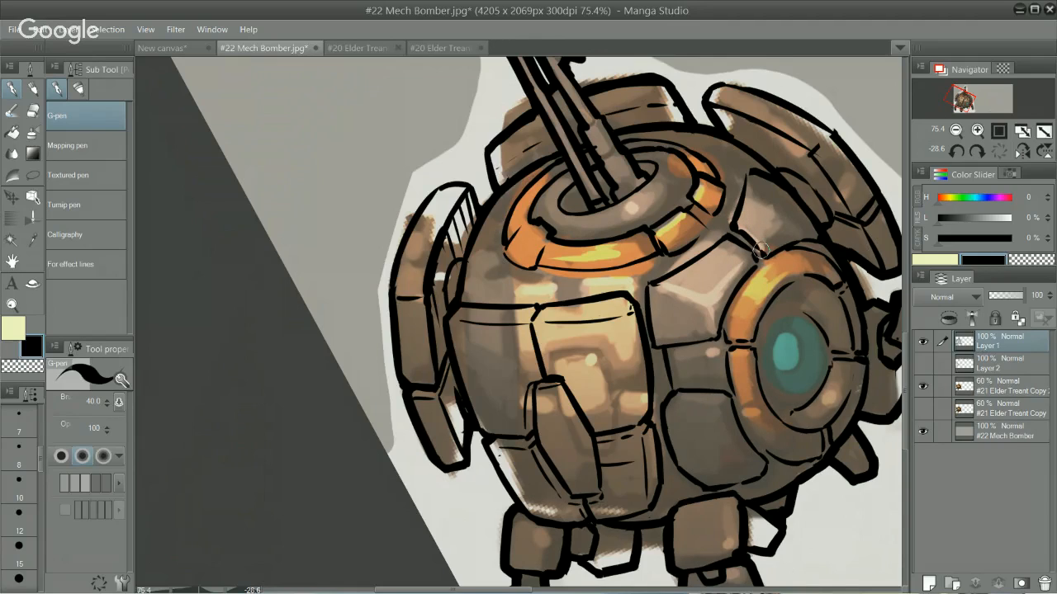
left_click_drag(759, 249, 766, 257)
Step: Erase the body's left outline beside the side armor plate with the Hard eraser and re-ink it with the G-pen
key("e")
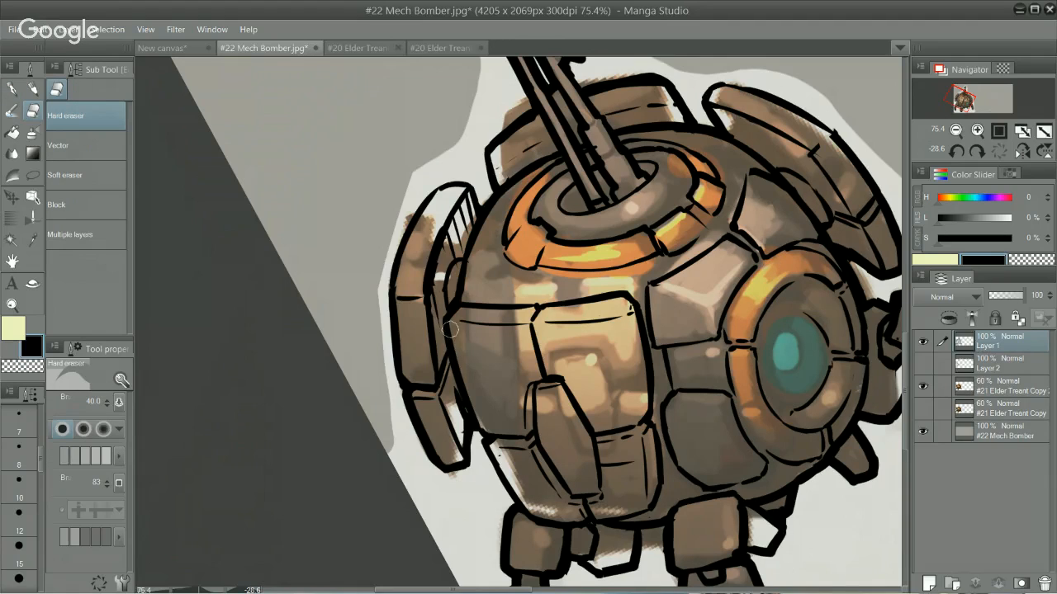
left_click_drag(452, 334, 478, 419)
key("p")
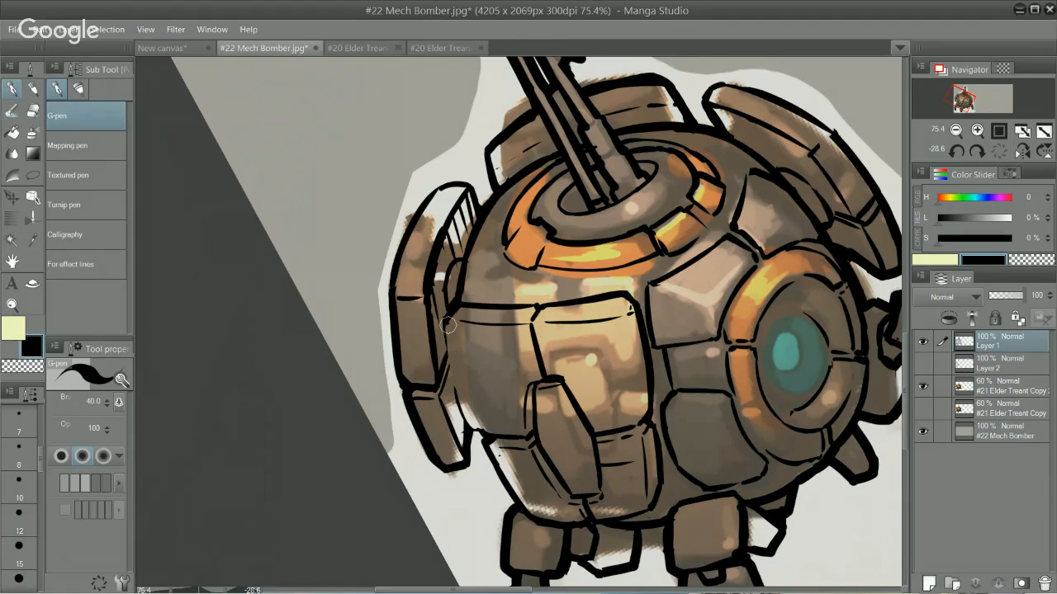
left_click_drag(451, 321, 470, 421)
key("ctrl+z")
mouse_move(447, 352)
left_mouse_down()
mouse_move(475, 425)
mouse_move(494, 430)
left_mouse_up()
key("ctrl+z")
left_click_drag(604, 339, 536, 355)
left_click_drag(661, 462, 569, 380)
left_click_drag(676, 178, 762, 278)
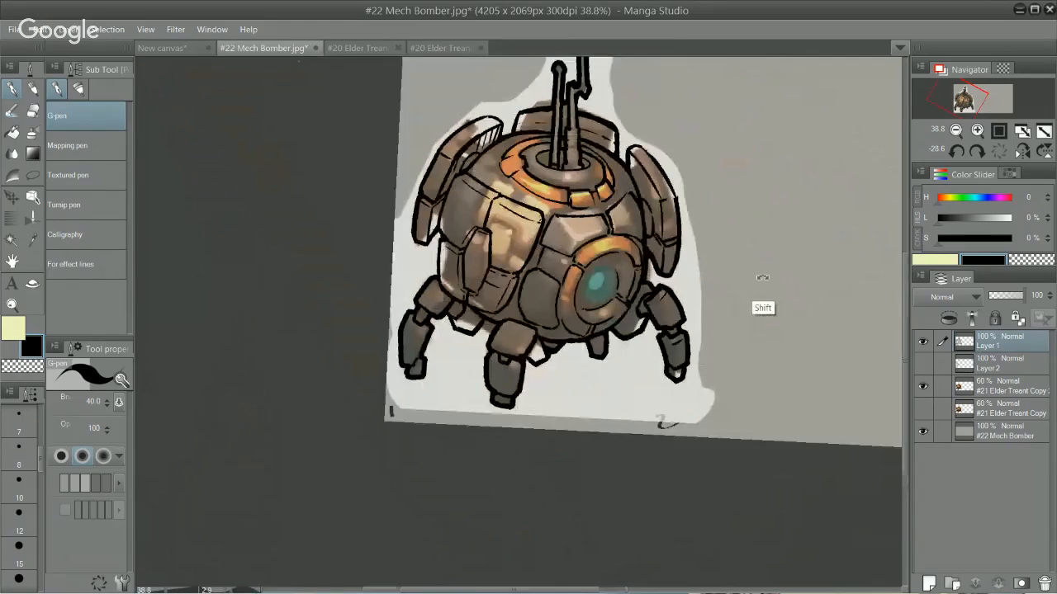
Step: Ink shading lines on the inner face of the right armor plate and touch up the panel line beside the eye
left_click_drag(656, 396, 638, 502)
left_click_drag(716, 284, 700, 251)
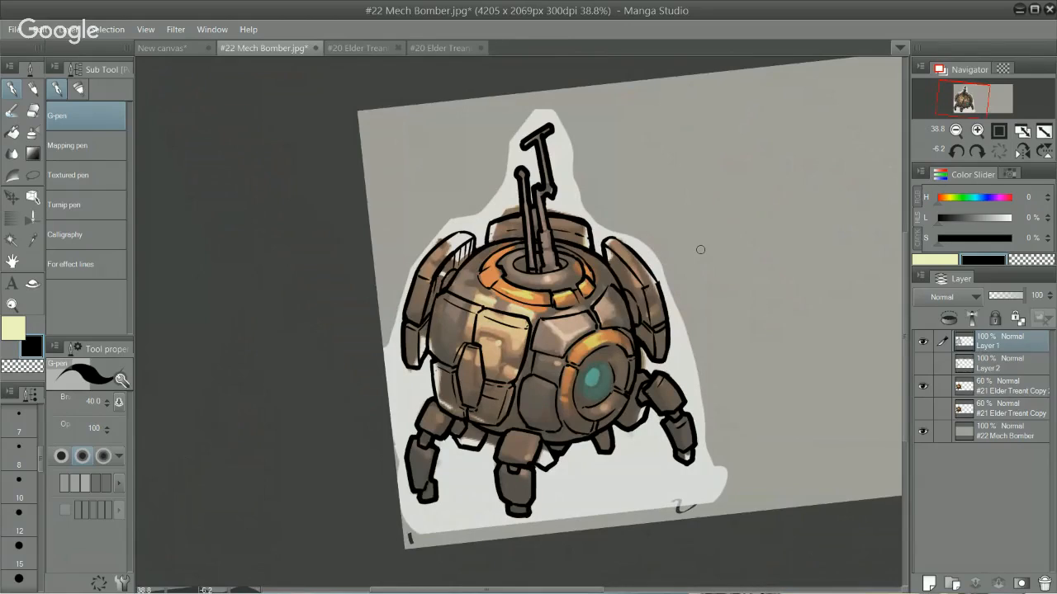
left_click(606, 292, "ctrl")
left_click_drag(624, 249, 622, 210)
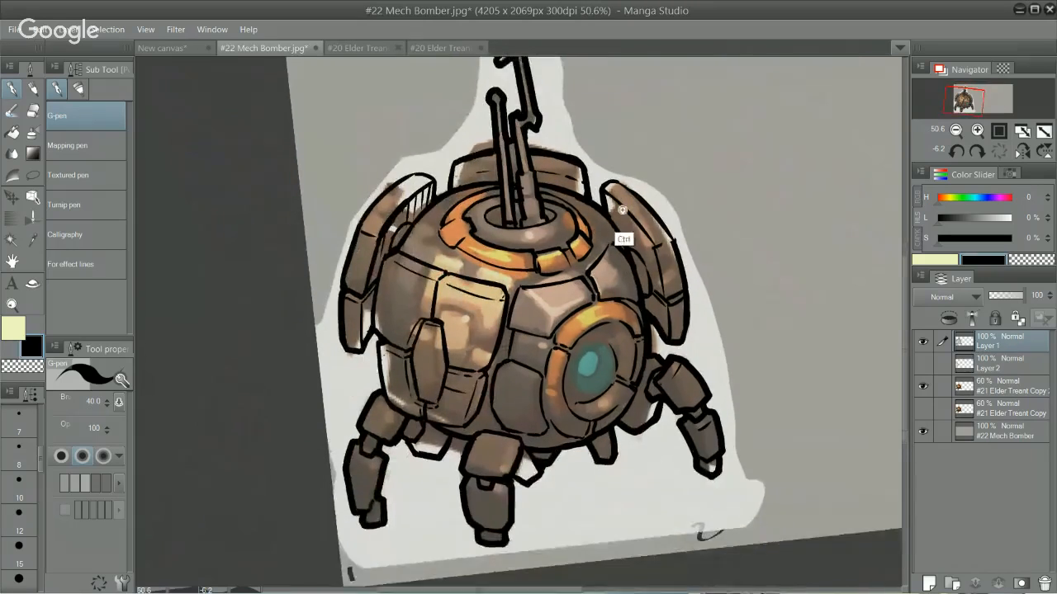
left_click(622, 210, "ctrl")
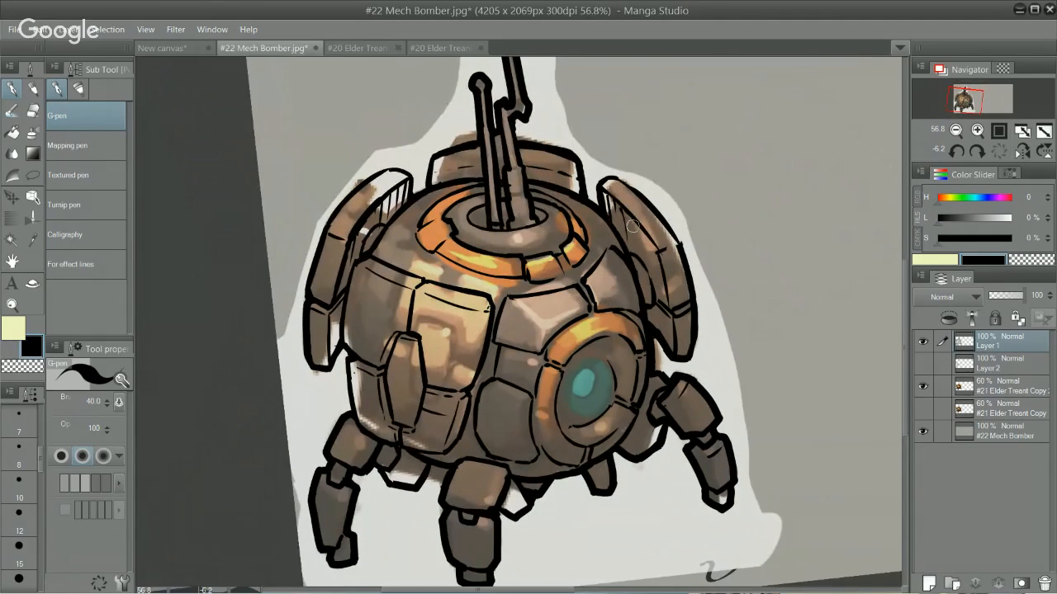
mouse_move(632, 226)
left_mouse_down()
mouse_move(637, 254)
mouse_move(654, 251)
mouse_move(661, 279)
left_mouse_up()
key("e")
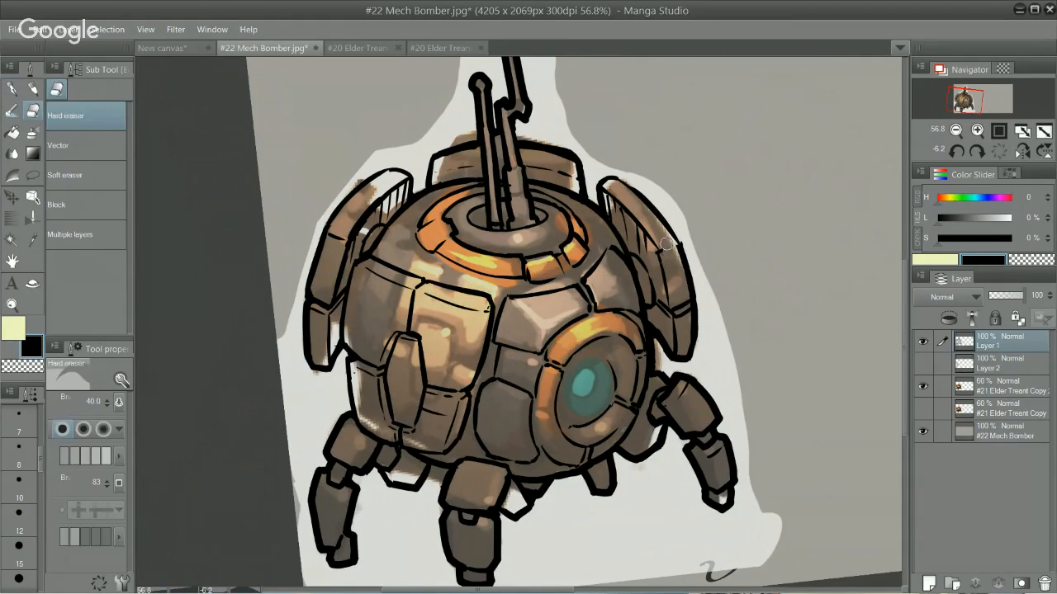
key("p")
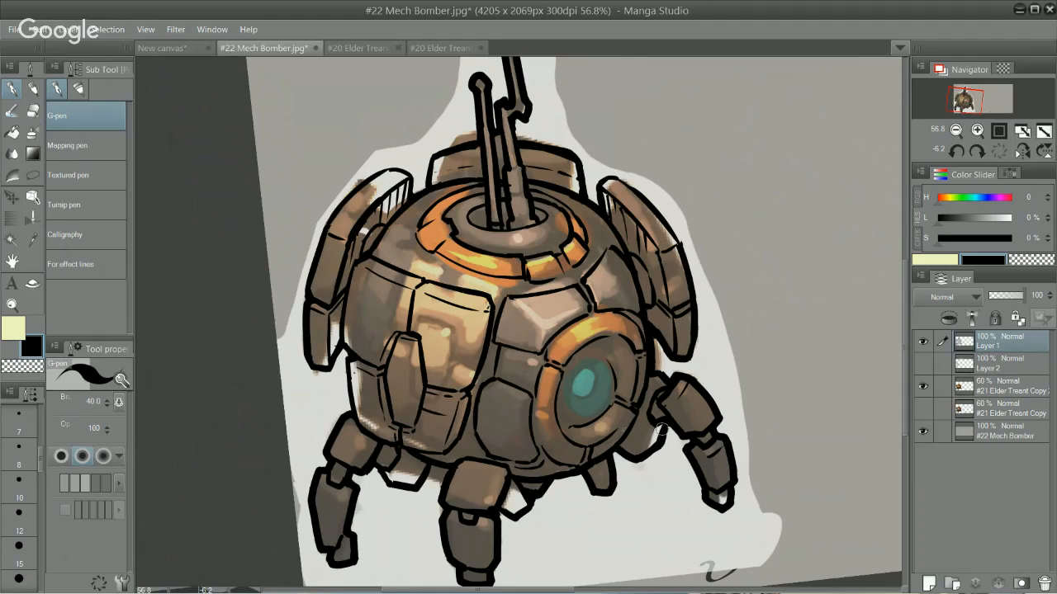
left_click_drag(537, 356, 544, 383)
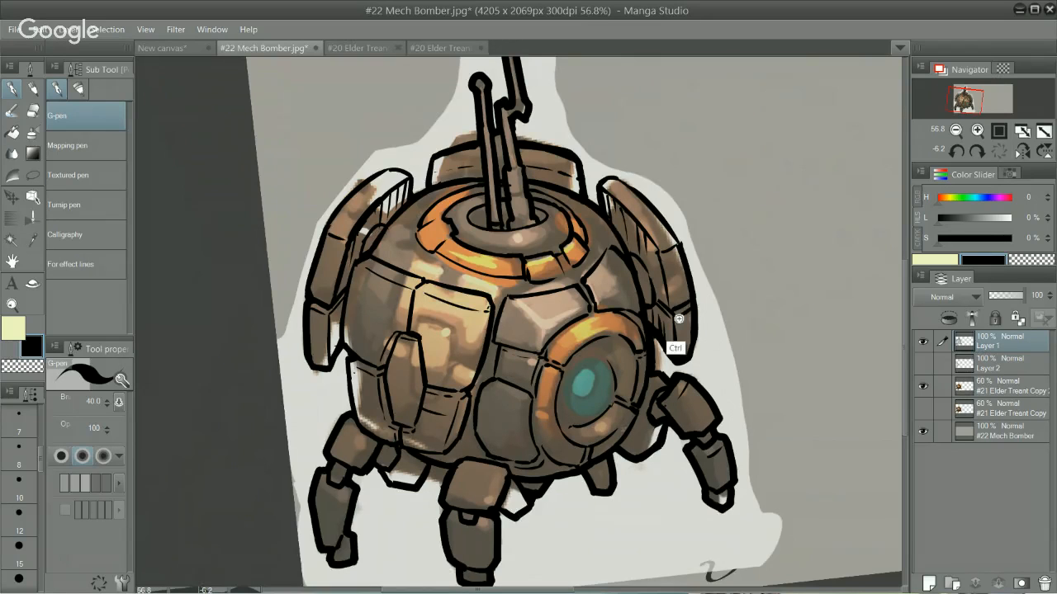
Step: Ink and clean up the thick gun barrel's collar and its rounded base where it enters the ring opening
scroll(689, 333, "down", 1)
left_click_drag(691, 176, 652, 111)
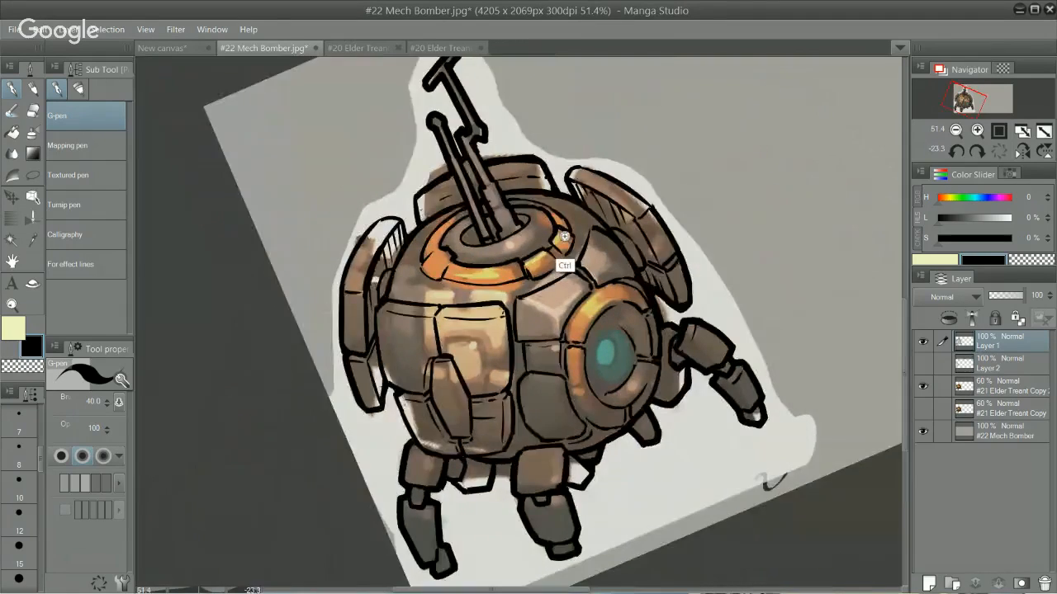
left_click_drag(567, 236, 667, 176)
mouse_move(667, 177)
left_mouse_down()
mouse_move(639, 131)
mouse_move(565, 97)
left_mouse_up()
mouse_move(663, 130)
left_mouse_down()
mouse_move(630, 85)
mouse_move(602, 86)
left_mouse_up()
left_click_drag(369, 279, 571, 219)
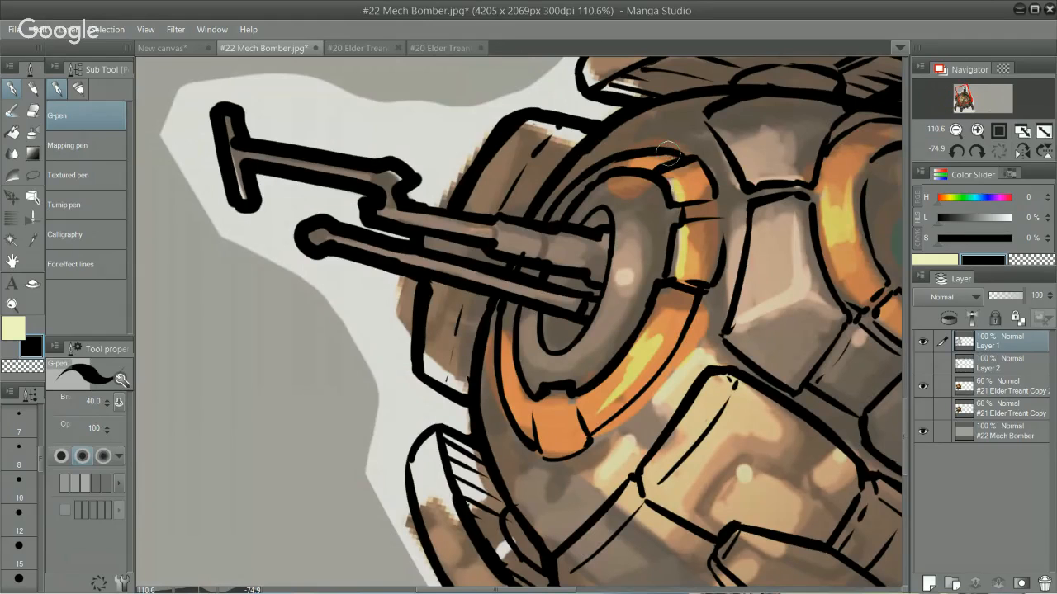
mouse_move(789, 141)
left_mouse_down()
mouse_move(830, 243)
mouse_move(762, 341)
mouse_move(785, 300)
mouse_move(584, 308)
mouse_move(593, 359)
left_mouse_up()
key("e")
key("p")
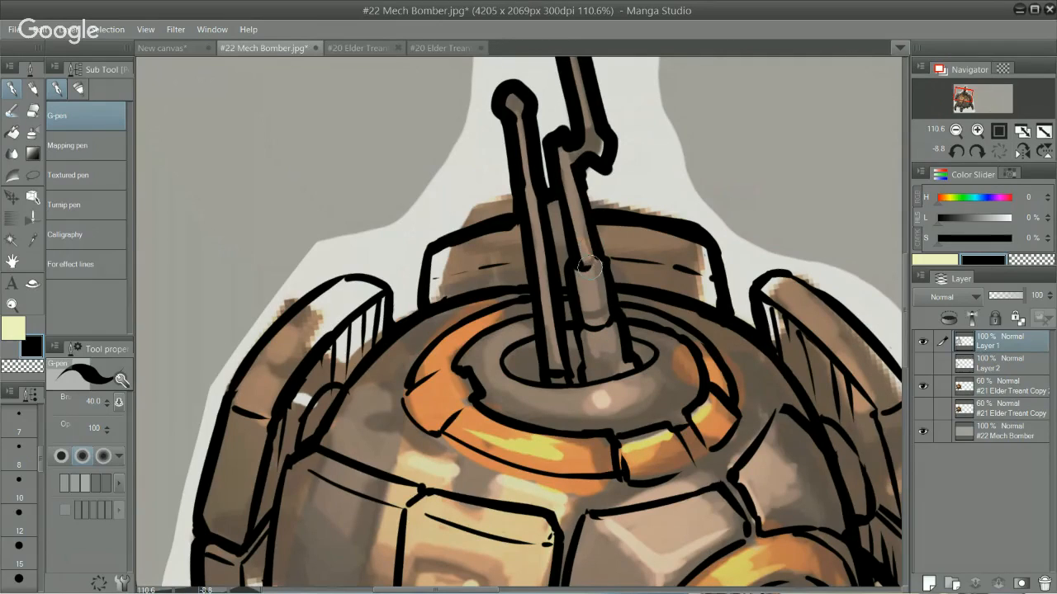
left_click_drag(589, 267, 603, 262)
key("e")
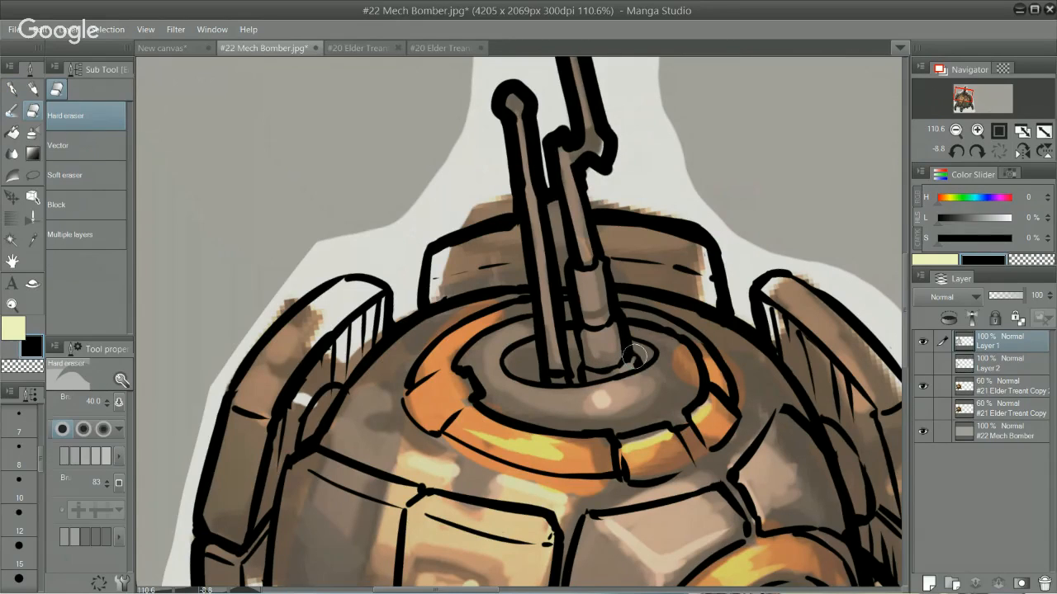
key("p")
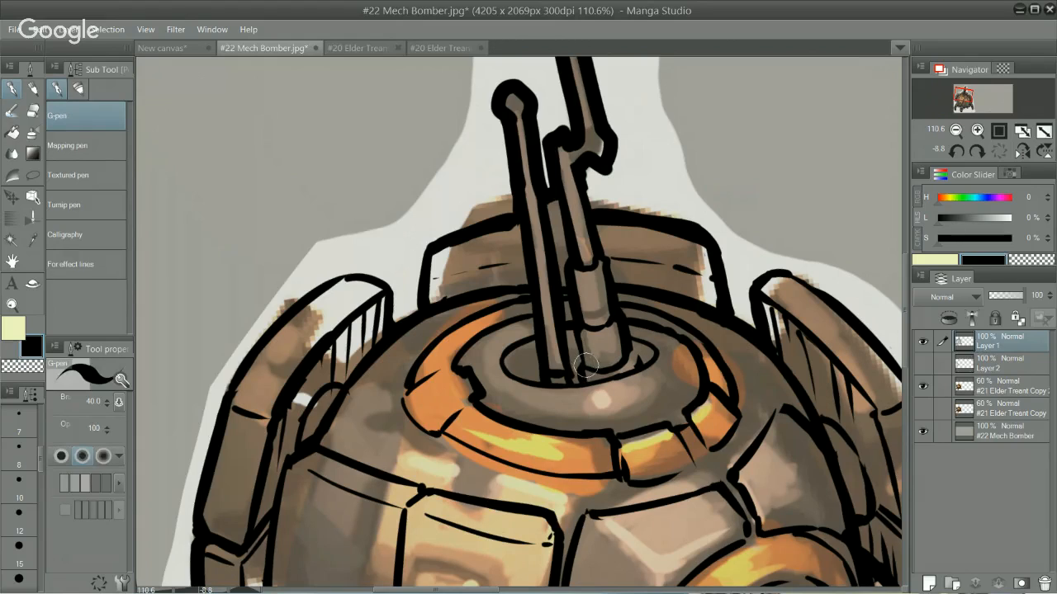
key("e")
key("p")
Step: Hide the upper coloured #21 Elder Treant Copy layer to check the bare line art, keeping Layer 1 active
left_click_drag(646, 214, 620, 162)
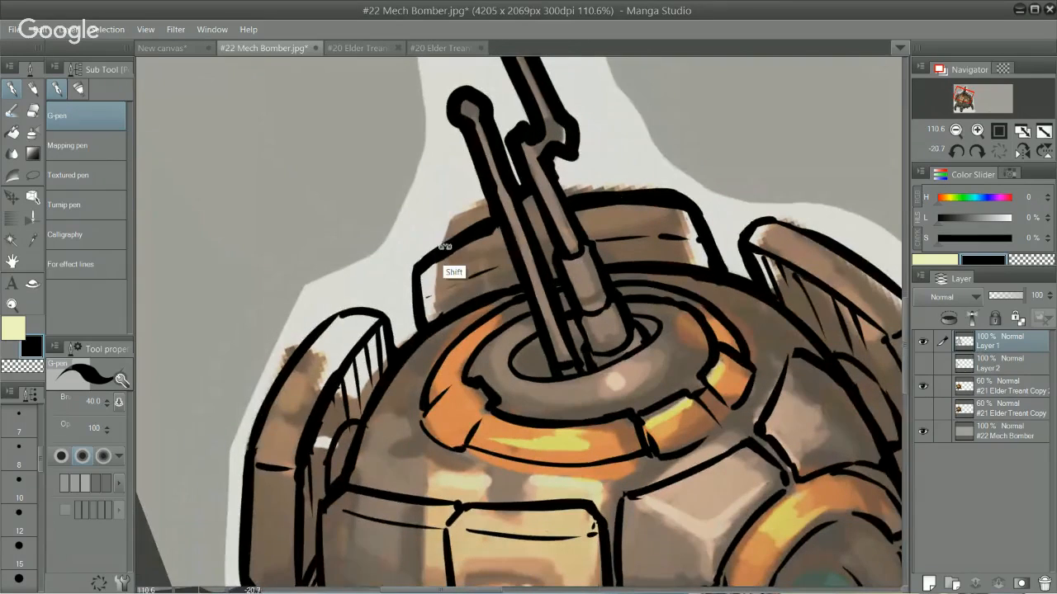
left_click_drag(591, 198, 494, 170)
left_click_drag(399, 405, 498, 264)
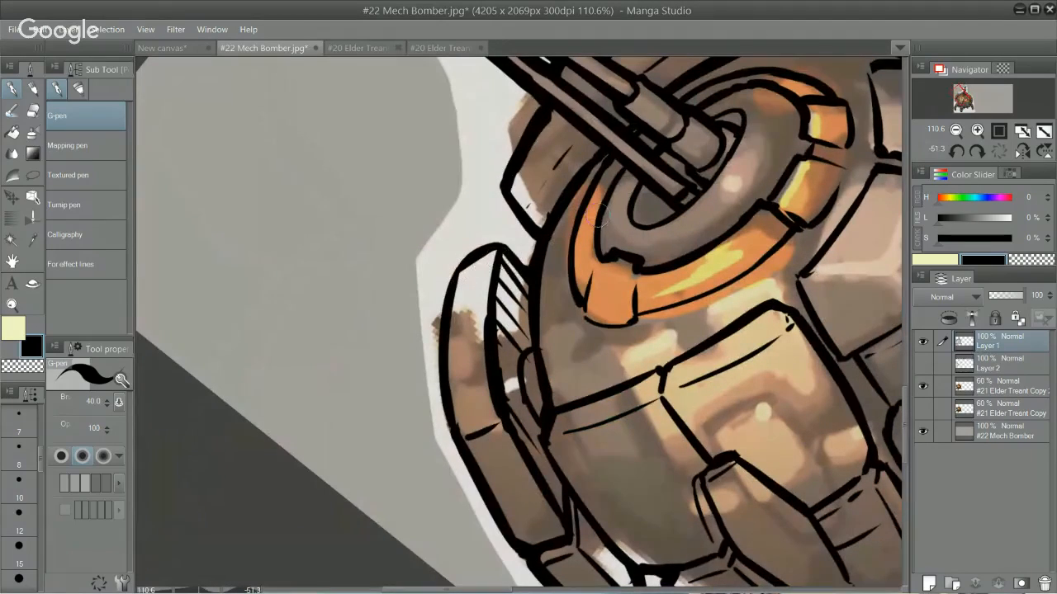
left_click_drag(835, 165, 532, 268)
left_click_drag(532, 268, 888, 395)
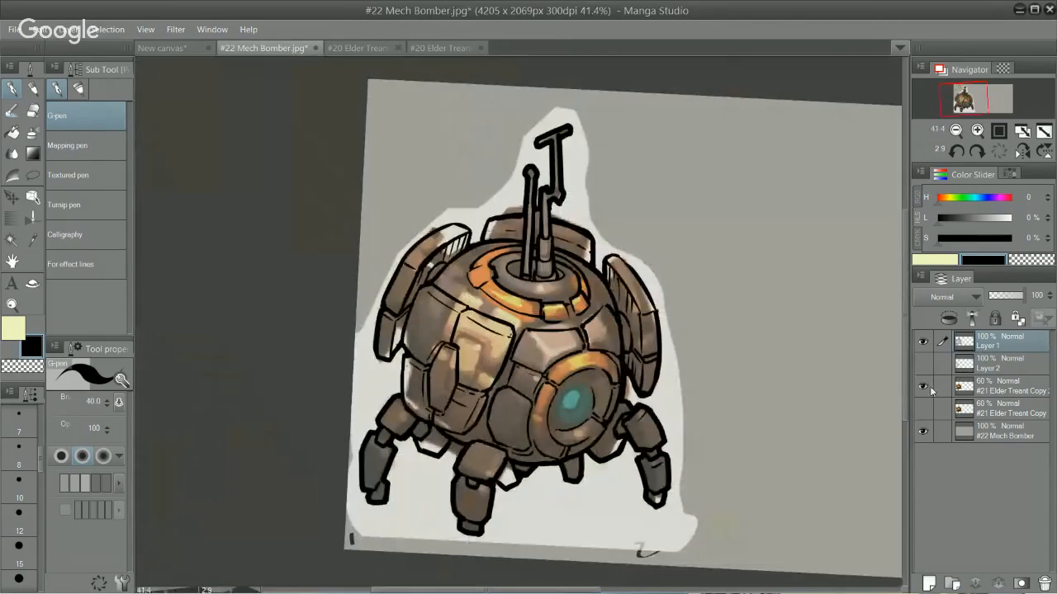
left_click(923, 386)
left_click(974, 382)
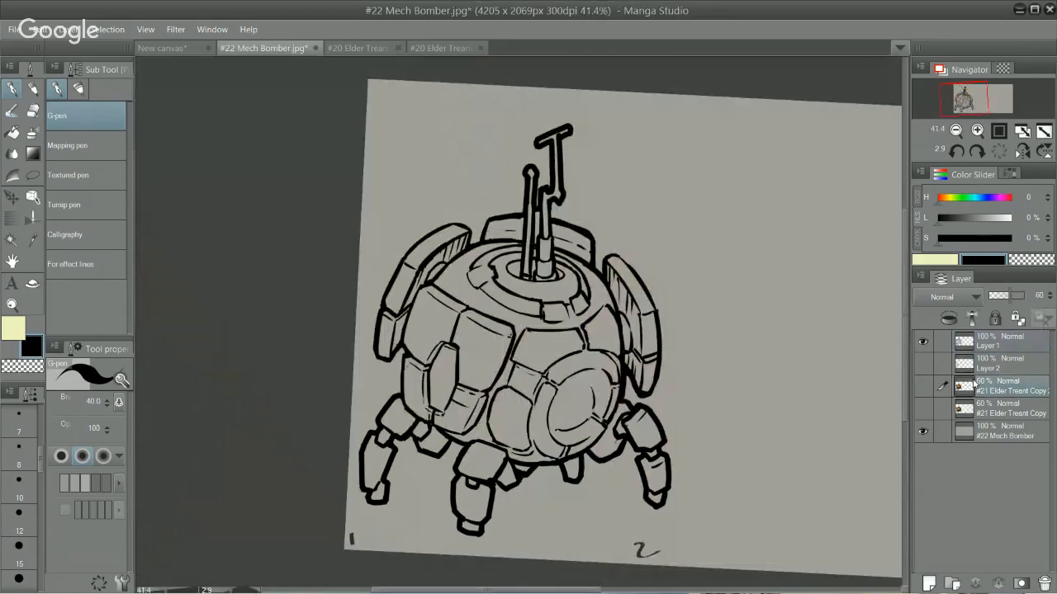
left_click(969, 339)
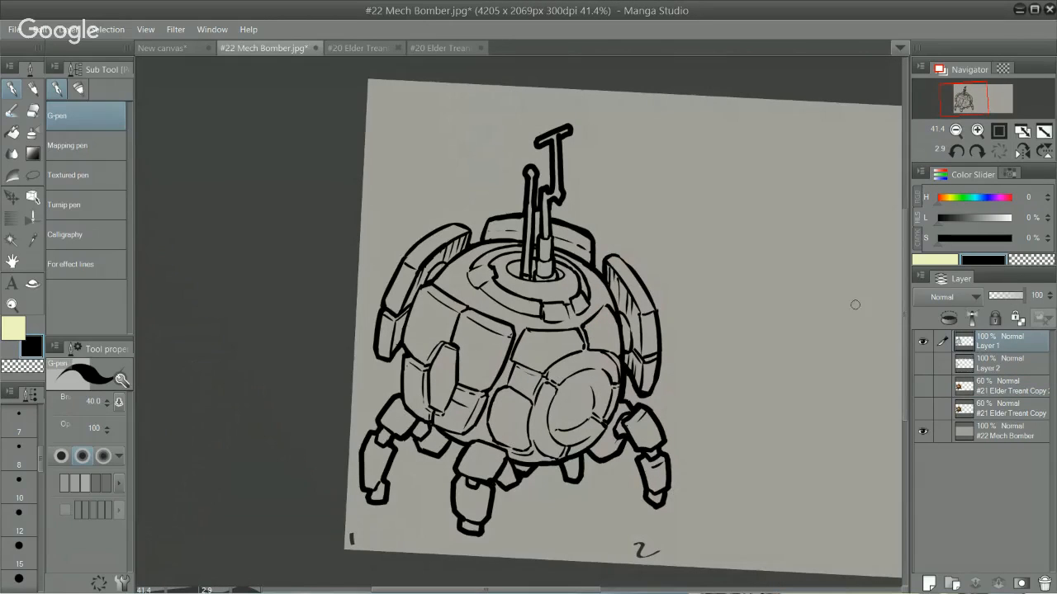
Step: Choose the Mapping pen and inspect the whole mech's line art from several canvas rotations
key("period")
scroll(608, 329, "up", 4)
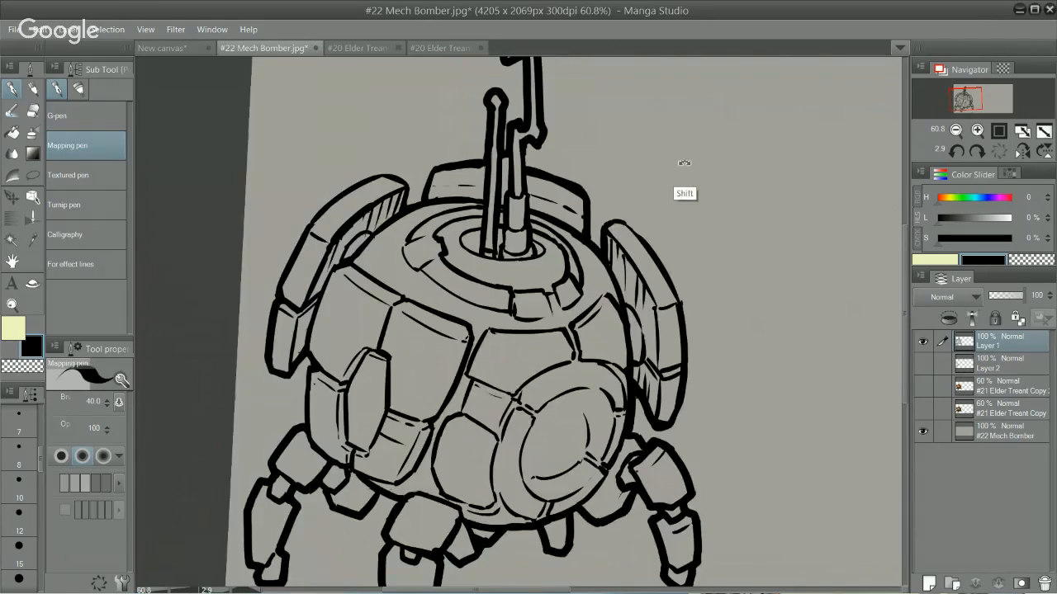
left_click_drag(684, 167, 573, 104)
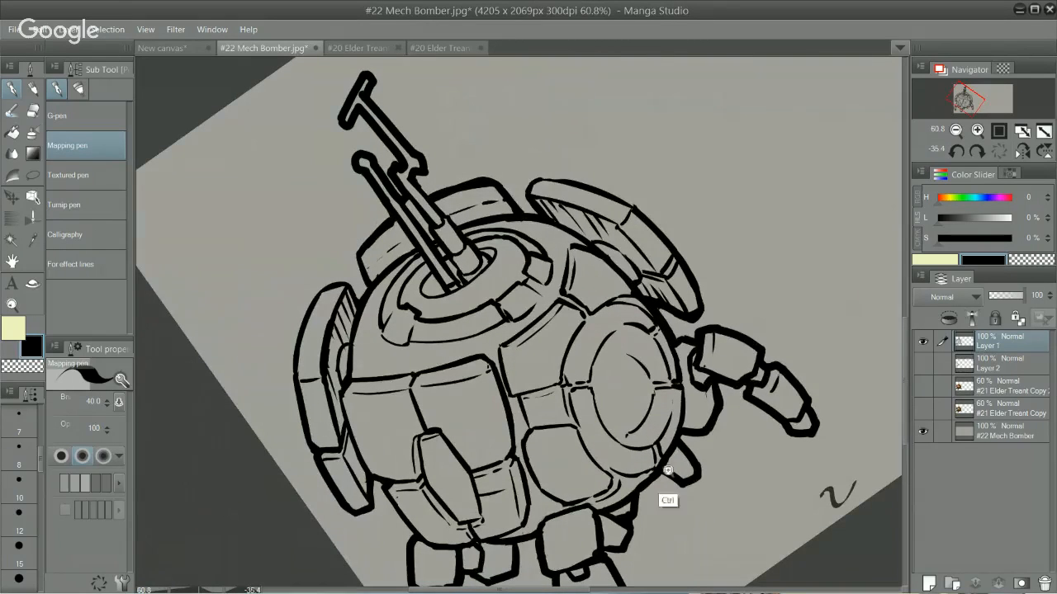
left_click_drag(727, 322, 635, 275)
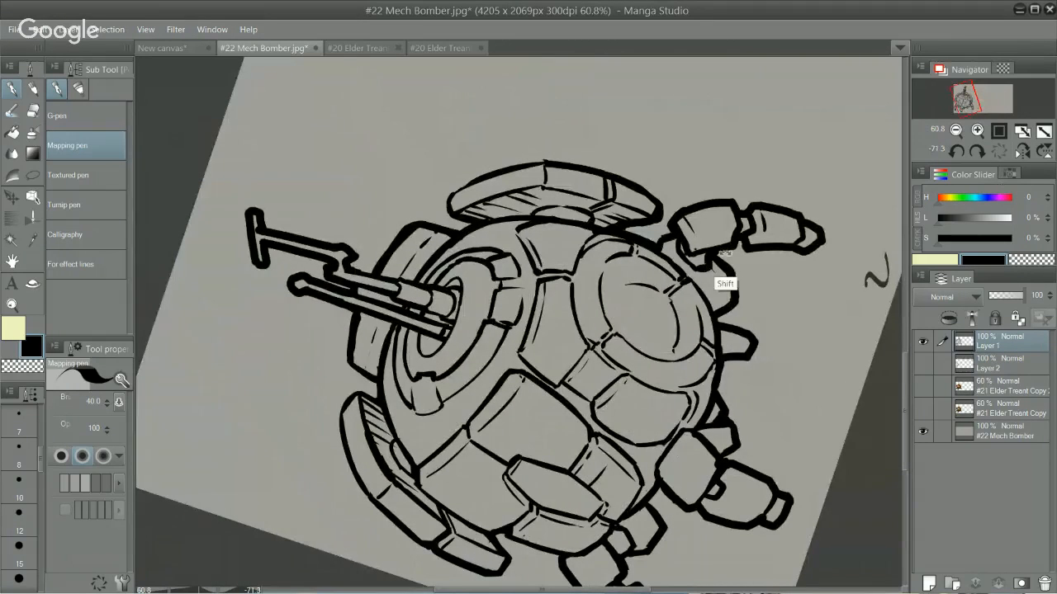
left_click_drag(722, 286, 710, 384)
left_click_drag(615, 436, 592, 276)
left_click_drag(713, 189, 570, 471, "shift")
left_click_drag(570, 471, 625, 432, "shift")
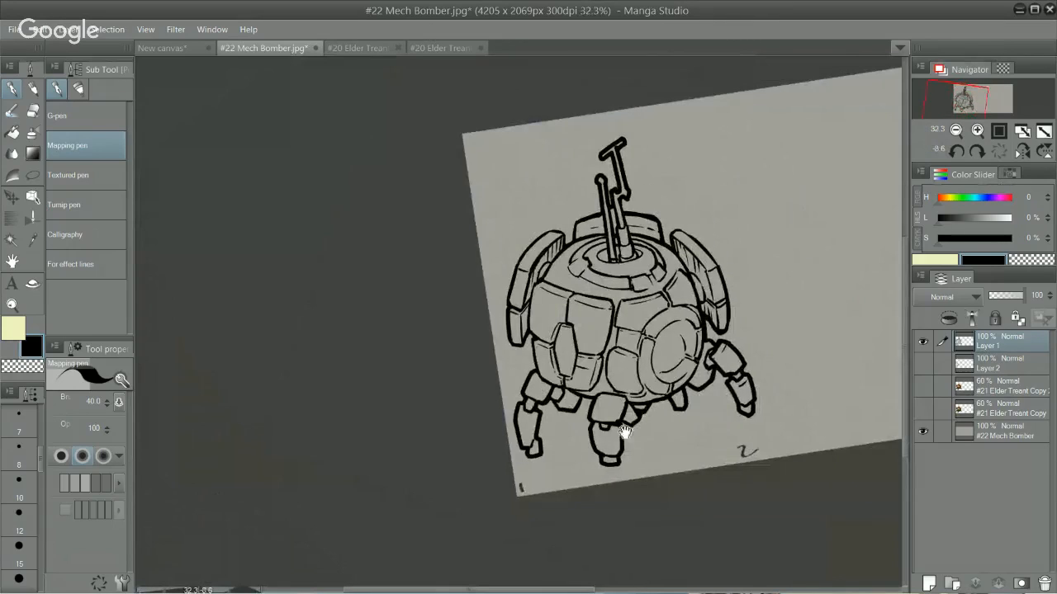
Step: Show the coloured layer again and ink the teal eye's outline, pupil circle and short detail marks with the Mapping pen
left_click(922, 386)
scroll(687, 360, "up", 5)
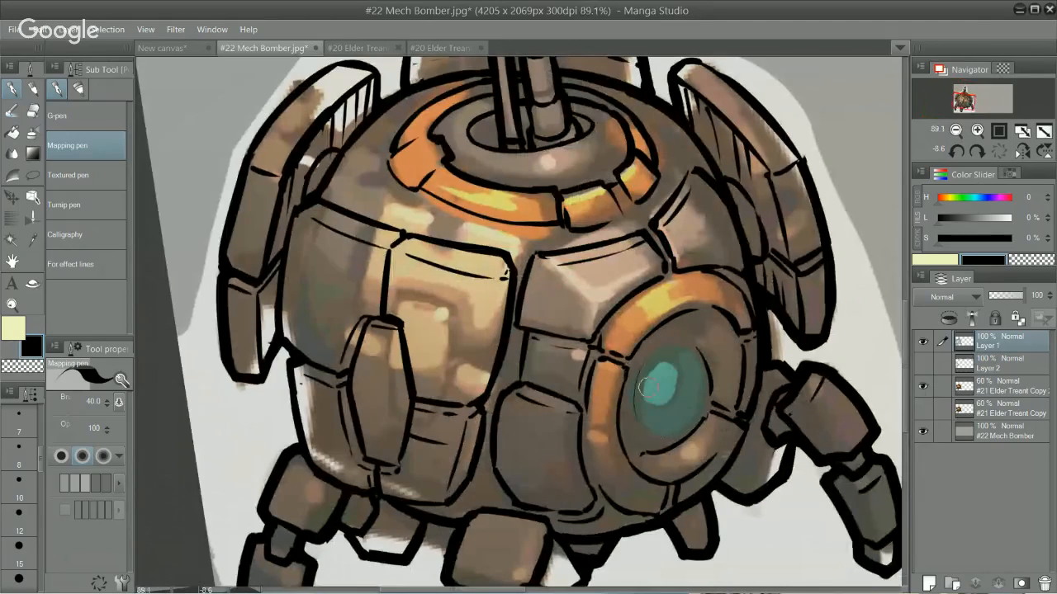
key("ctrl+z")
left_click_drag(633, 413, 686, 425)
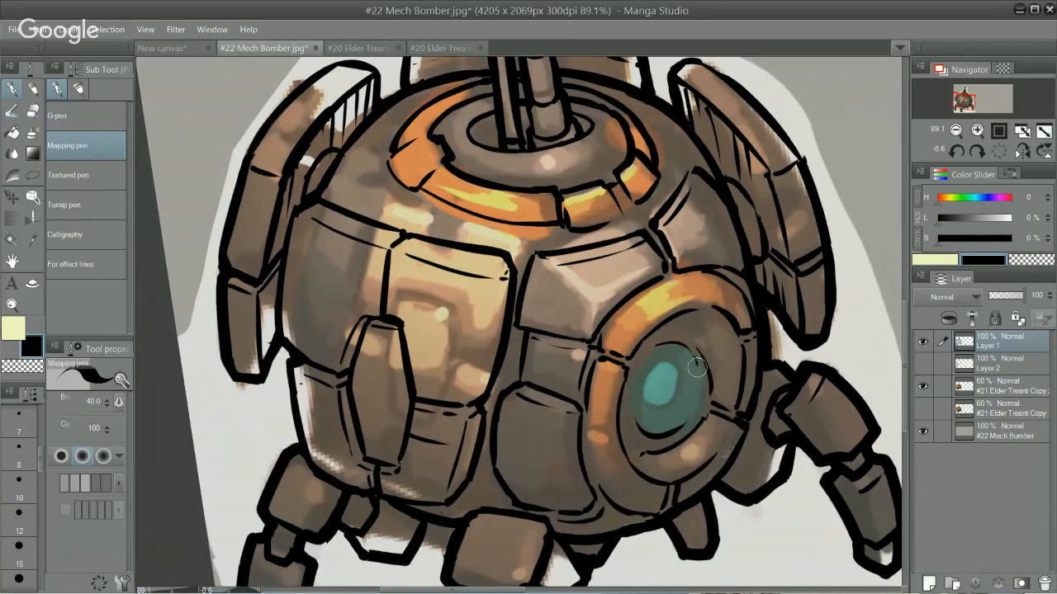
left_click_drag(696, 367, 697, 411)
key("ctrl+z")
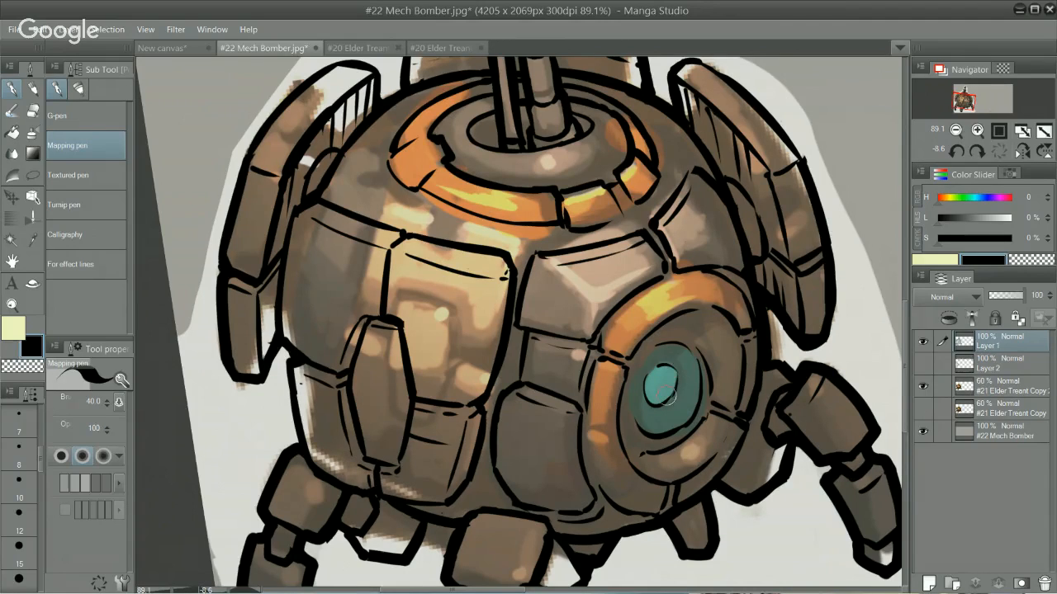
mouse_move(654, 407)
left_mouse_down()
mouse_move(655, 426)
mouse_move(664, 419)
left_mouse_up()
left_click_drag(672, 368, 684, 361)
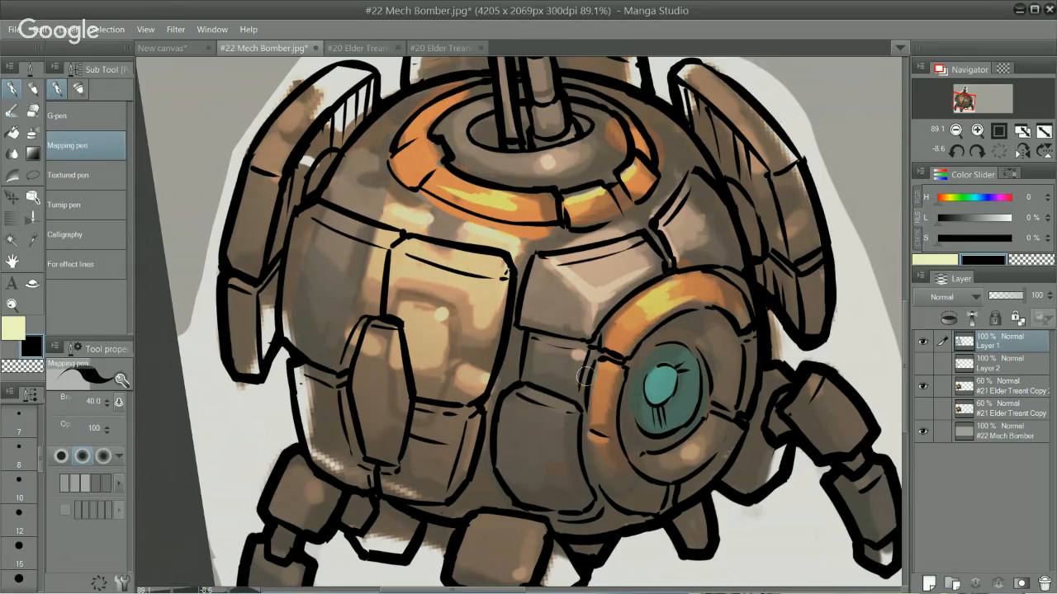
Step: Erase and re-ink the left and lower edges of the ring around the teal eye using the Hard eraser and G-pen
key("e")
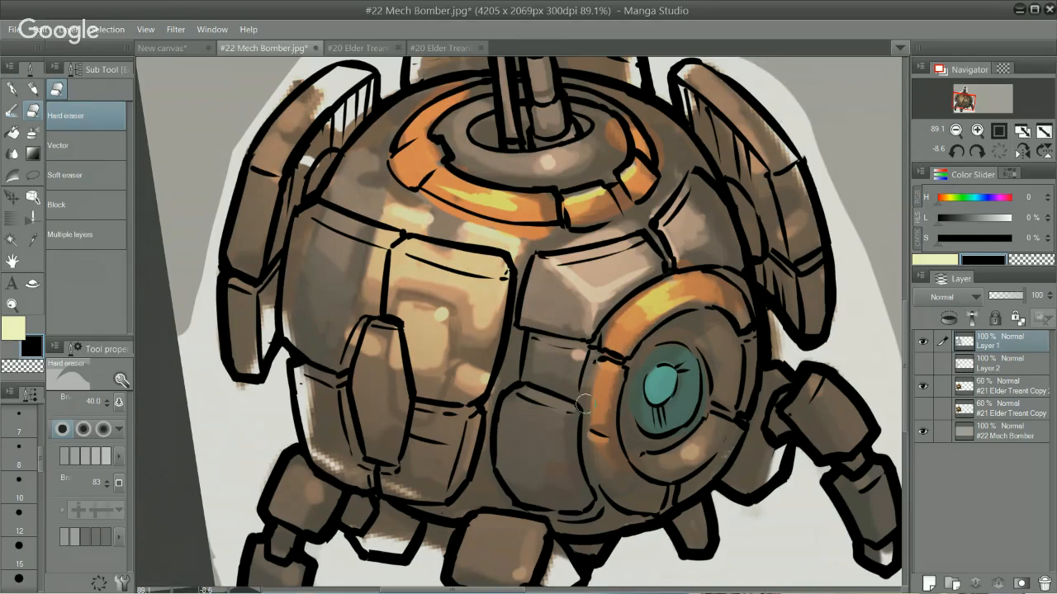
key("p")
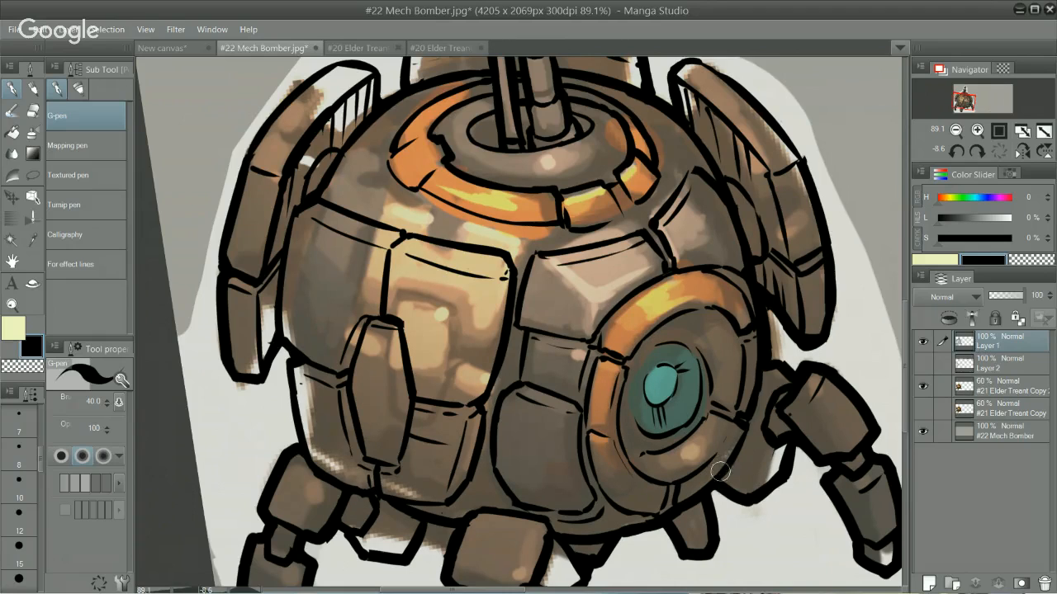
left_click_drag(725, 460, 719, 442)
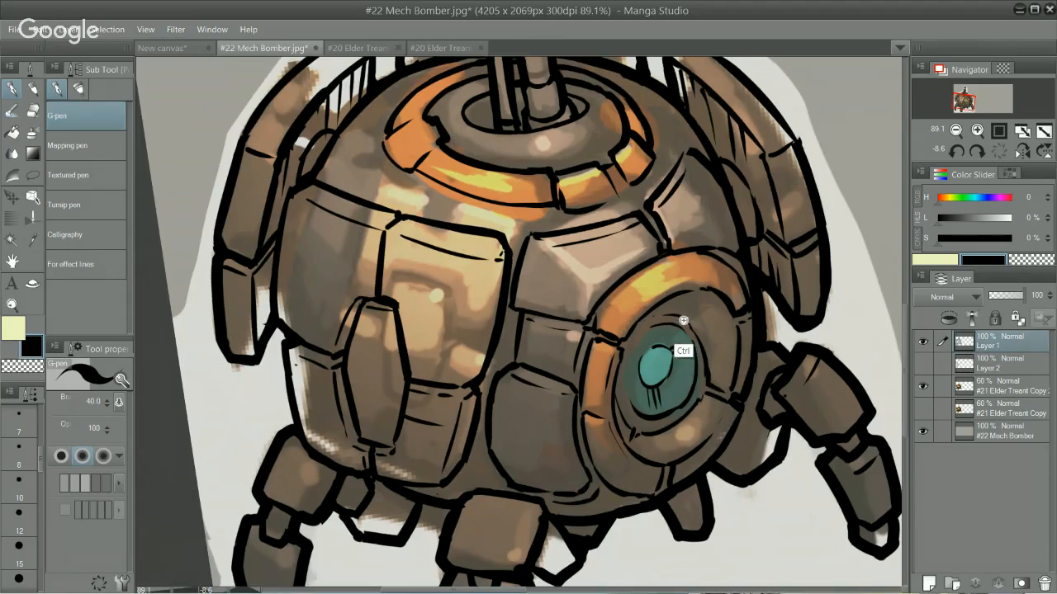
Step: Erase and re-ink the right edge and segment gaps of the ring around the teal eye using the Hard eraser and G-pen
scroll(732, 380, "down", 4)
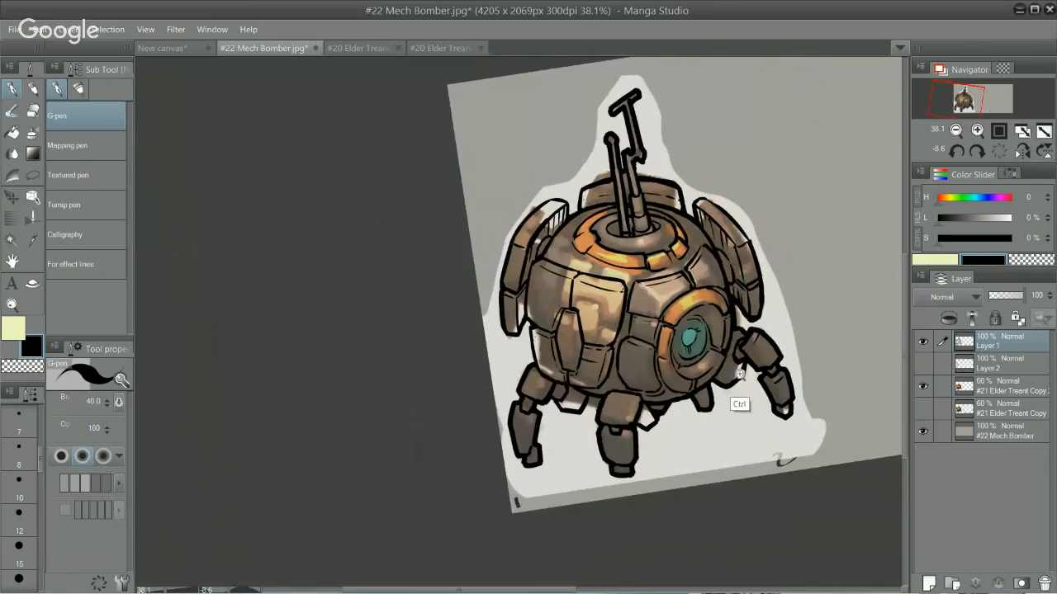
scroll(742, 376, "up", 5)
key("e")
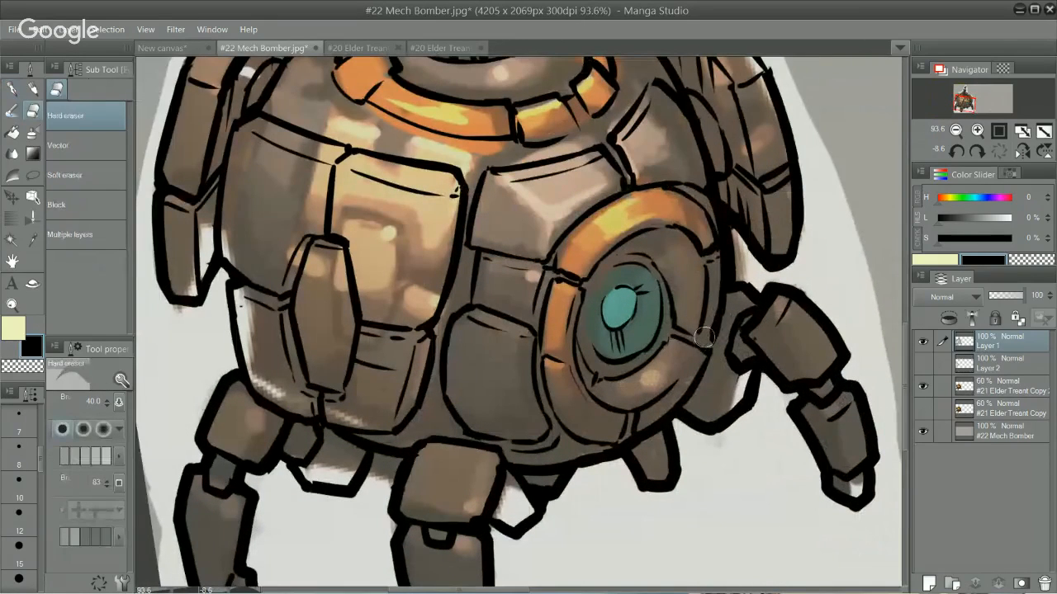
key("p")
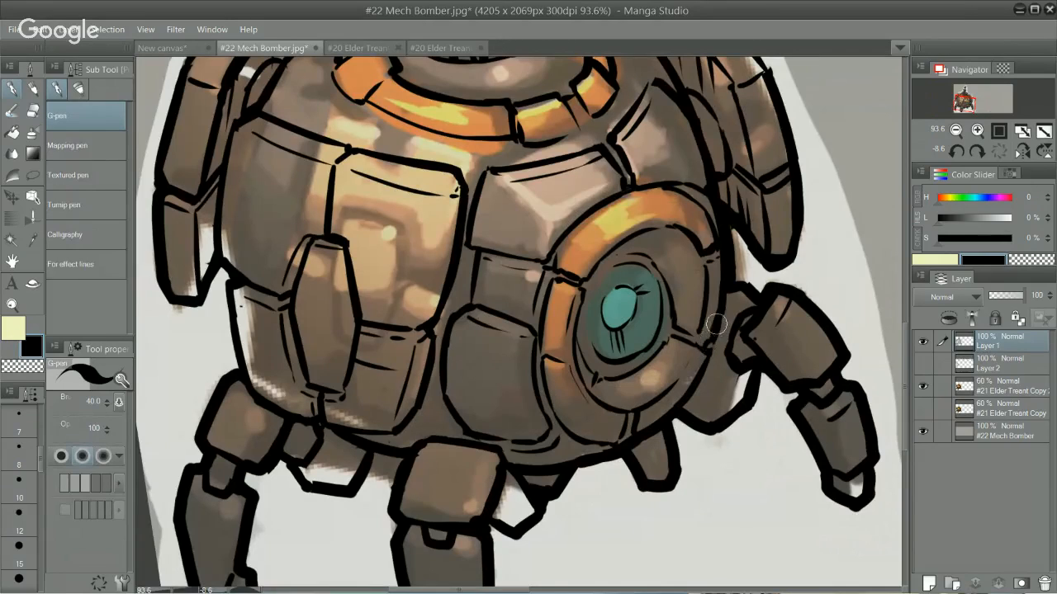
key("e")
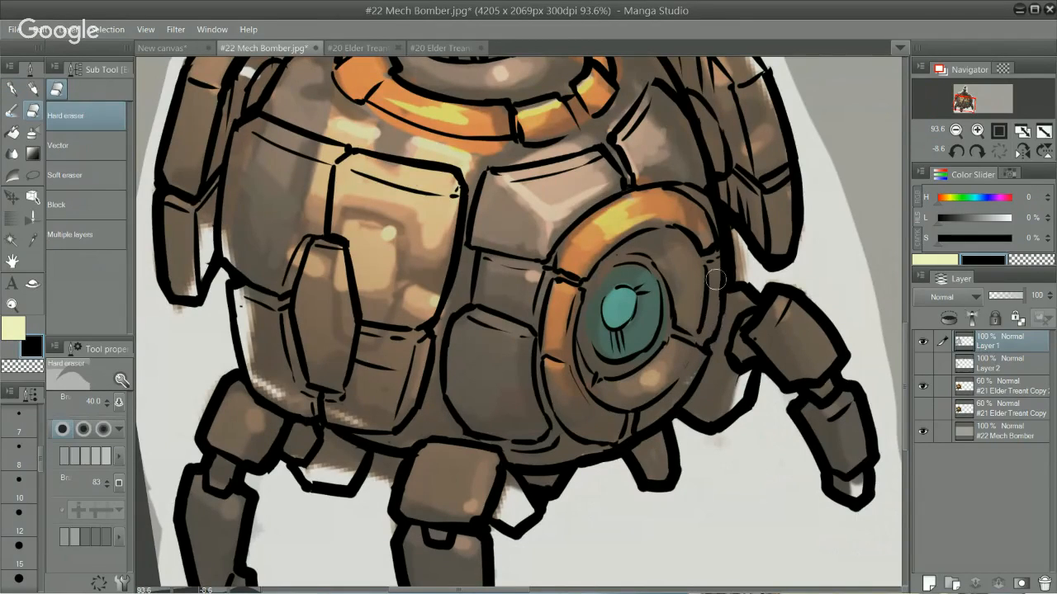
key("p")
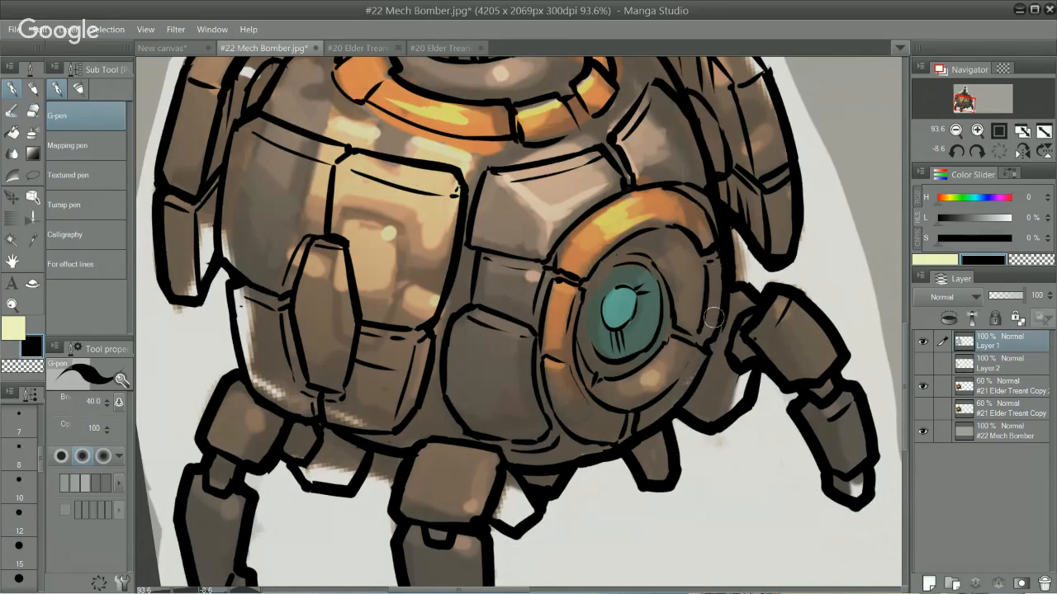
key("ctrl")
key("e")
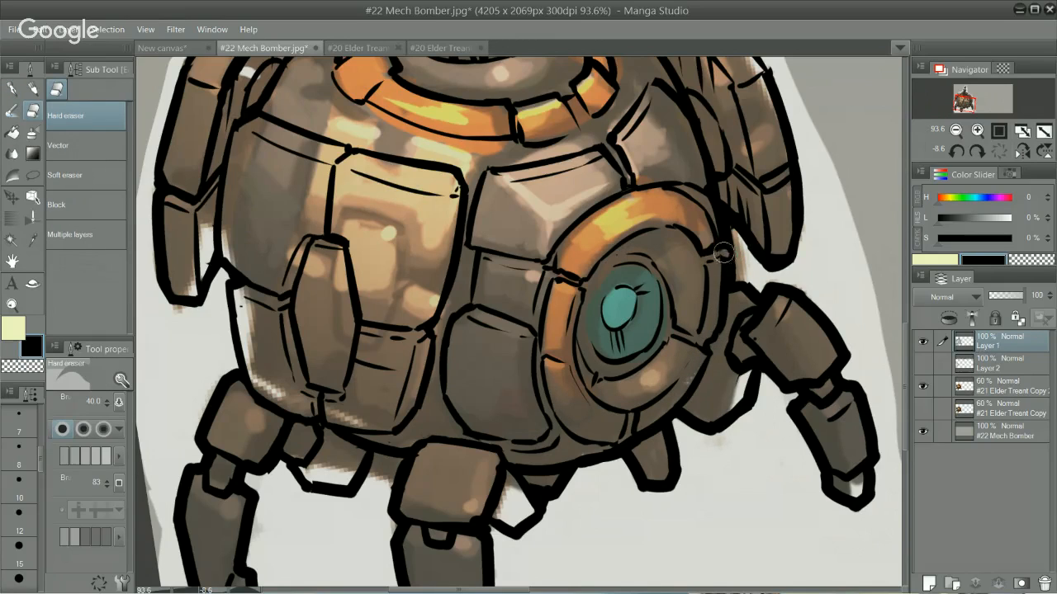
key("p")
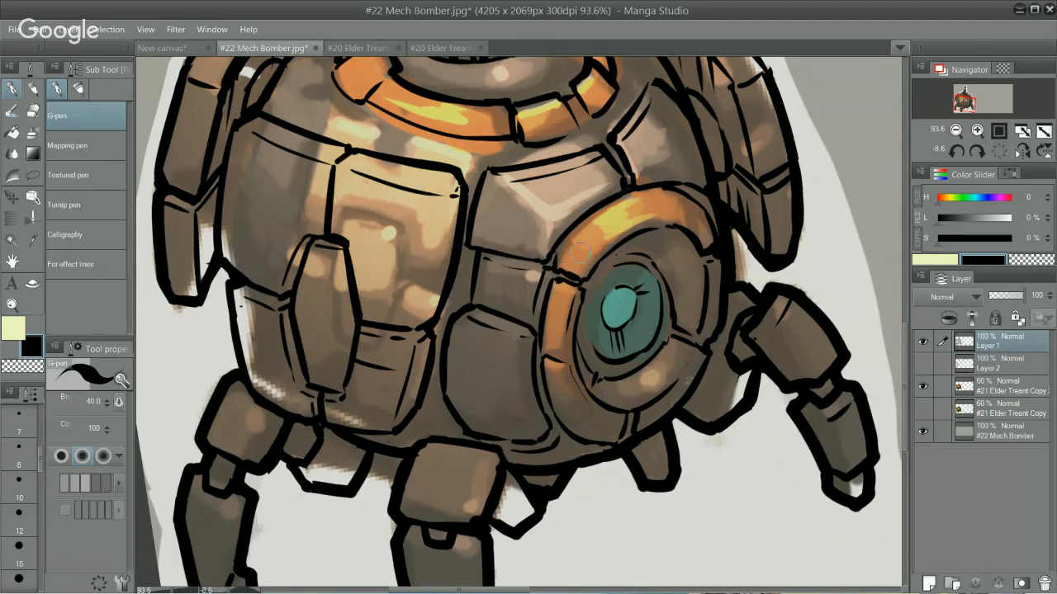
Step: Hide the upper coloured #21 Elder Treant Copy layer so only the line art shows over the grey background
scroll(596, 274, "down", 5)
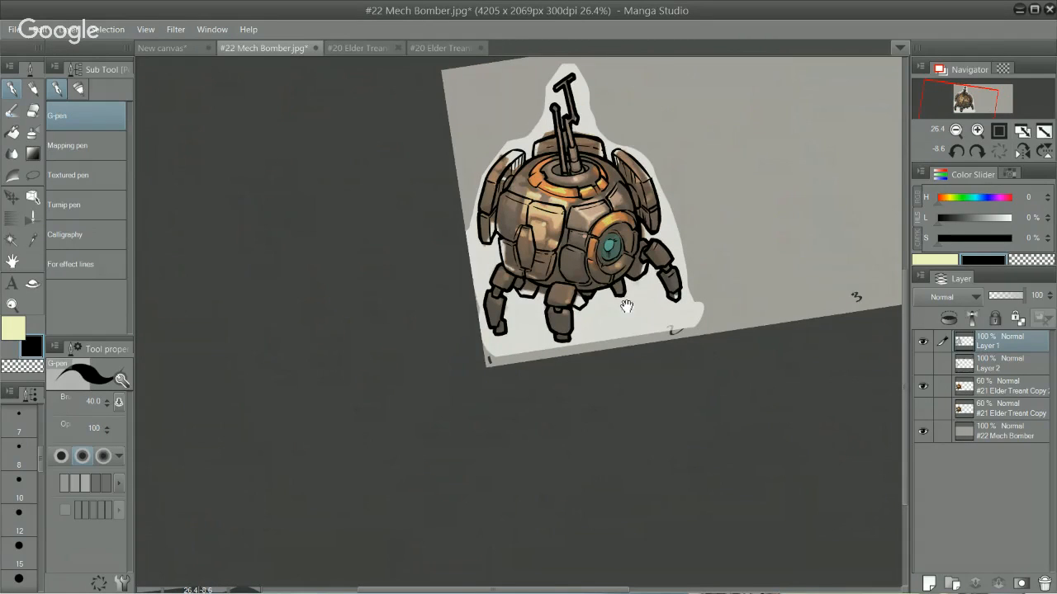
scroll(651, 256, "up", 3)
scroll(651, 256, "up", 1)
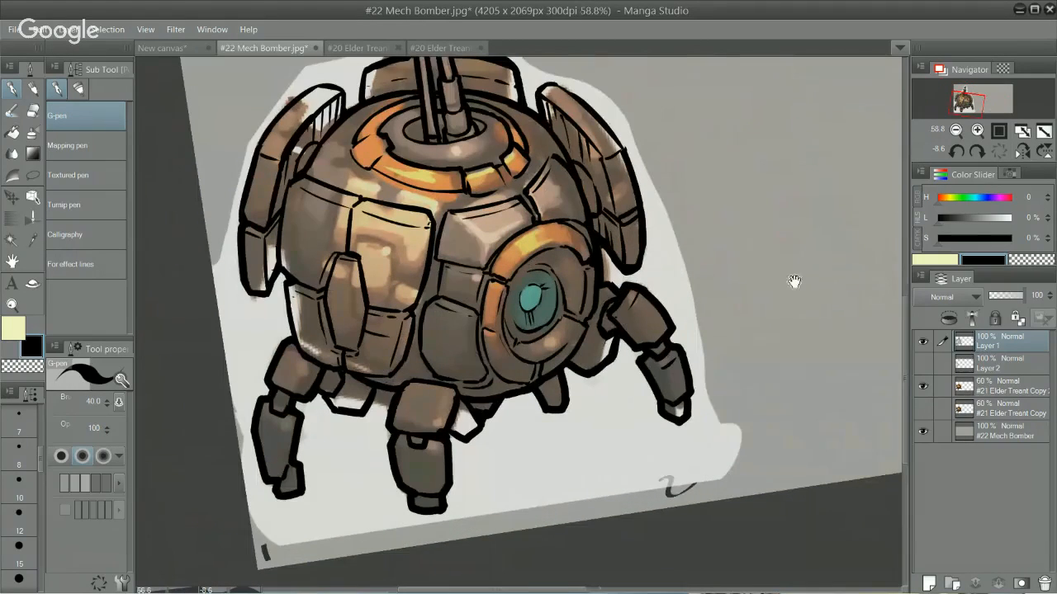
left_click(923, 388)
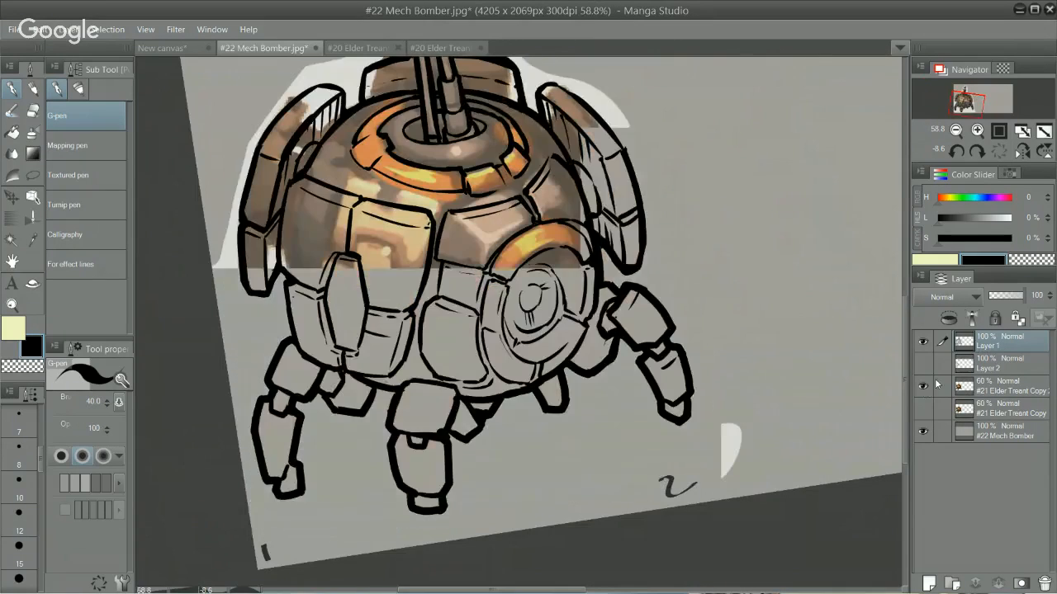
left_click(923, 342)
left_click(923, 341)
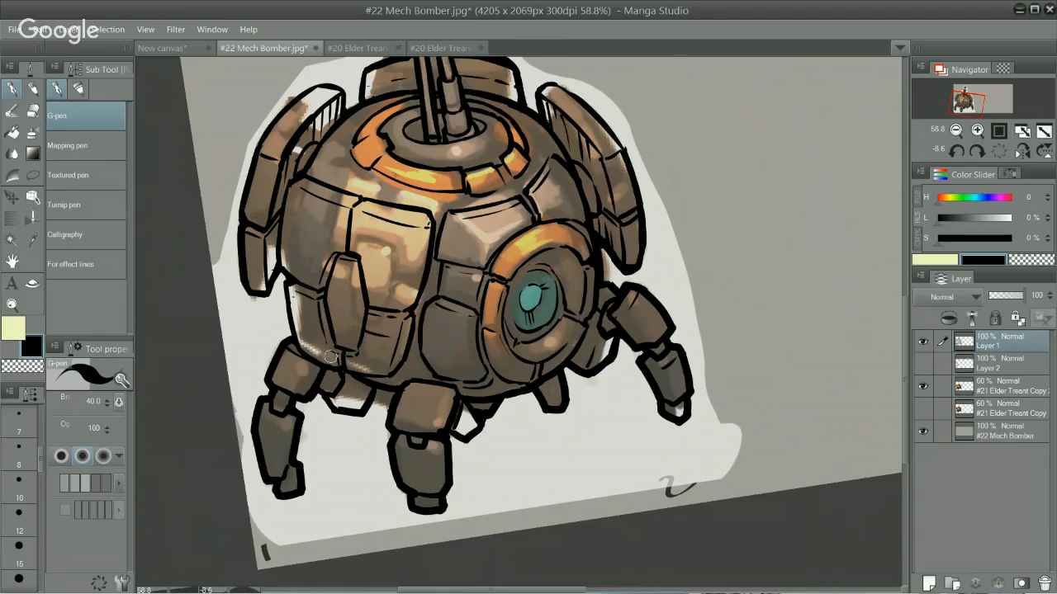
left_click(991, 391)
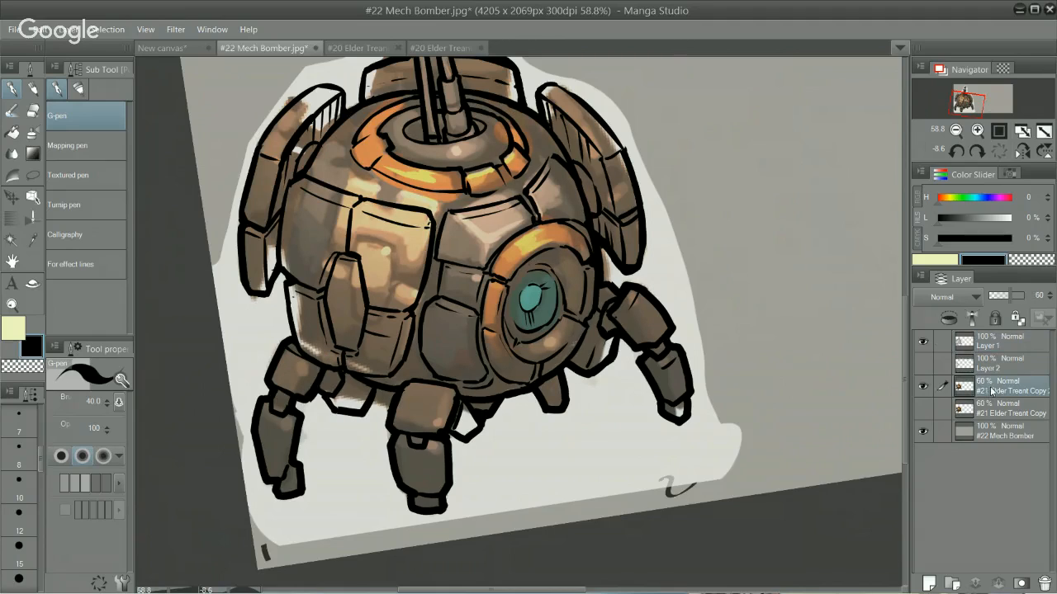
left_click(923, 386)
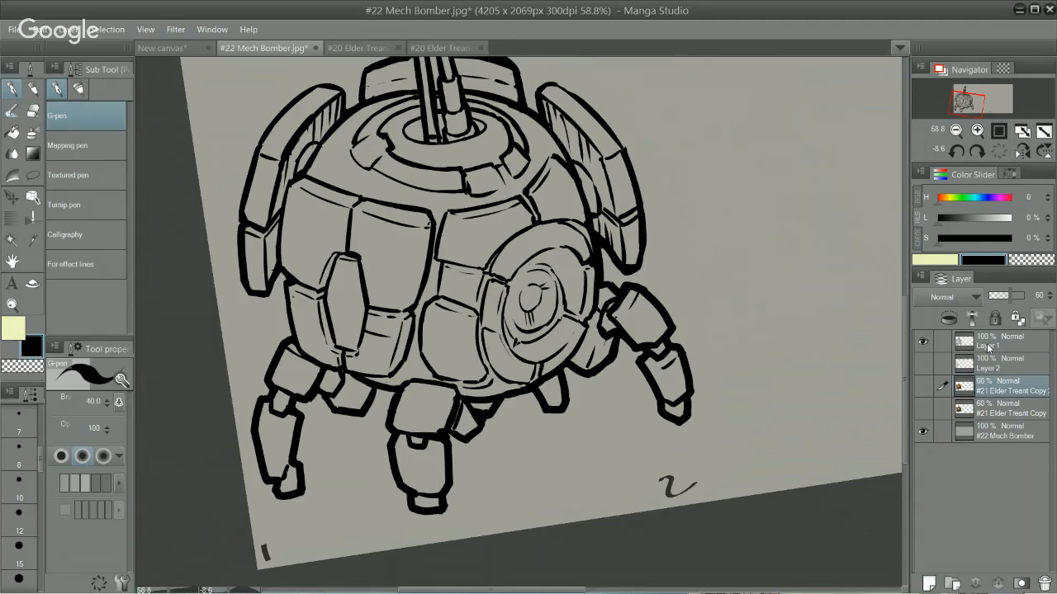
Step: Add a new raster layer and place it directly beneath the Layer 1 line art
left_click(995, 341)
left_click(928, 584)
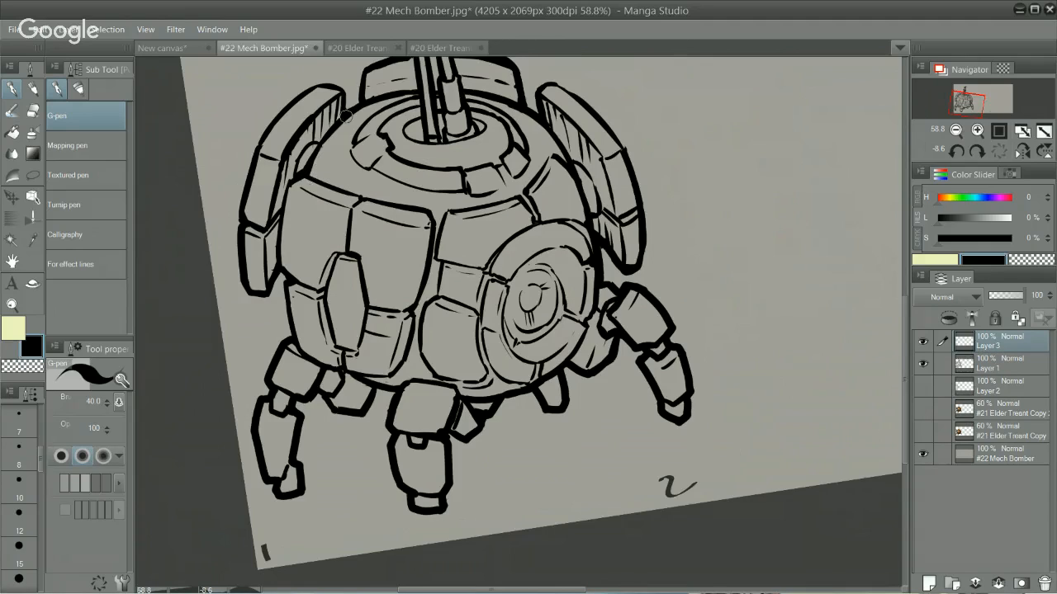
left_click(1000, 365)
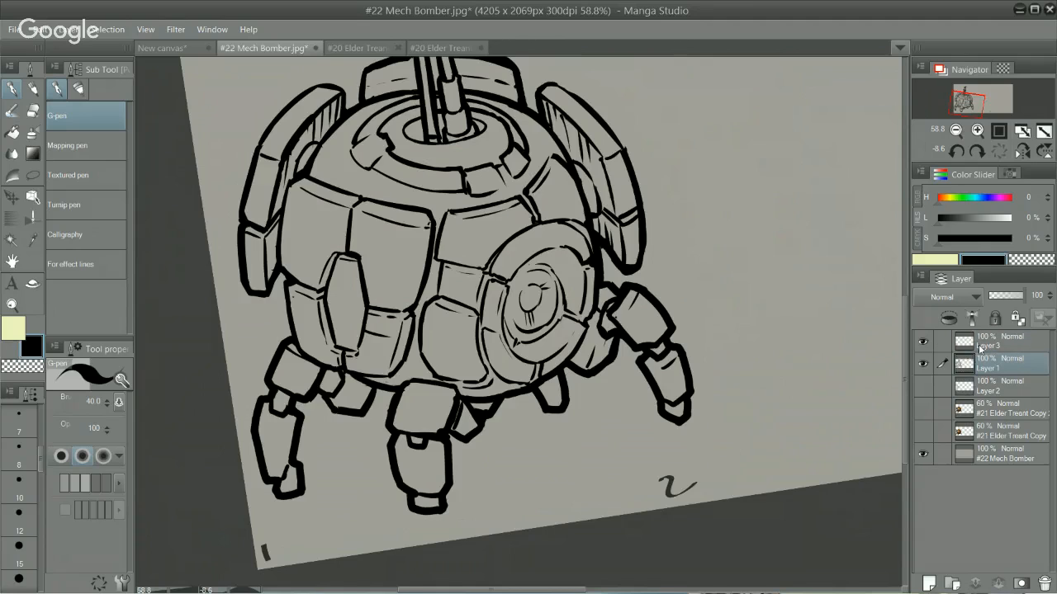
left_click_drag(980, 348, 993, 381)
left_click_drag(733, 350, 750, 444)
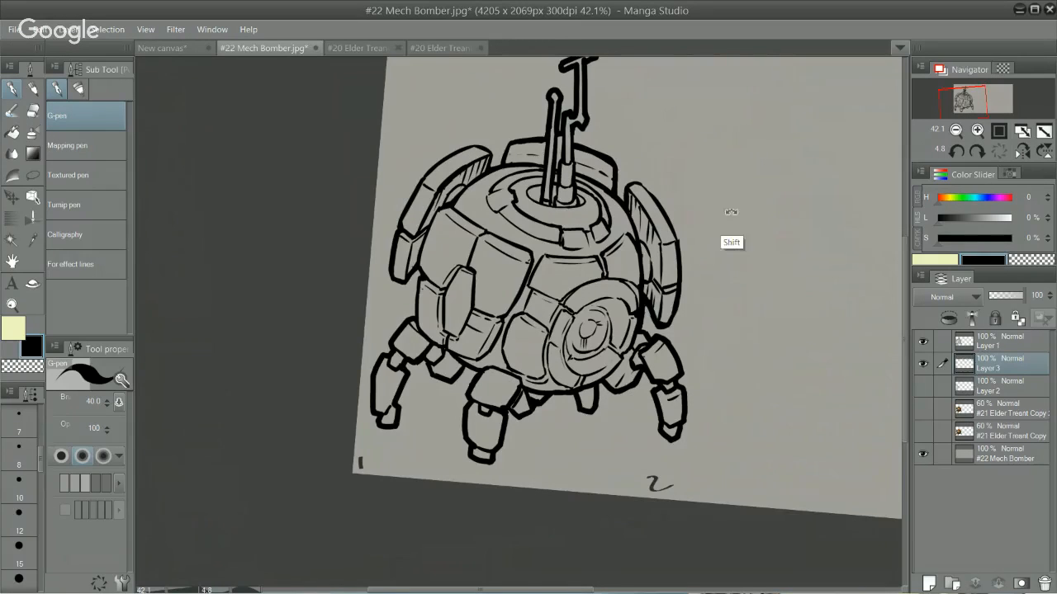
left_click_drag(706, 137, 500, 180)
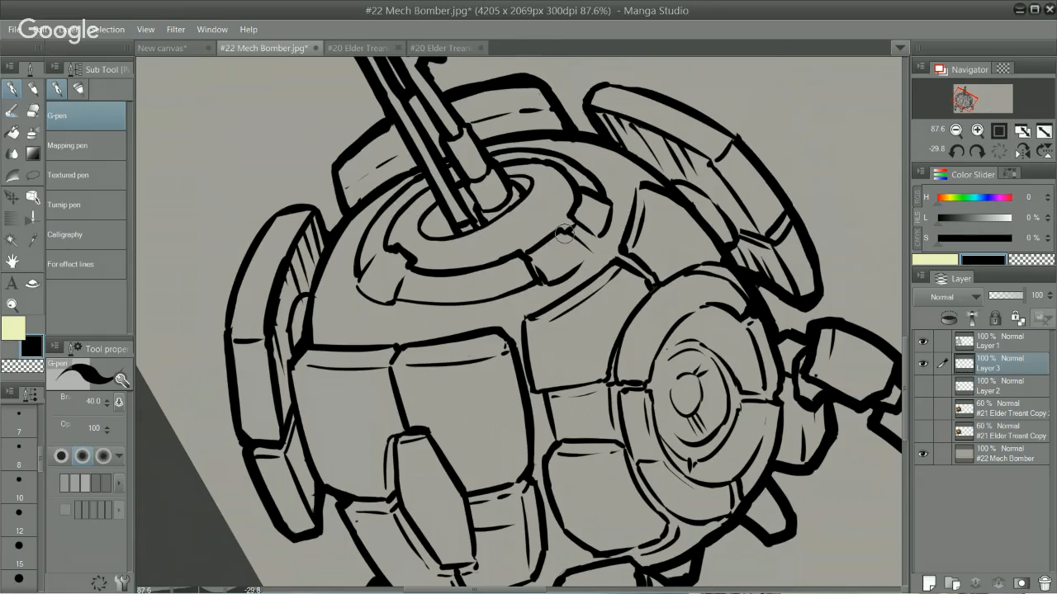
left_click_drag(563, 235, 591, 220)
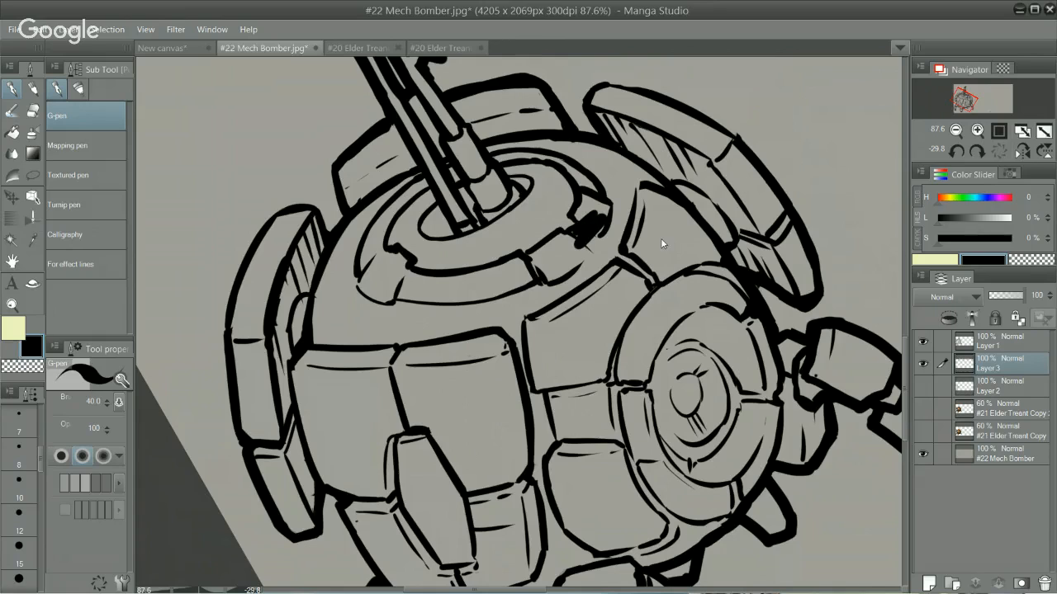
key("ctrl+z")
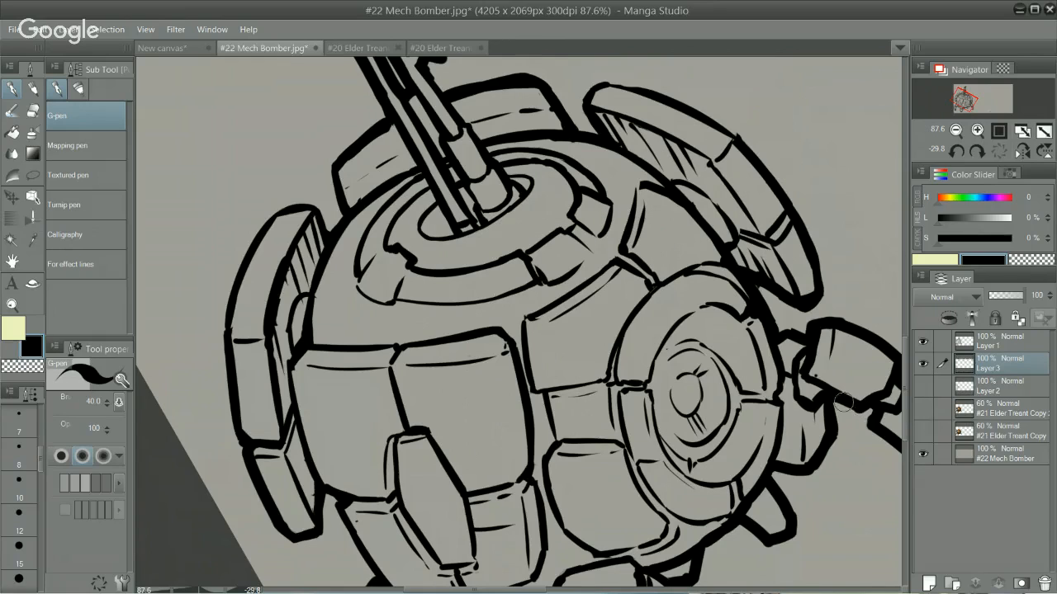
Step: Set the drawing colour to a neutral grey at 40% luminosity and the Mapping pen's brush size to 150
left_click(963, 221)
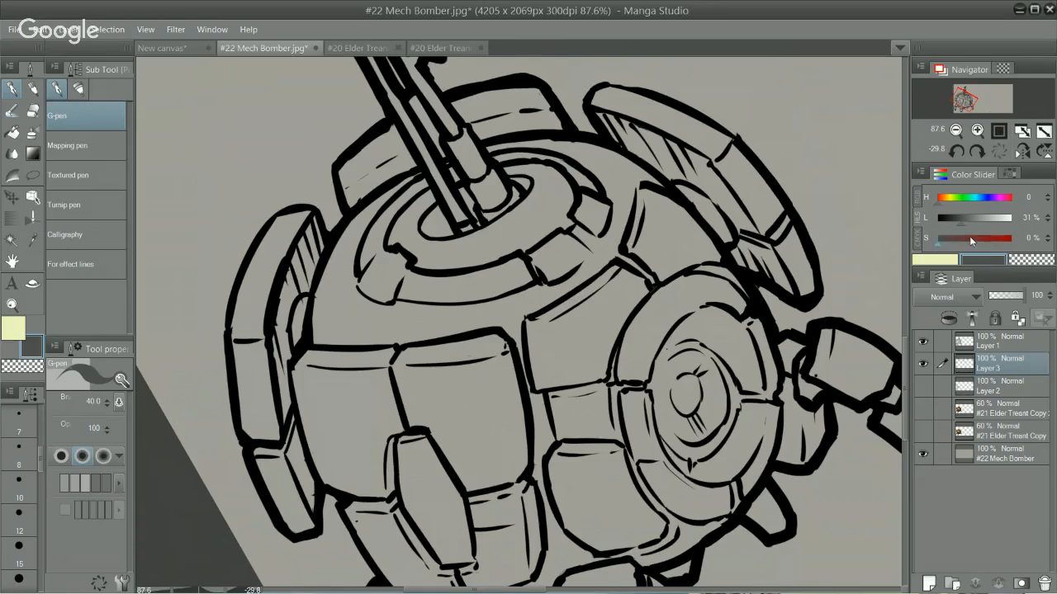
left_click(967, 220)
key("period")
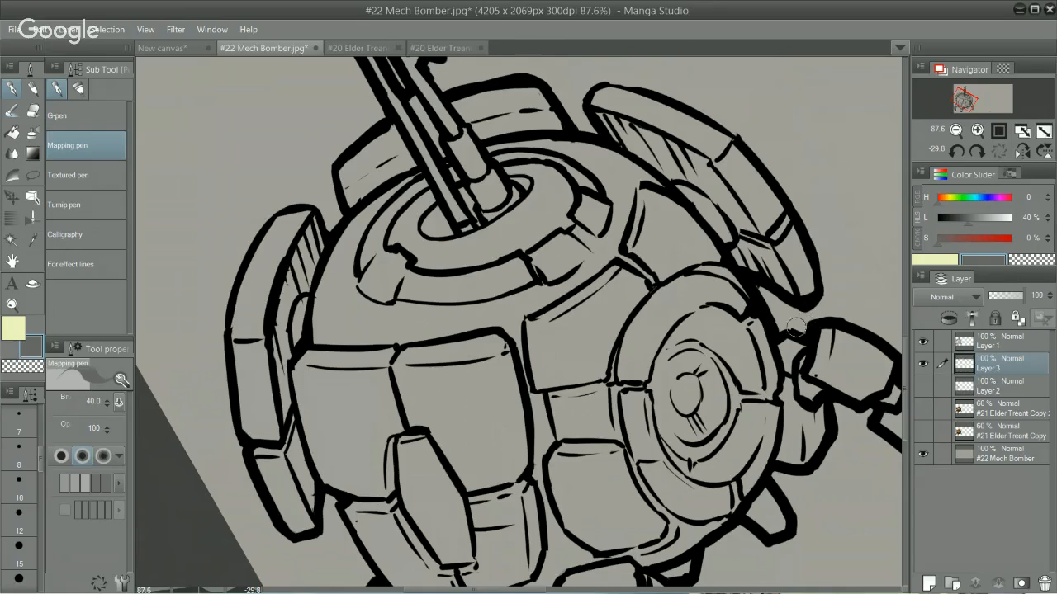
key("bracketright")
key("bracketright")
key("bracketright")
key("bracketright")
Step: Paint flat grey over the side and rear armor plates, the legs and the outer rim of the round body on Layer 3
key("space")
left_click_drag(639, 411, 649, 295)
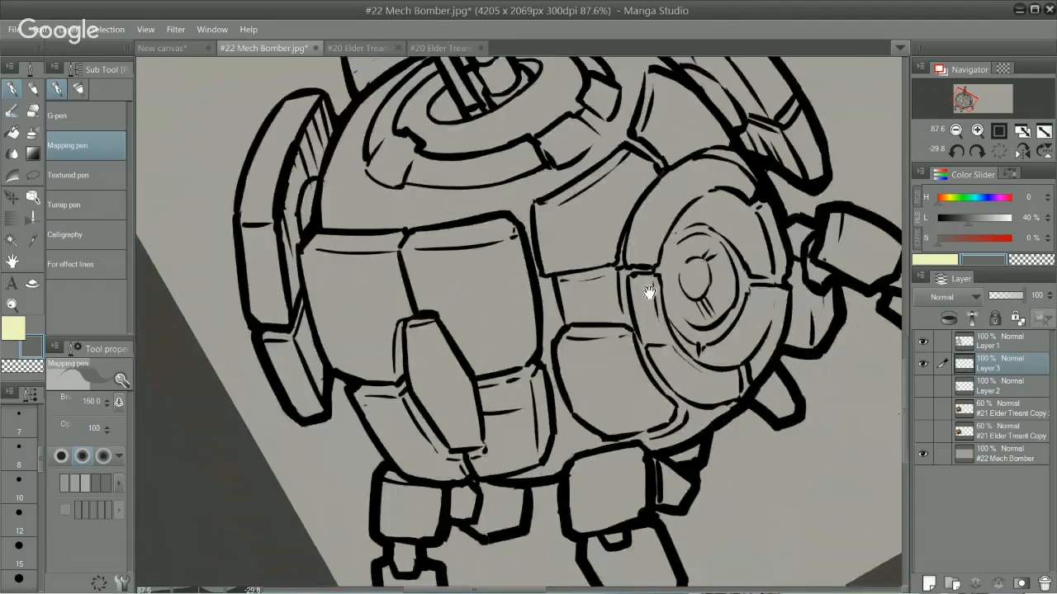
key("ctrl+space")
left_click_drag(652, 339, 528, 340)
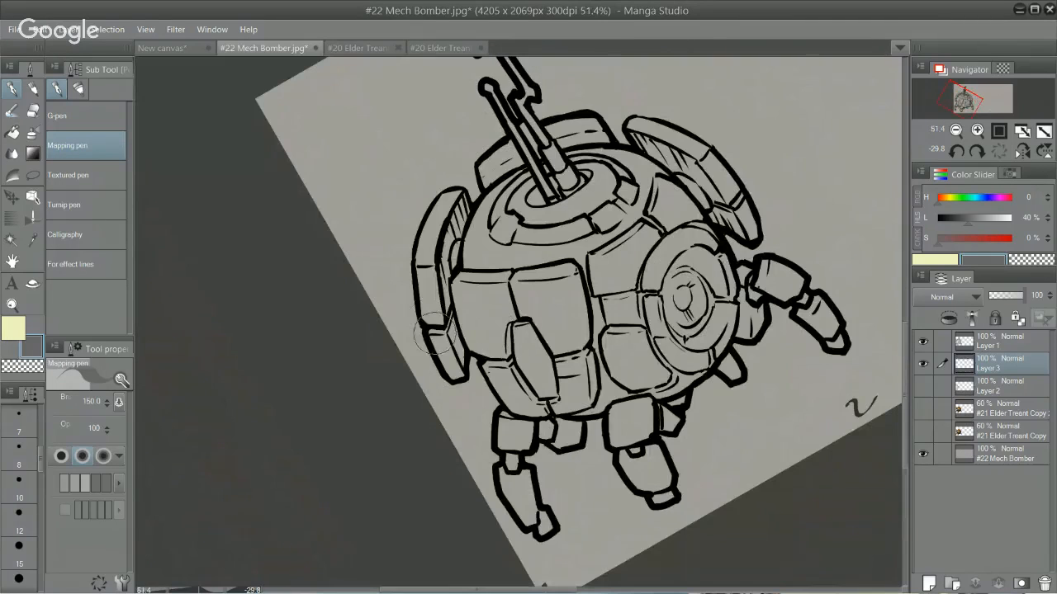
mouse_move(438, 334)
left_mouse_down()
mouse_move(421, 252)
mouse_move(439, 345)
mouse_move(427, 316)
mouse_move(428, 253)
mouse_move(424, 286)
mouse_move(423, 258)
mouse_move(419, 267)
mouse_move(456, 198)
left_mouse_up()
mouse_move(430, 255)
left_mouse_down()
mouse_move(452, 206)
mouse_move(431, 281)
mouse_move(455, 212)
mouse_move(445, 311)
mouse_move(461, 204)
mouse_move(445, 367)
mouse_move(443, 348)
mouse_move(460, 373)
mouse_move(458, 325)
mouse_move(502, 365)
mouse_move(488, 363)
mouse_move(514, 409)
mouse_move(521, 387)
mouse_move(540, 416)
mouse_move(501, 421)
mouse_move(498, 449)
mouse_move(509, 421)
mouse_move(512, 446)
mouse_move(521, 426)
mouse_move(513, 474)
mouse_move(513, 463)
mouse_move(503, 475)
mouse_move(530, 521)
mouse_move(524, 478)
mouse_move(545, 522)
left_mouse_up()
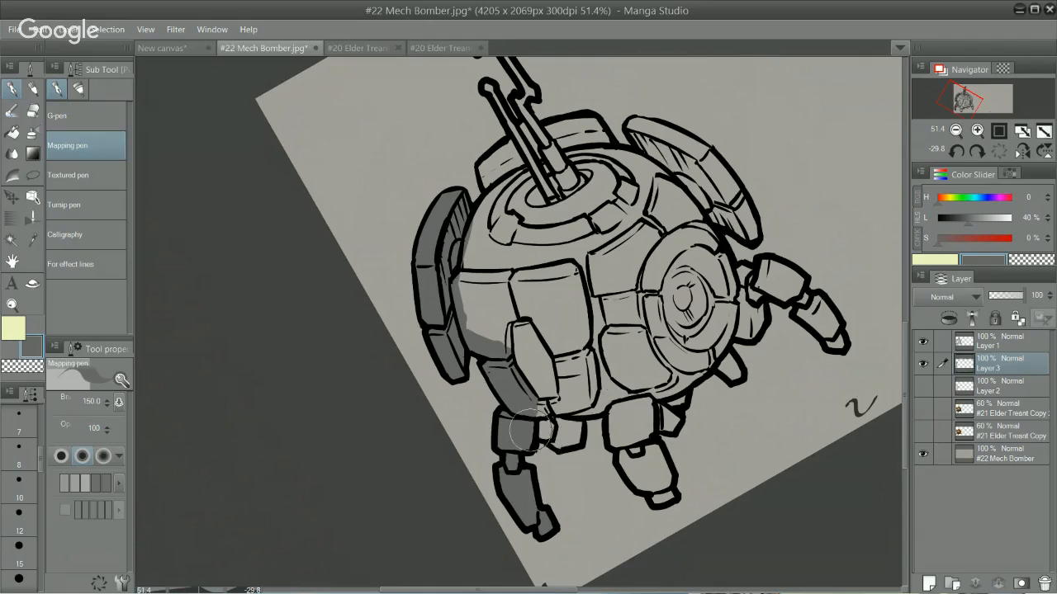
mouse_move(521, 429)
left_mouse_down()
mouse_move(570, 437)
mouse_move(575, 413)
mouse_move(563, 437)
mouse_move(560, 421)
mouse_move(594, 377)
mouse_move(543, 419)
mouse_move(625, 394)
mouse_move(612, 405)
mouse_move(617, 444)
mouse_move(623, 423)
mouse_move(622, 459)
mouse_move(662, 497)
mouse_move(651, 436)
mouse_move(664, 487)
mouse_move(657, 450)
mouse_move(658, 475)
mouse_move(626, 438)
mouse_move(622, 453)
mouse_move(631, 400)
mouse_move(643, 435)
mouse_move(658, 415)
mouse_move(648, 425)
mouse_move(665, 422)
mouse_move(654, 425)
mouse_move(658, 400)
mouse_move(669, 422)
mouse_move(672, 395)
mouse_move(650, 393)
mouse_move(725, 338)
mouse_move(699, 372)
mouse_move(729, 330)
mouse_move(718, 372)
mouse_move(716, 363)
mouse_move(734, 375)
mouse_move(733, 330)
mouse_move(750, 306)
mouse_move(747, 326)
mouse_move(755, 297)
mouse_move(793, 295)
mouse_move(789, 287)
mouse_move(834, 342)
mouse_move(818, 307)
mouse_move(836, 345)
mouse_move(776, 268)
mouse_move(764, 264)
mouse_move(780, 274)
mouse_move(739, 285)
mouse_move(743, 271)
mouse_move(747, 289)
mouse_move(698, 224)
mouse_move(701, 188)
mouse_move(706, 218)
mouse_move(726, 210)
mouse_move(754, 233)
mouse_move(725, 176)
left_mouse_up()
mouse_move(640, 140)
left_mouse_down()
mouse_move(657, 120)
mouse_move(634, 124)
mouse_move(710, 154)
mouse_move(653, 146)
mouse_move(638, 148)
mouse_move(644, 161)
mouse_move(629, 151)
mouse_move(649, 161)
mouse_move(613, 152)
left_mouse_up()
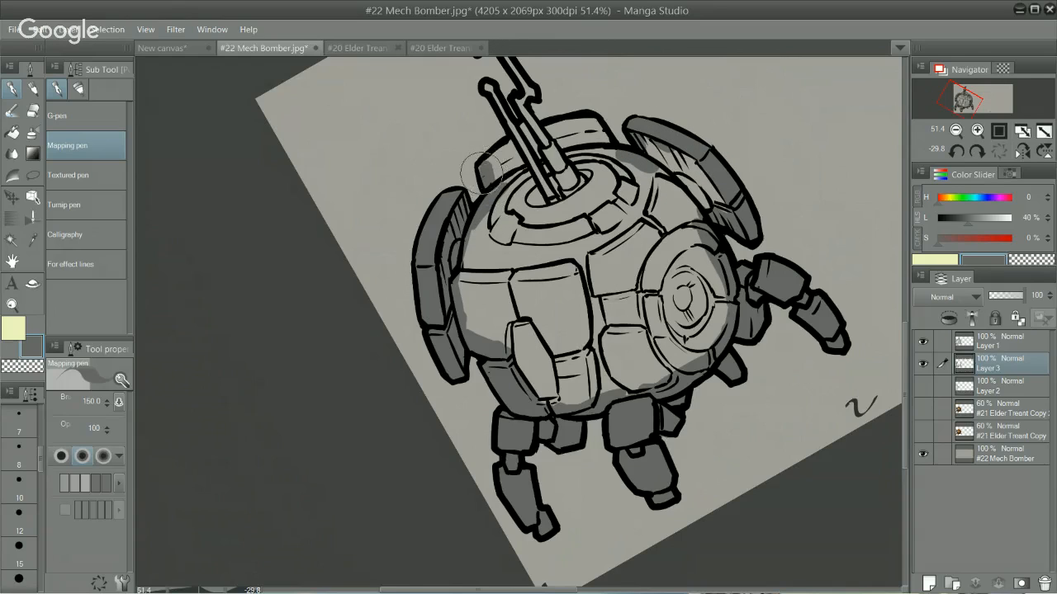
mouse_move(545, 128)
left_mouse_down()
mouse_move(494, 157)
mouse_move(501, 165)
mouse_move(559, 128)
mouse_move(500, 168)
mouse_move(539, 132)
mouse_move(577, 123)
mouse_move(552, 123)
mouse_move(588, 132)
left_mouse_up()
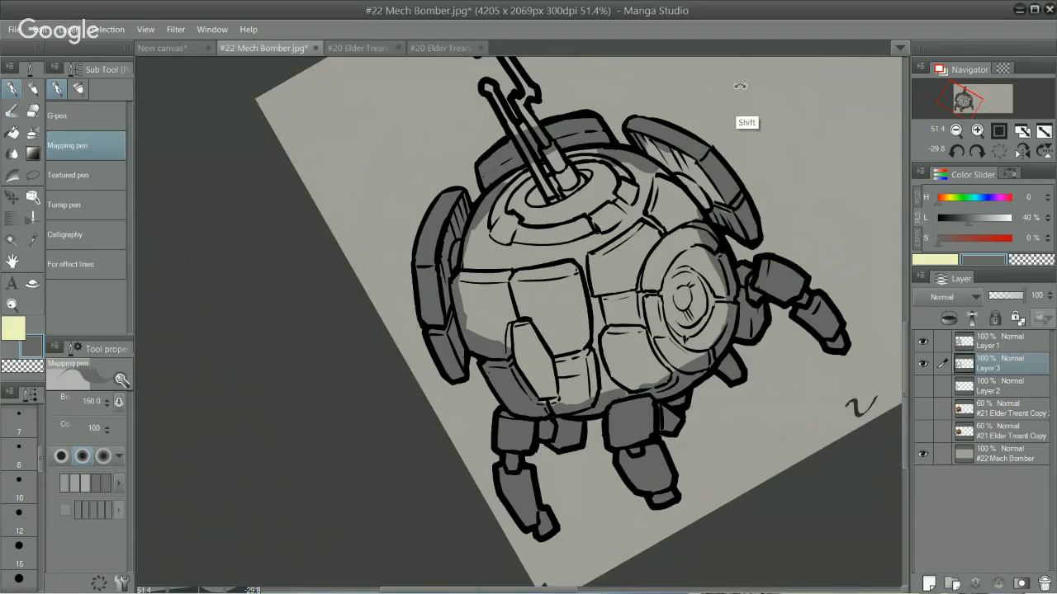
Step: Fill the gun barrels and the T-shaped mast above the body with the same flat grey
left_click_drag(745, 113, 799, 156)
left_click_drag(687, 291, 712, 401)
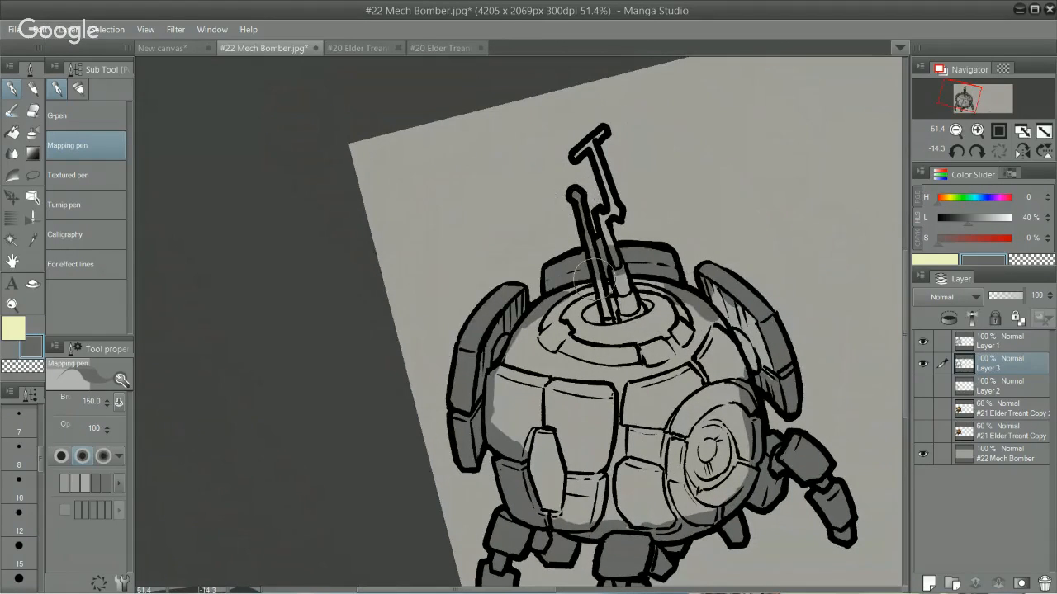
left_click_drag(602, 257, 613, 262)
left_click_drag(606, 218, 617, 214)
left_click_drag(593, 145, 616, 212)
left_click_drag(578, 153, 593, 138)
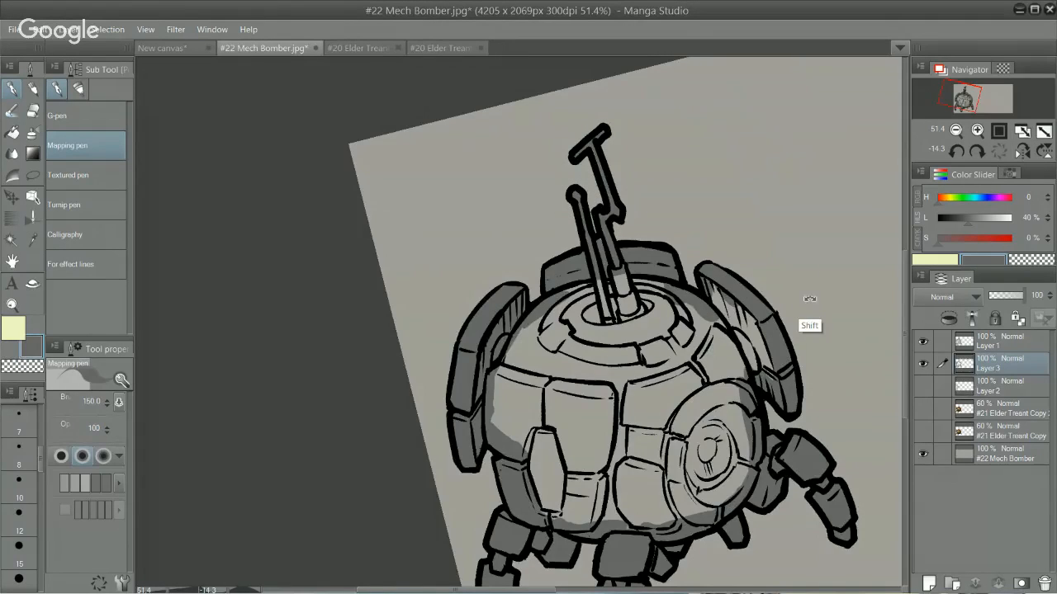
Step: Fill the remaining body panels, top rings and eye area with flat grey to complete the mech's base tone
left_click_drag(809, 297, 631, 326)
mouse_move(539, 378)
left_mouse_down()
mouse_move(532, 256)
mouse_move(582, 415)
mouse_move(710, 404)
mouse_move(750, 384)
mouse_move(772, 305)
mouse_move(776, 347)
mouse_move(747, 264)
mouse_move(724, 400)
mouse_move(739, 273)
mouse_move(714, 371)
mouse_move(652, 425)
mouse_move(592, 405)
mouse_move(718, 363)
mouse_move(607, 363)
mouse_move(726, 334)
mouse_move(578, 318)
mouse_move(719, 310)
mouse_move(581, 312)
mouse_move(710, 295)
mouse_move(566, 284)
mouse_move(722, 264)
mouse_move(741, 239)
mouse_move(735, 264)
mouse_move(776, 223)
mouse_move(772, 207)
mouse_move(730, 194)
mouse_move(752, 239)
mouse_move(697, 181)
mouse_move(723, 229)
mouse_move(681, 273)
mouse_move(705, 207)
mouse_move(652, 289)
mouse_move(620, 291)
mouse_move(660, 217)
mouse_move(582, 277)
mouse_move(571, 262)
mouse_move(623, 205)
mouse_move(555, 240)
mouse_move(611, 206)
mouse_move(683, 198)
left_mouse_up()
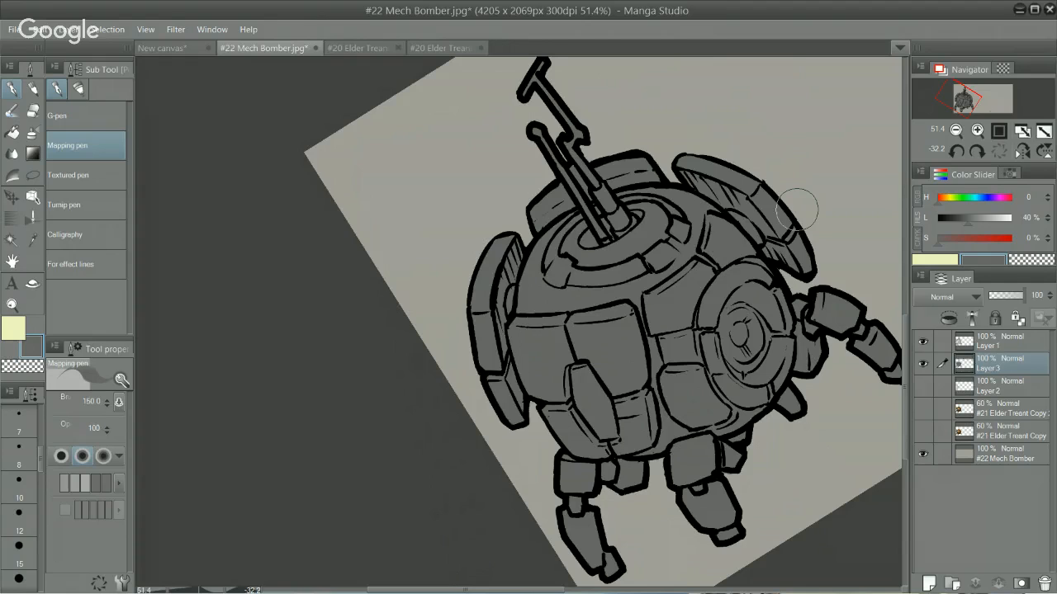
key("shift+space")
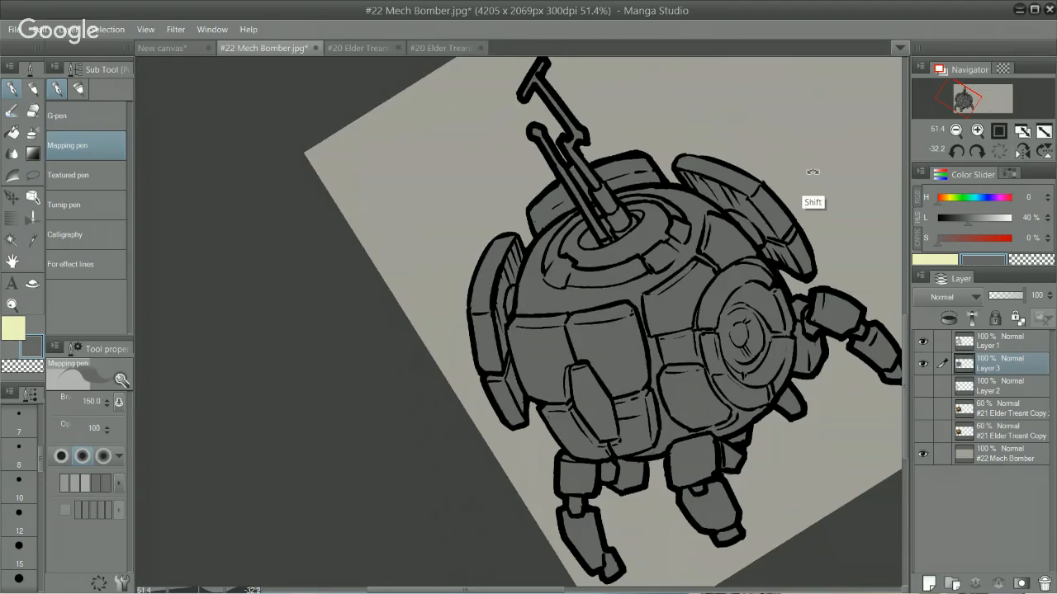
left_click_drag(812, 172, 686, 315)
Step: Add a new raster layer directly above the grey base layer, Layer 3
scroll(686, 314, "down", 2)
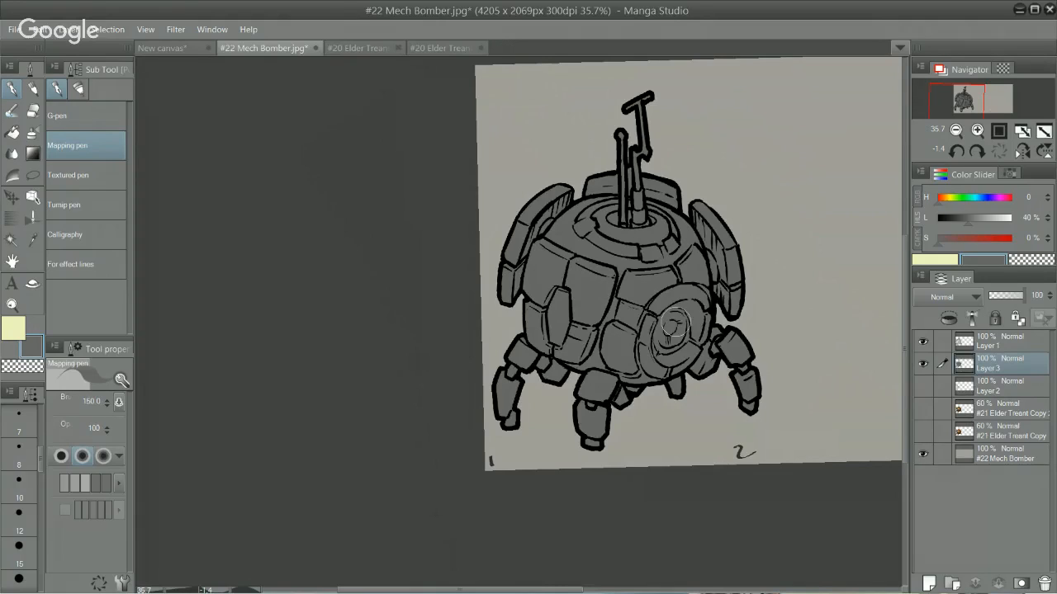
left_click(931, 583)
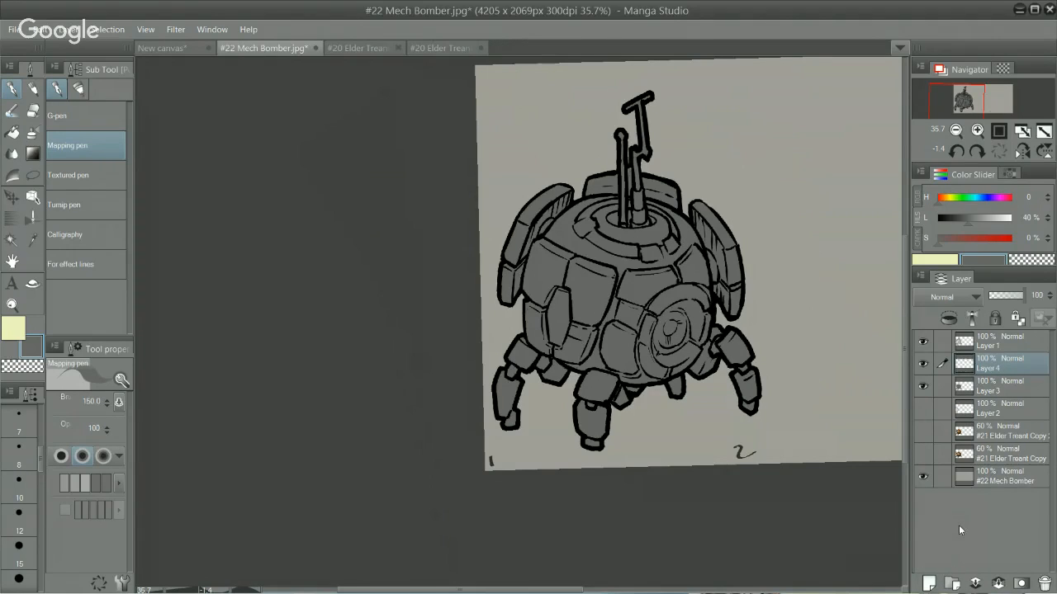
scroll(693, 264, "up", 1)
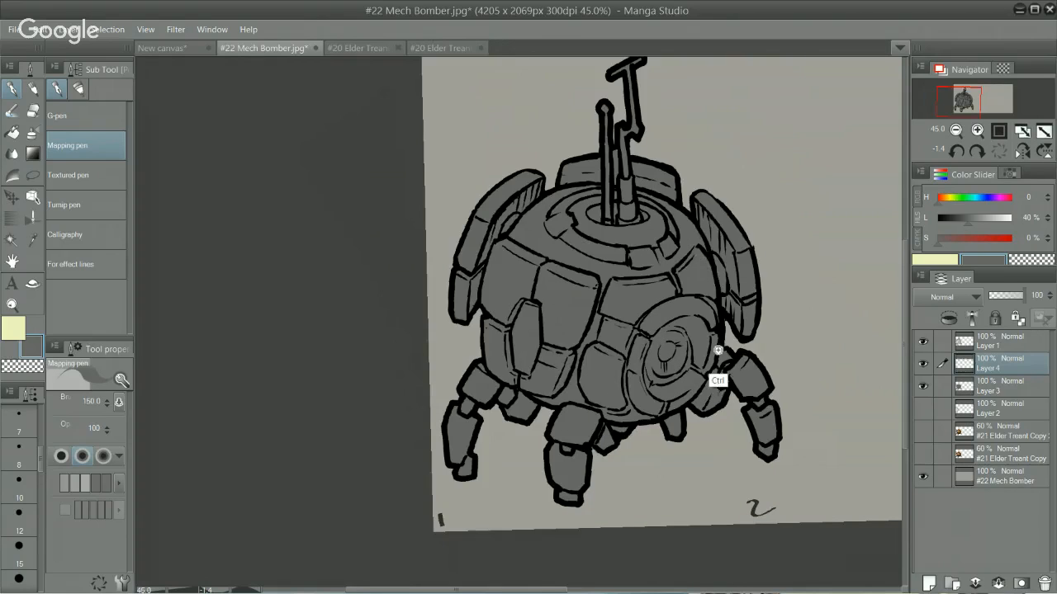
scroll(717, 351, "up", 1)
Step: Check the Layer 3 base fill by toggling its visibility, and lighten the drawing colour to 66% luminosity with Layer 4 active
left_click(999, 151)
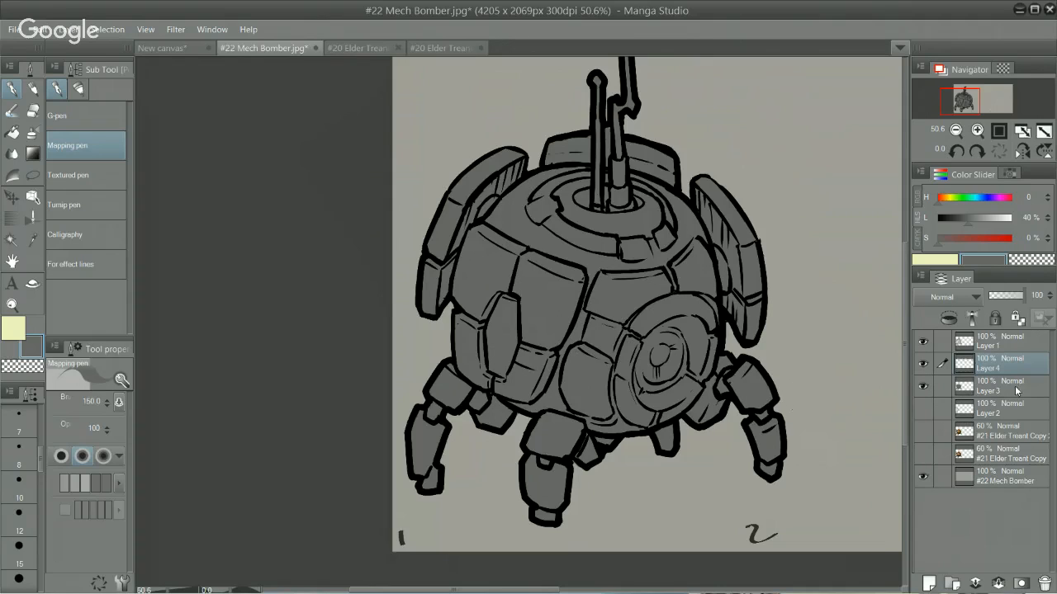
left_click(922, 386)
left_click(922, 386)
left_click(988, 219)
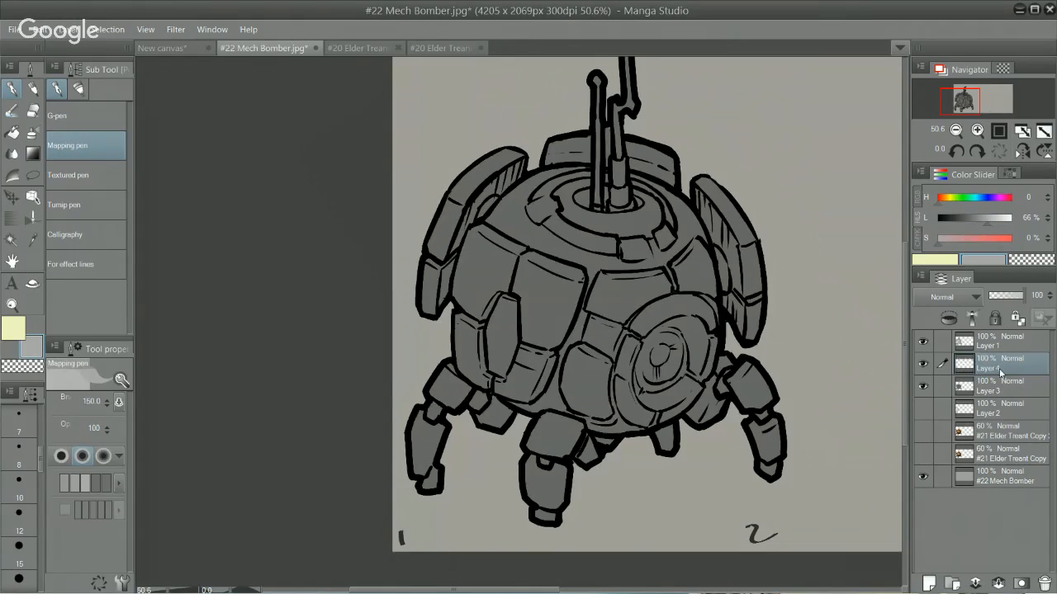
Step: Try the Color dodge blending mode on the empty Layer 4 and return it to Normal
left_click(945, 296)
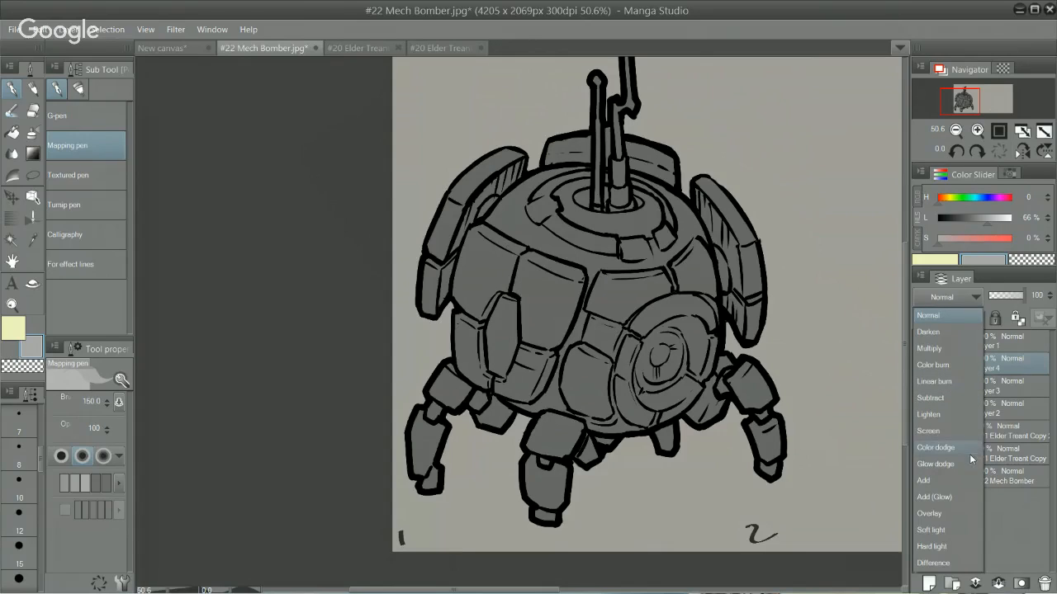
left_click(970, 452)
left_click(954, 297)
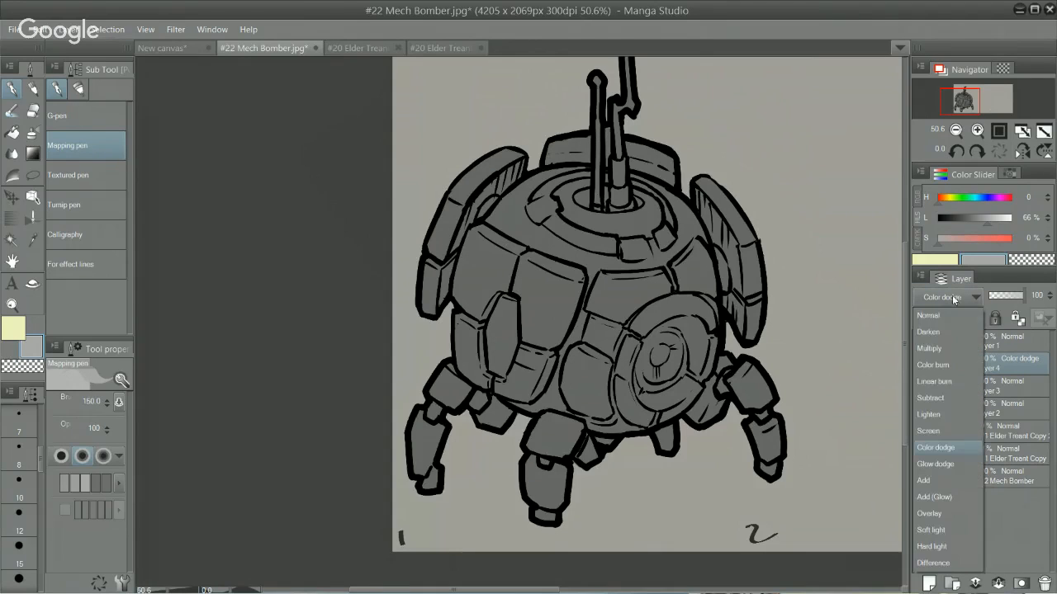
left_click(957, 448)
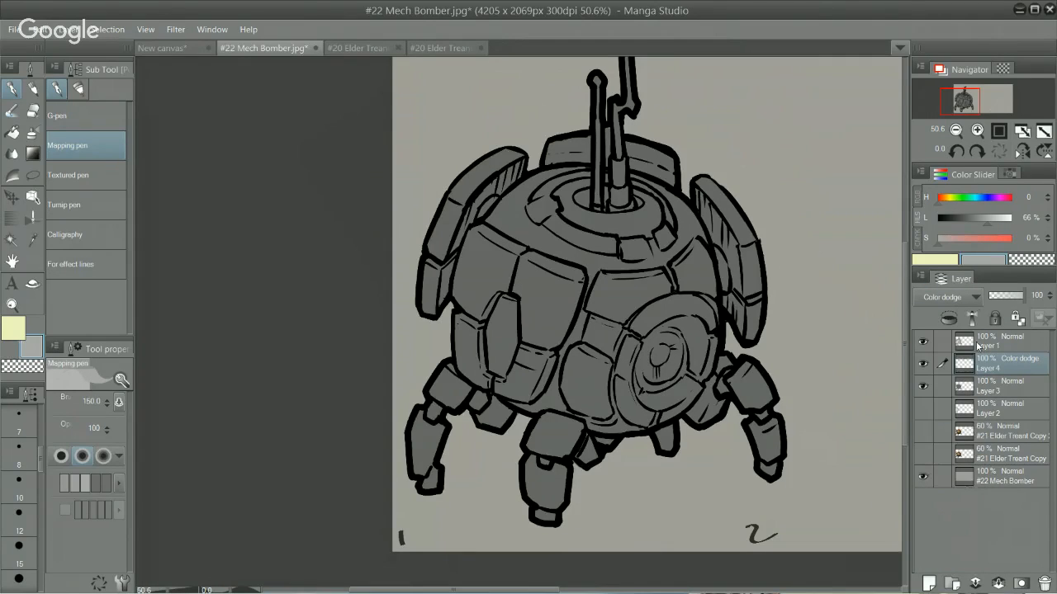
left_click(957, 298)
left_click(956, 299)
left_click(956, 300)
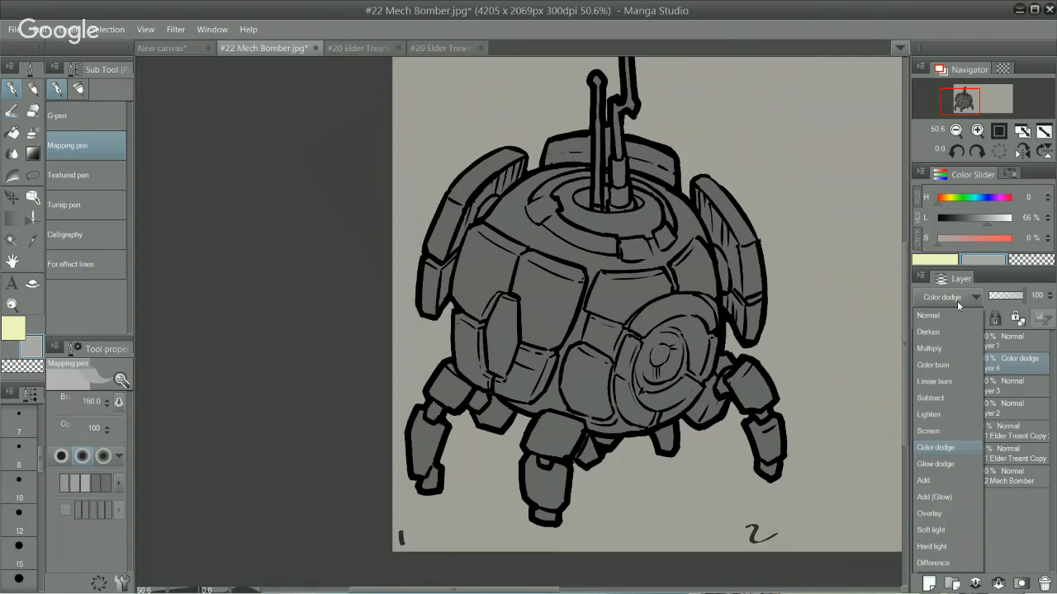
left_click(949, 316)
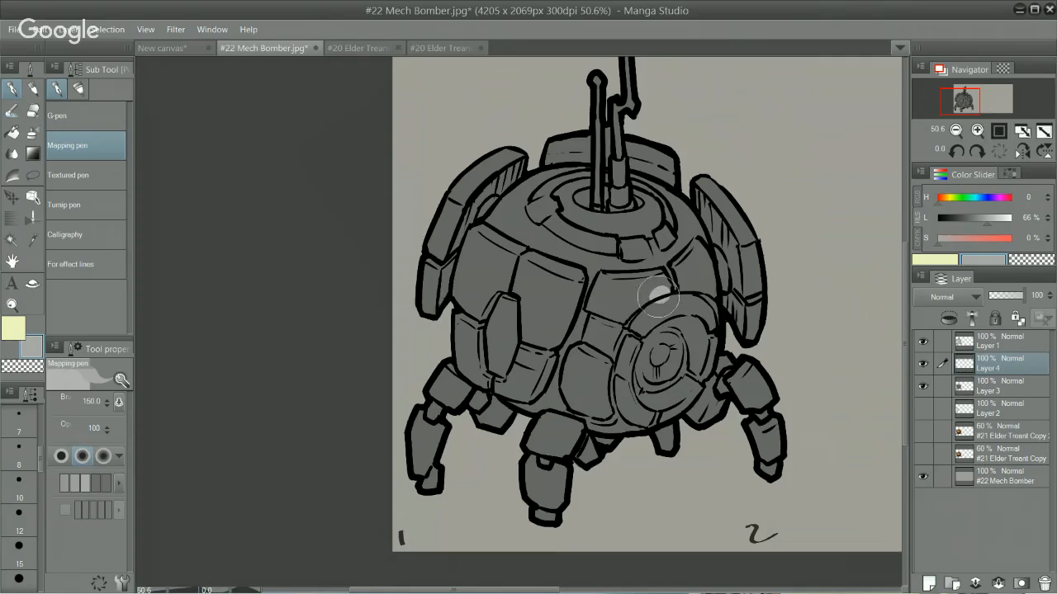
Step: Paint a trial highlight on the upper eye ring in 46% luminosity grey and compare it by toggling Layer 4's visibility
left_click_drag(797, 224, 726, 154)
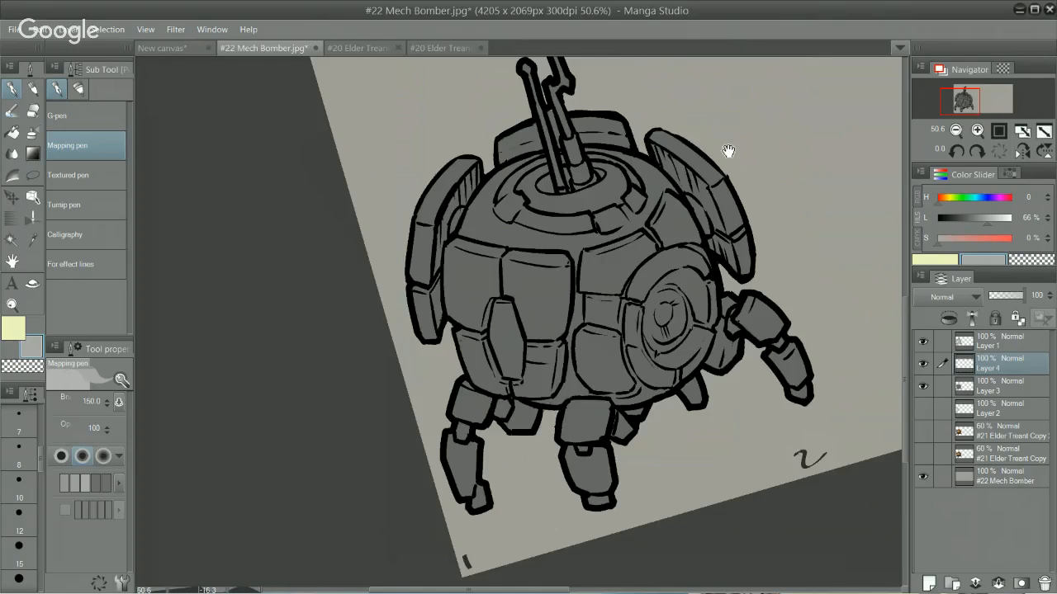
mouse_move(668, 306)
left_mouse_down()
mouse_move(712, 363)
mouse_move(686, 391)
left_mouse_up()
left_click_drag(661, 353, 664, 349)
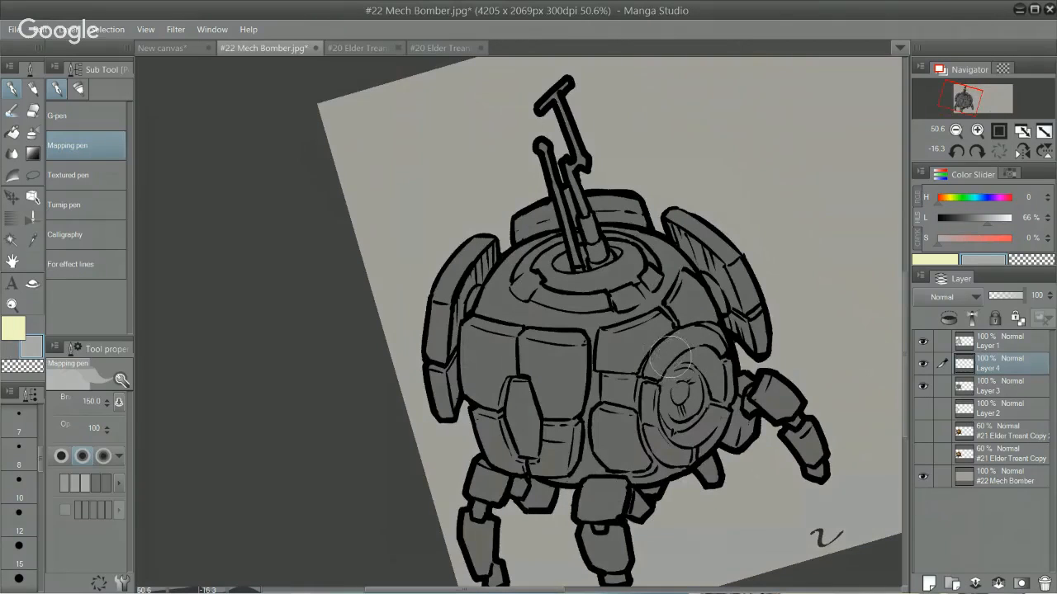
left_click(964, 219)
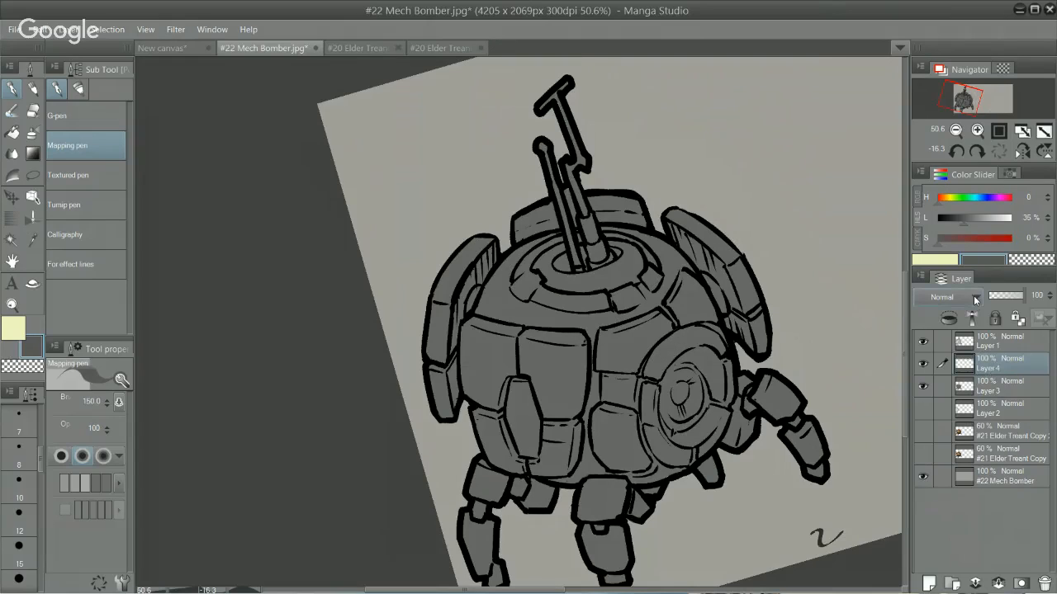
left_click(972, 218)
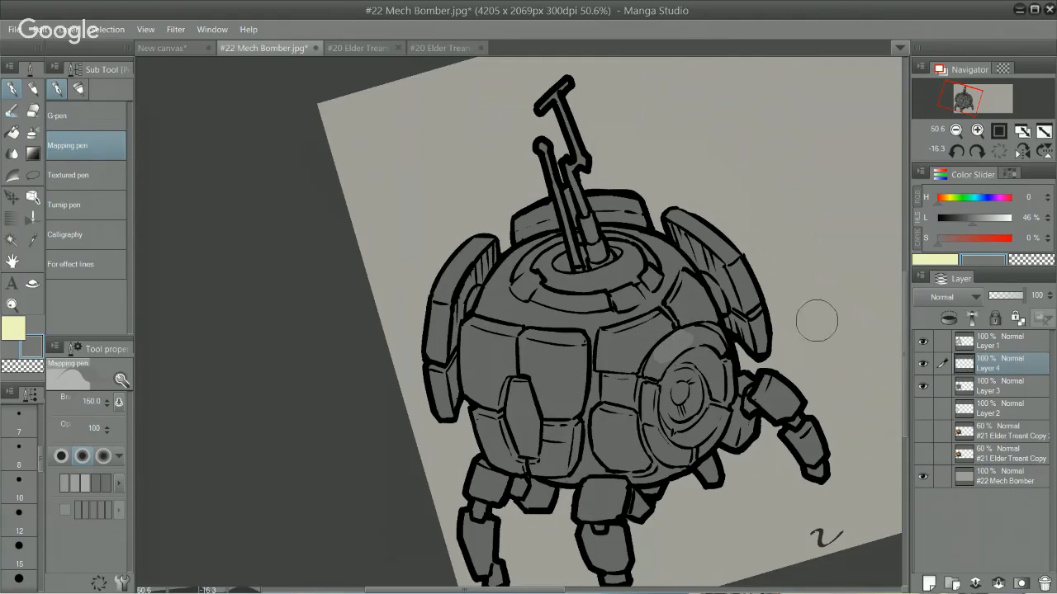
left_click(967, 220)
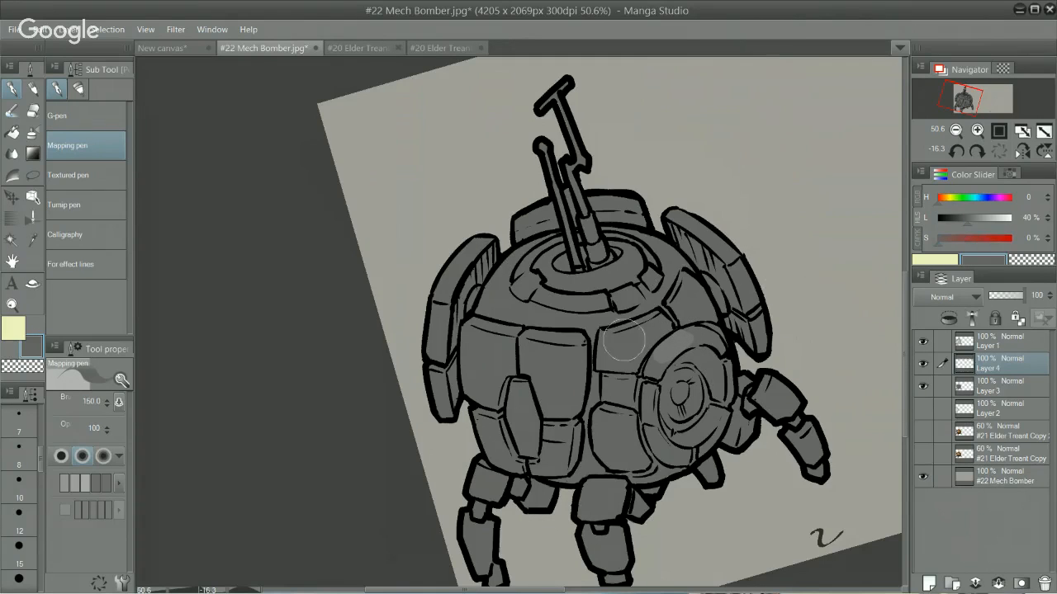
left_click_drag(779, 182, 700, 169)
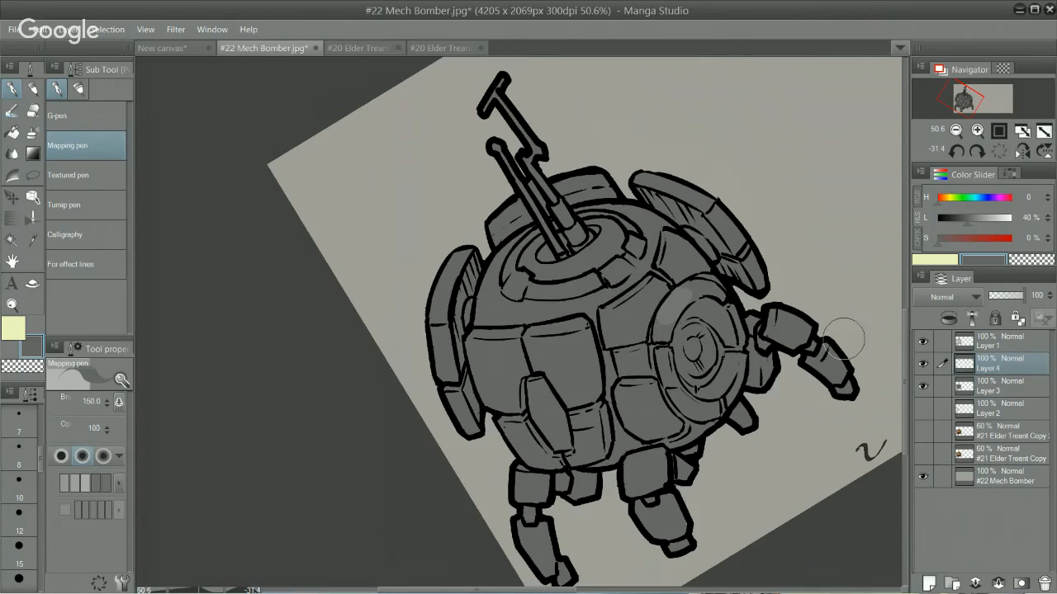
left_click(923, 364)
left_click(923, 364)
Step: Switch to the Dense watercolor brush and set Layer 4's blending mode to Color dodge
key("p")
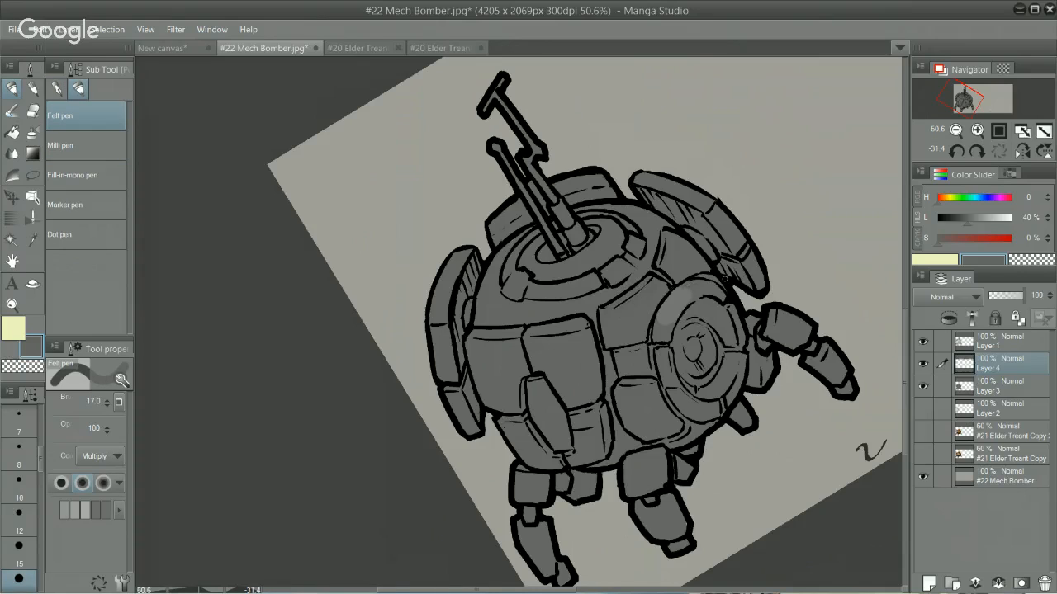
left_click(678, 330, "alt")
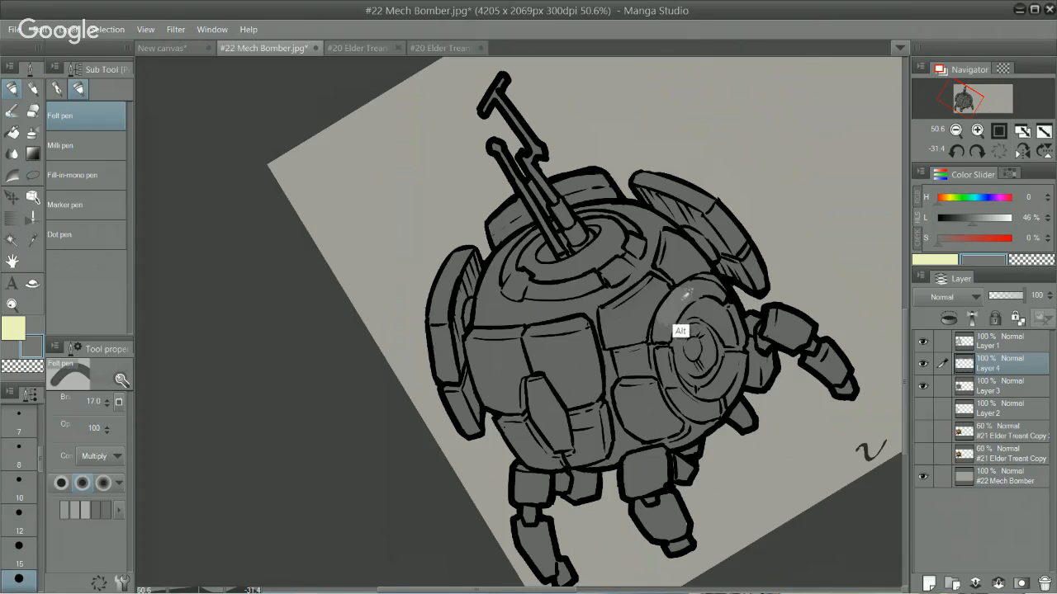
left_click(631, 305, "alt")
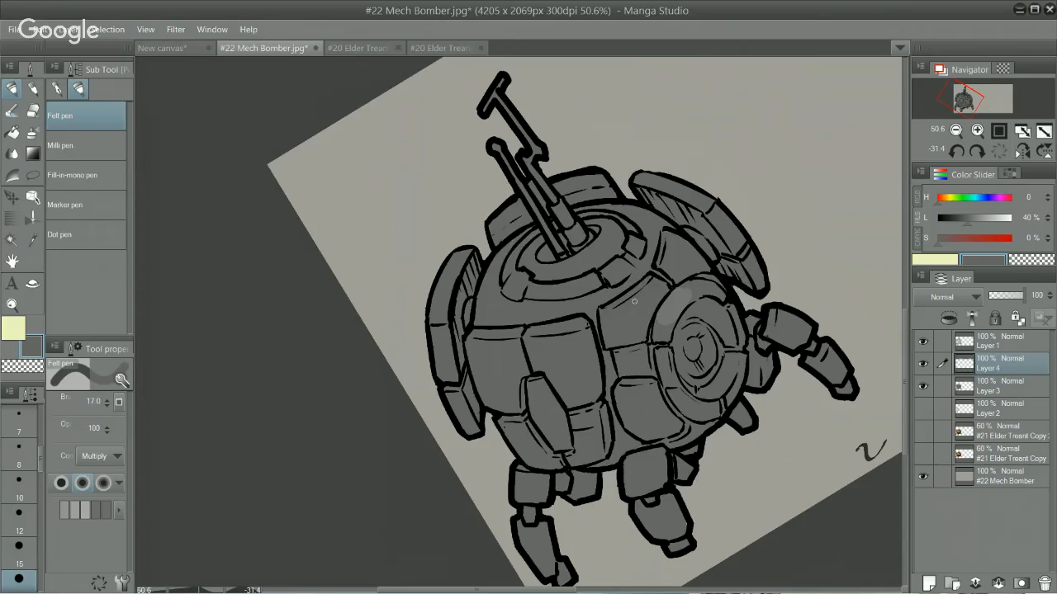
key("b")
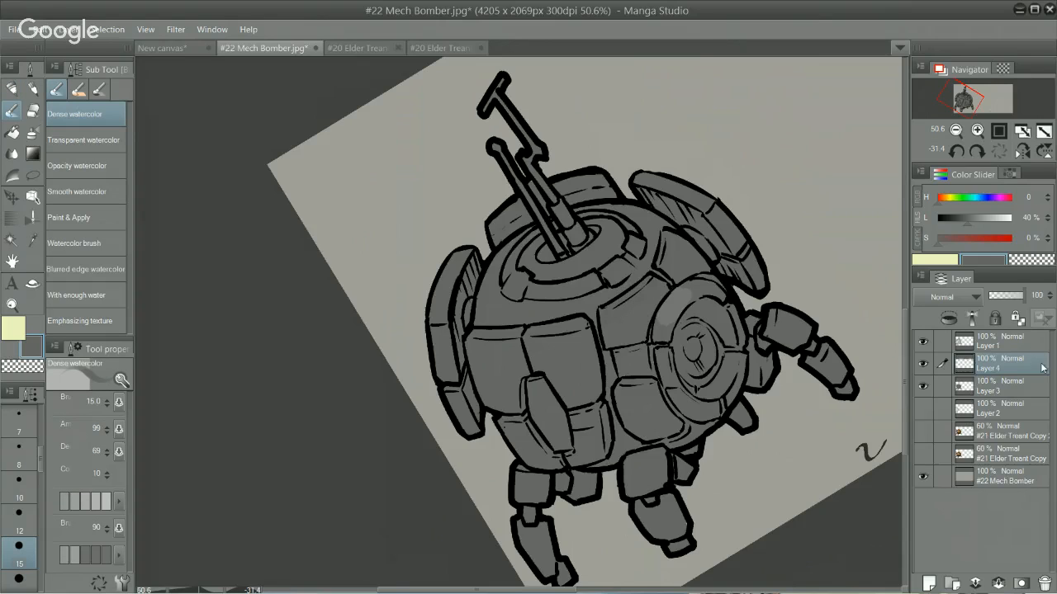
left_click(945, 297)
left_click(966, 448)
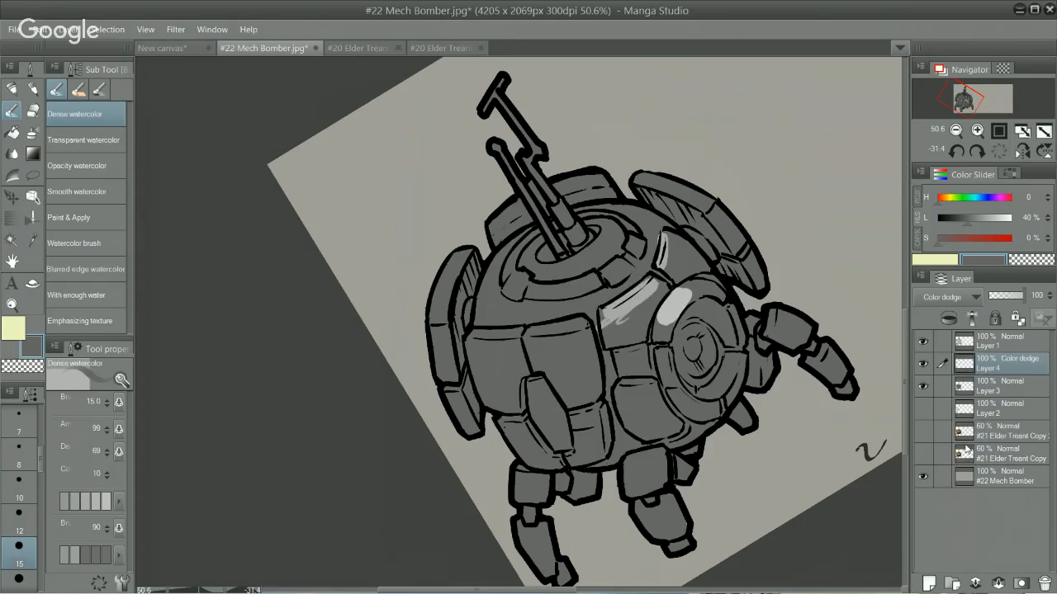
Step: Test Dense watercolor highlights on the eye ring with a size 170 brush, using greys of 46% and 21% luminosity
left_click(672, 333, "alt")
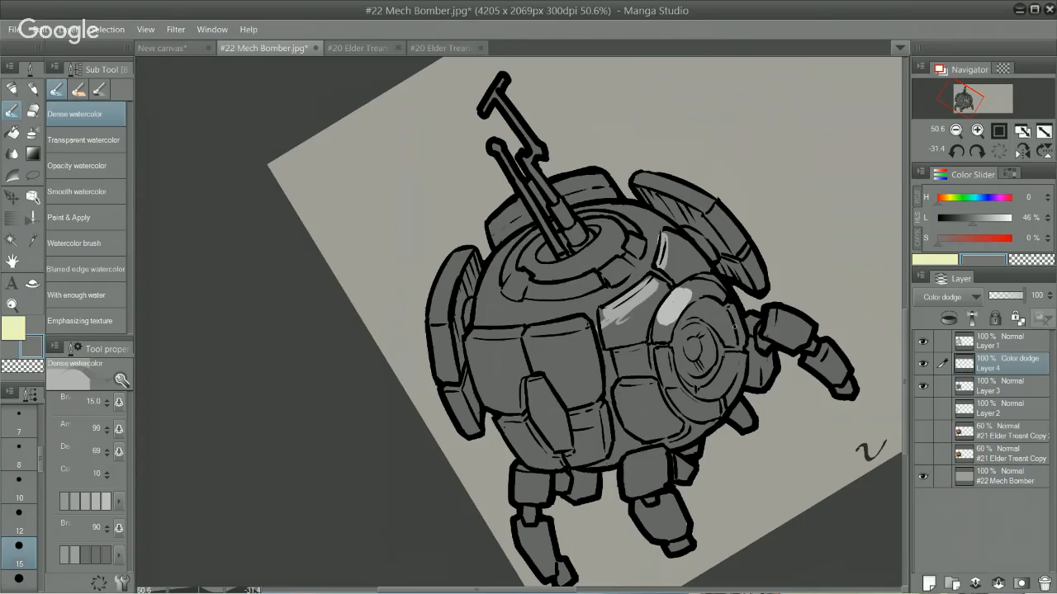
key("]")
key("]")
key("]")
key("]")
key("]")
key("]")
key("]")
key("]")
key("]")
key("]")
key("]")
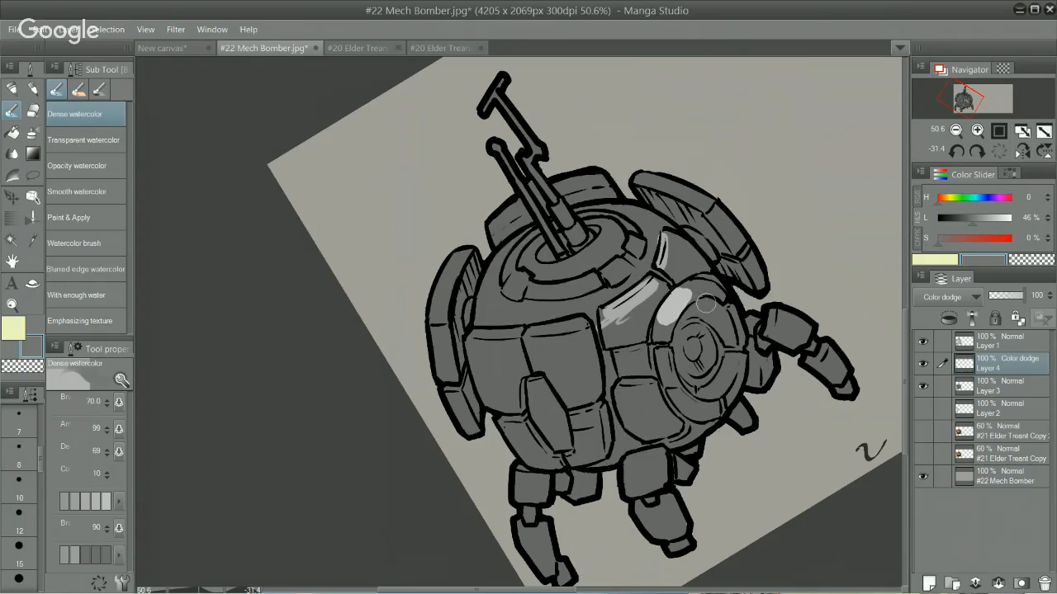
key("]")
key("]")
mouse_move(665, 306)
left_mouse_down()
mouse_move(665, 317)
mouse_move(707, 279)
left_mouse_up()
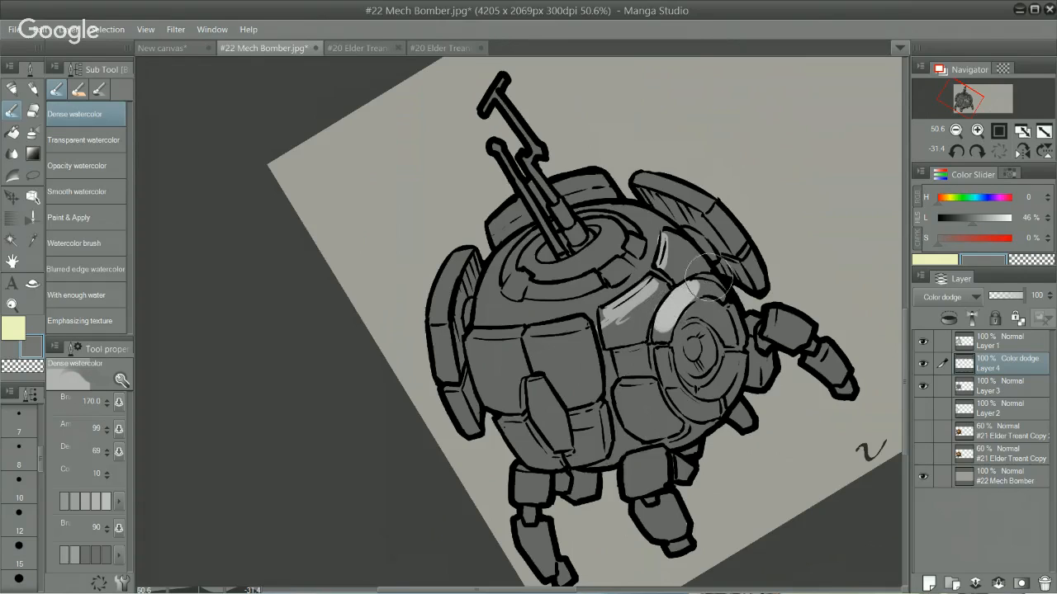
left_click(954, 219)
left_click_drag(656, 327, 690, 288)
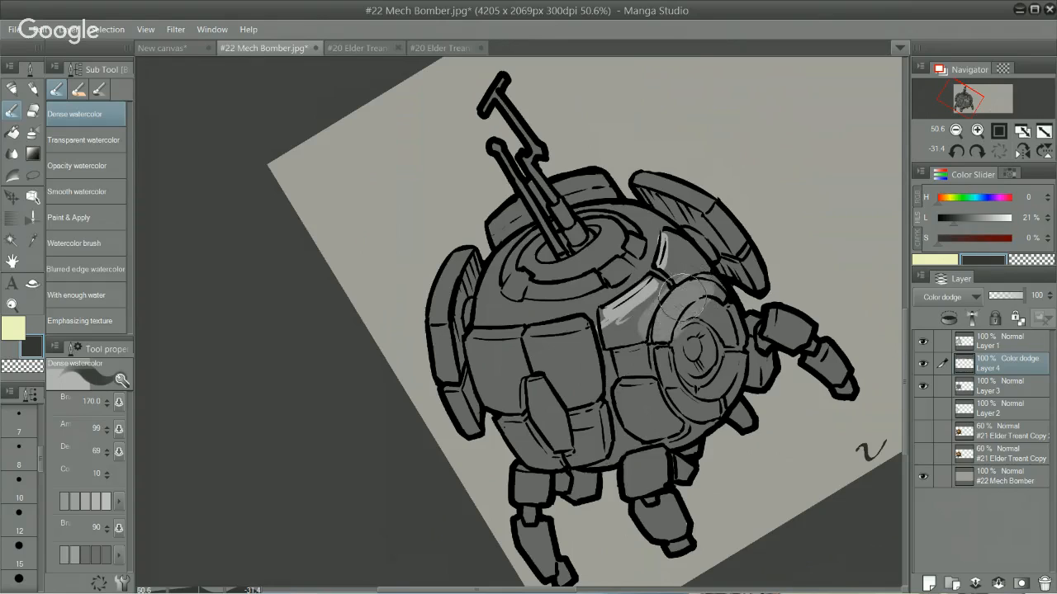
Step: Erase the trial highlights from the eye ring and nearby body panels with the transparent colour
mouse_move(630, 308)
left_mouse_down()
mouse_move(686, 293)
mouse_move(661, 325)
mouse_move(611, 285)
left_mouse_up()
key("c")
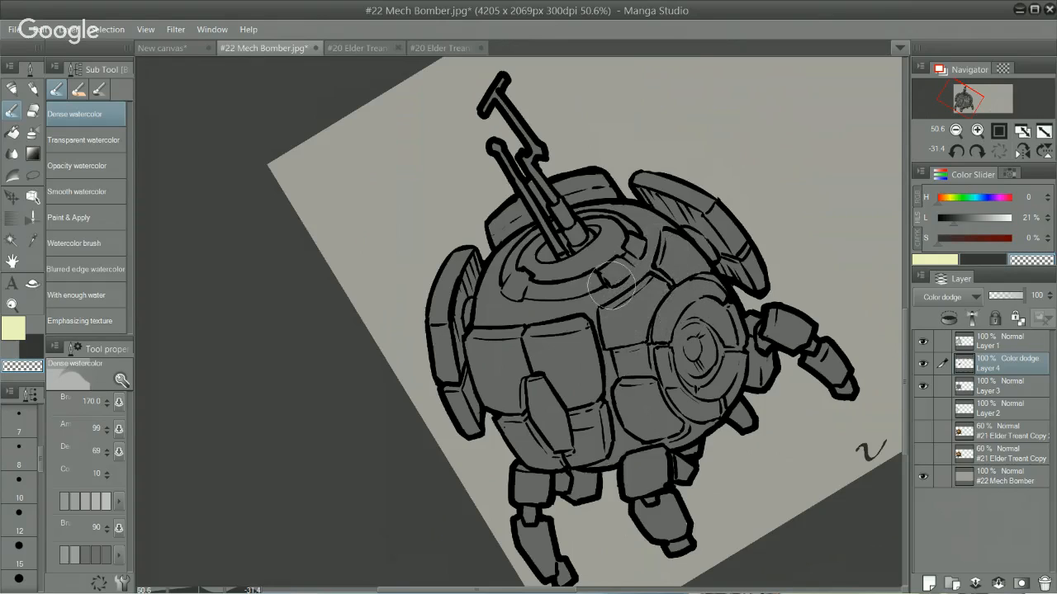
left_click_drag(680, 298, 662, 318)
Step: Highlight the upper eye ring with the Transparent watercolor brush at size 70, using a grey of 29% luminosity
key("period")
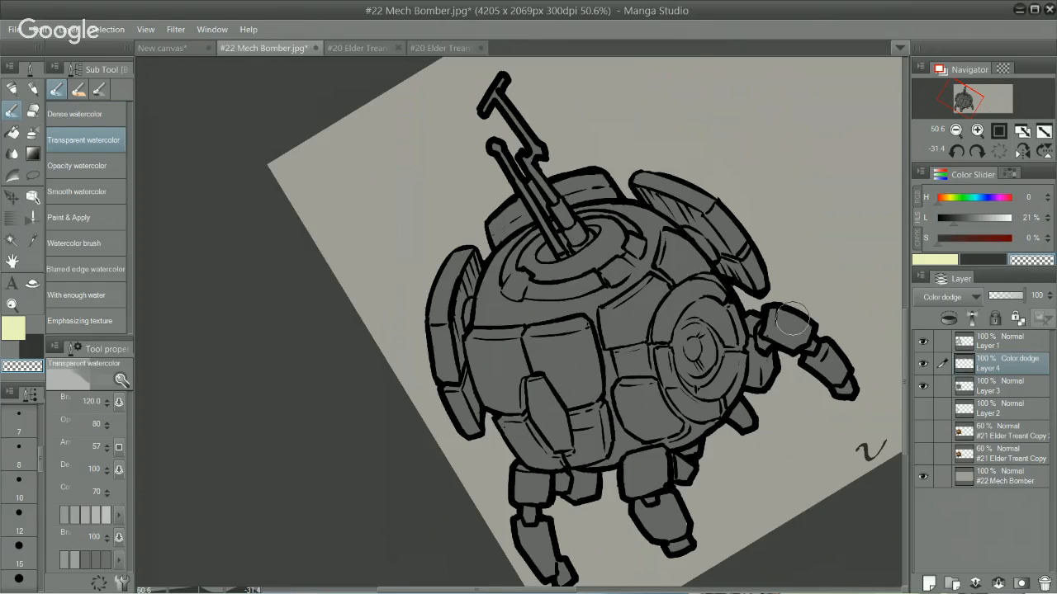
key("x")
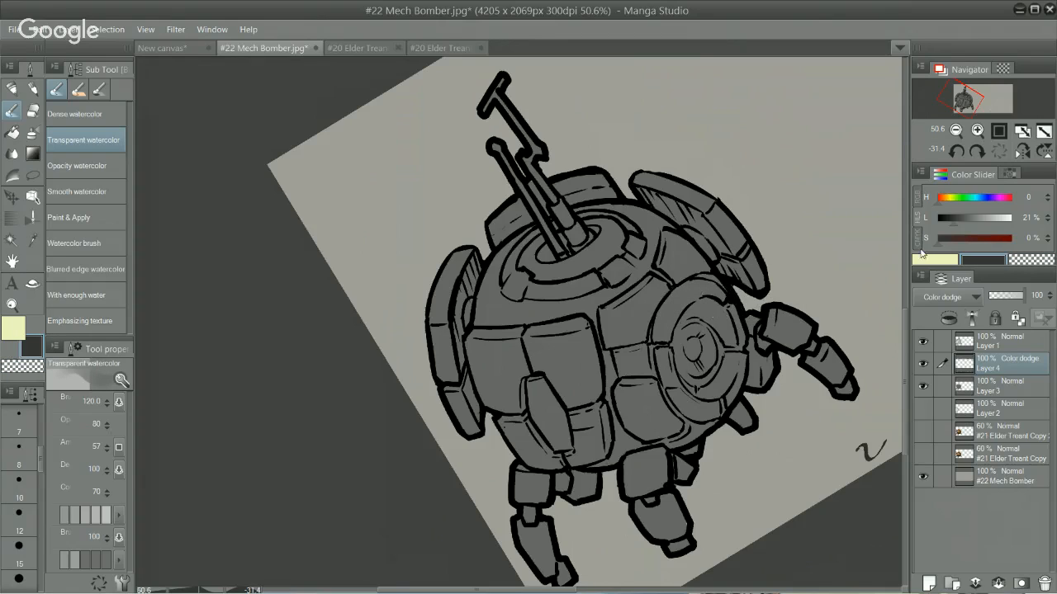
left_click(959, 220)
key("bracketleft")
key("bracketleft")
key("bracketleft")
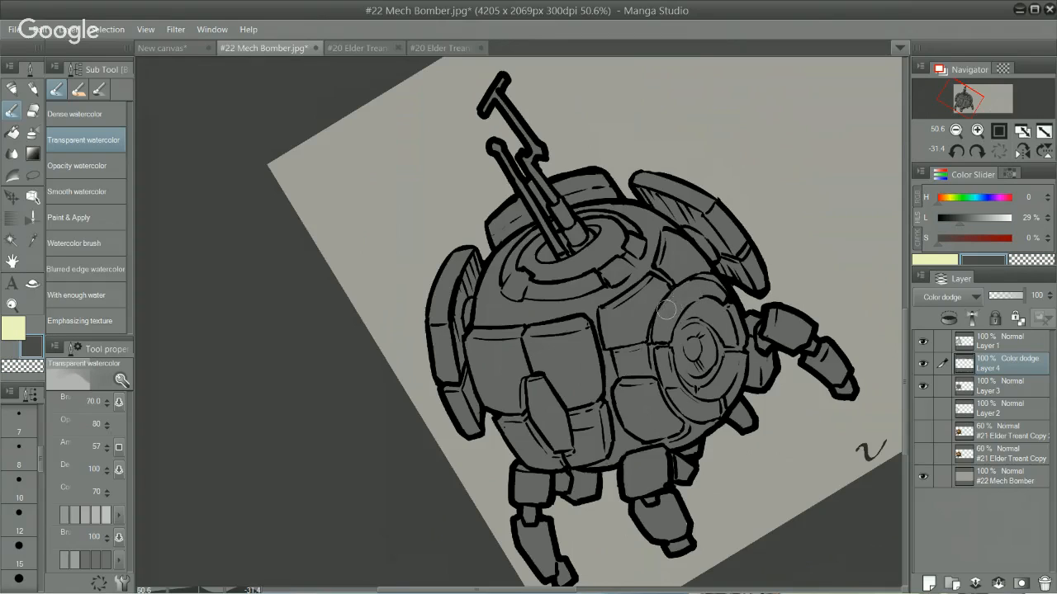
mouse_move(690, 290)
left_mouse_down()
mouse_move(668, 311)
mouse_move(680, 305)
left_mouse_up()
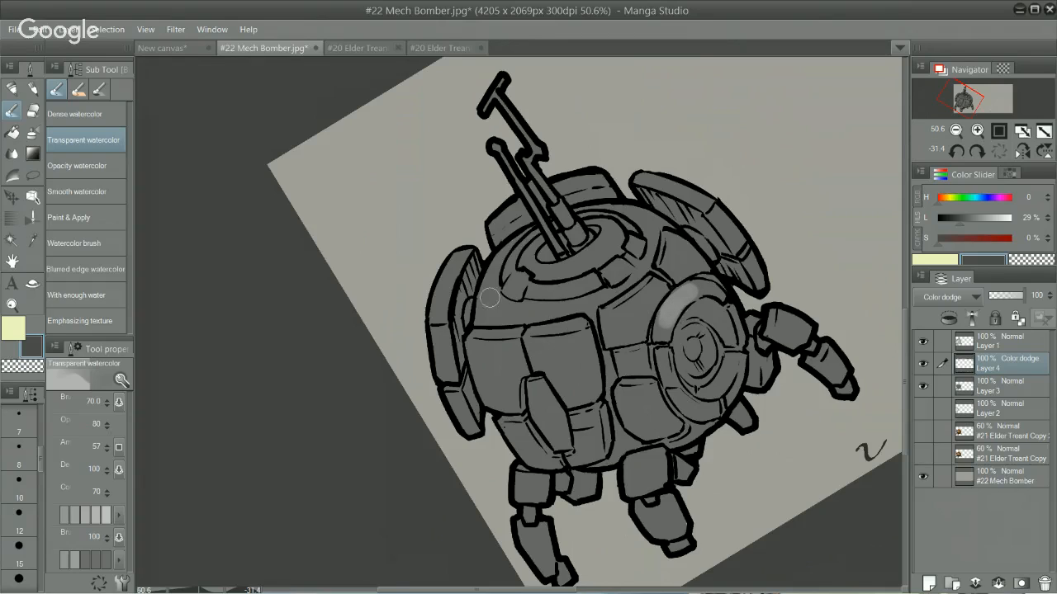
Step: Paint soft highlights on the top rings around the gun mount, undoing unwanted strokes, and set the brush size to 80
mouse_move(498, 259)
left_mouse_down()
mouse_move(559, 309)
mouse_move(555, 296)
mouse_move(528, 318)
mouse_move(535, 308)
mouse_move(517, 293)
mouse_move(600, 260)
mouse_move(538, 296)
mouse_move(517, 278)
mouse_move(580, 262)
mouse_move(558, 284)
mouse_move(638, 247)
mouse_move(537, 288)
mouse_move(516, 281)
mouse_move(632, 249)
mouse_move(541, 298)
mouse_move(534, 290)
mouse_move(645, 246)
mouse_move(607, 273)
mouse_move(581, 262)
mouse_move(597, 251)
mouse_move(541, 271)
mouse_move(582, 263)
mouse_move(552, 270)
left_mouse_up()
key("ctrl+z")
key("ctrl+z")
key("ctrl+z")
key("ctrl+z")
mouse_move(604, 231)
left_mouse_down()
mouse_move(609, 269)
mouse_move(641, 247)
mouse_move(630, 246)
mouse_move(644, 222)
left_mouse_up()
key("[")
key("[")
key("[")
key("bracketright")
key("bracketright")
key("bracketright")
key("bracketright")
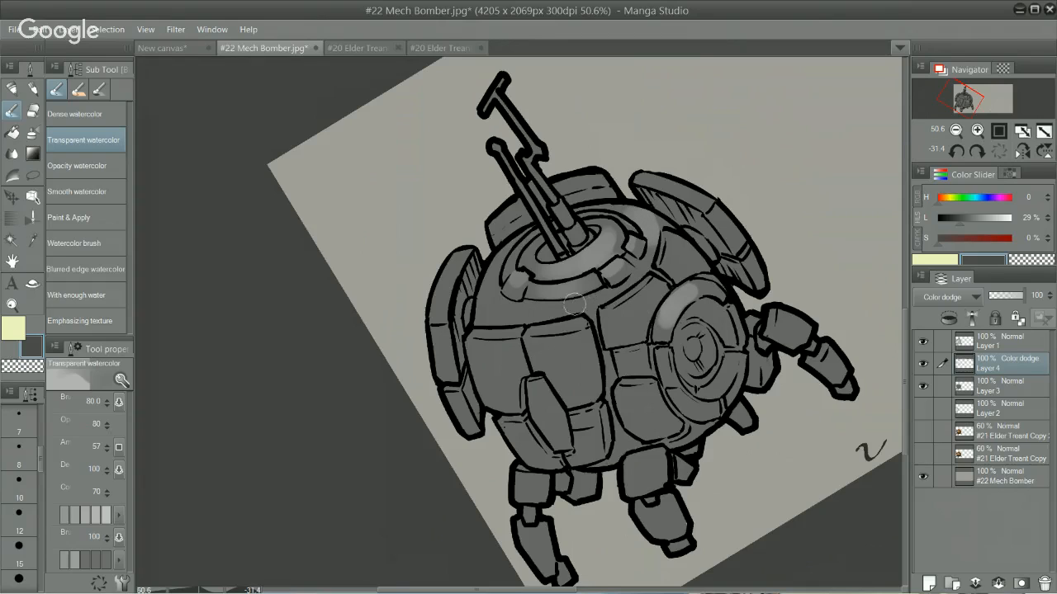
Step: Brush highlights along the dome band below the top rings and onto the upper panels beside the eye
left_click_drag(529, 308, 587, 302)
key("ctrl+z")
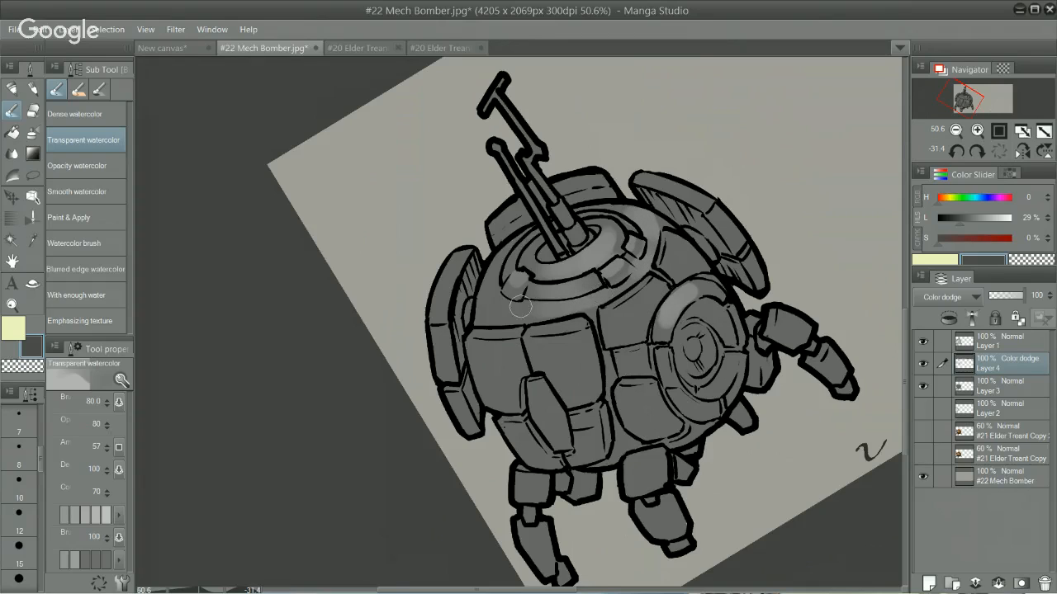
left_click_drag(489, 309, 561, 291)
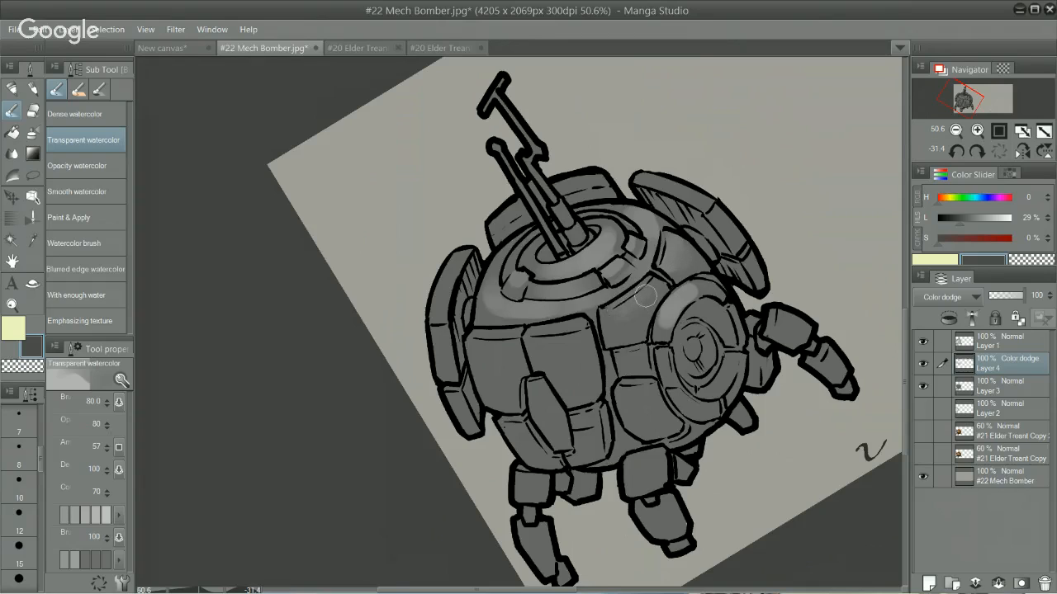
Step: Lighten the top of the panel beside the lower eye, and highlight the upper segment of the right leg at brush size 50
left_click_drag(621, 388, 658, 382)
key("bracketleft")
key("bracketleft")
key("bracketleft")
left_click_drag(769, 331, 774, 316)
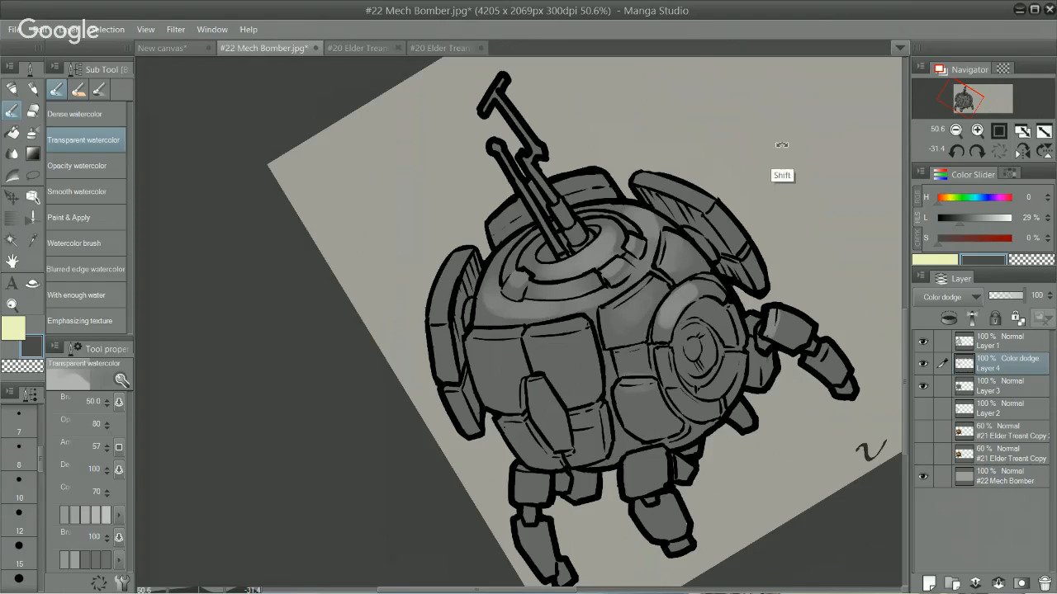
Step: Strengthen the highlights on the panel between the top rings and the eye, and on the rounded panel below it
mouse_move(790, 134)
left_mouse_down()
mouse_move(848, 217)
mouse_move(864, 286)
left_mouse_up()
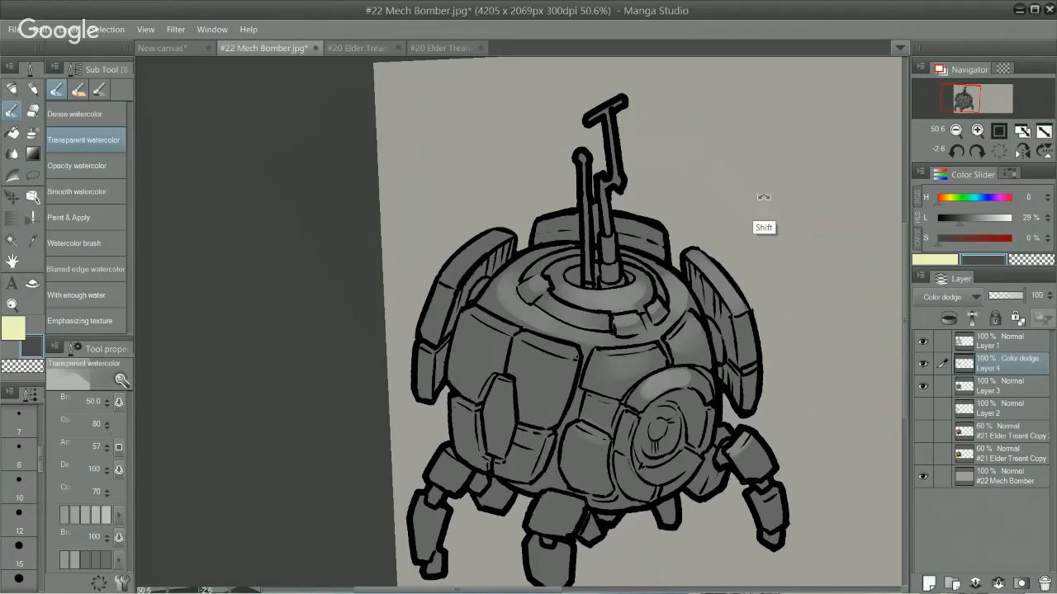
mouse_move(768, 463)
left_mouse_down()
mouse_move(790, 503)
mouse_move(888, 360)
left_mouse_up()
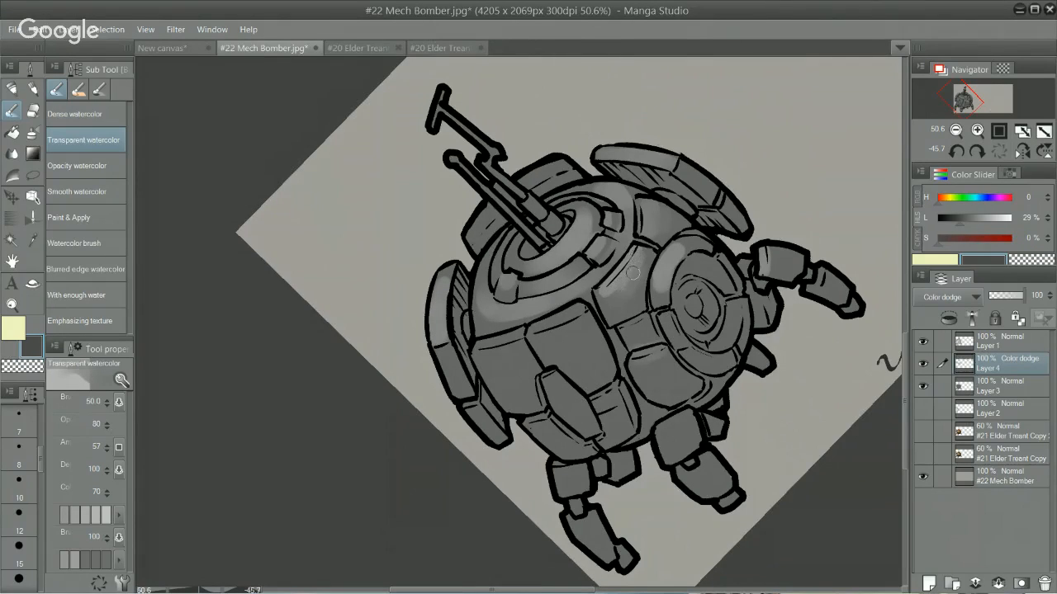
left_click_drag(633, 273, 636, 294)
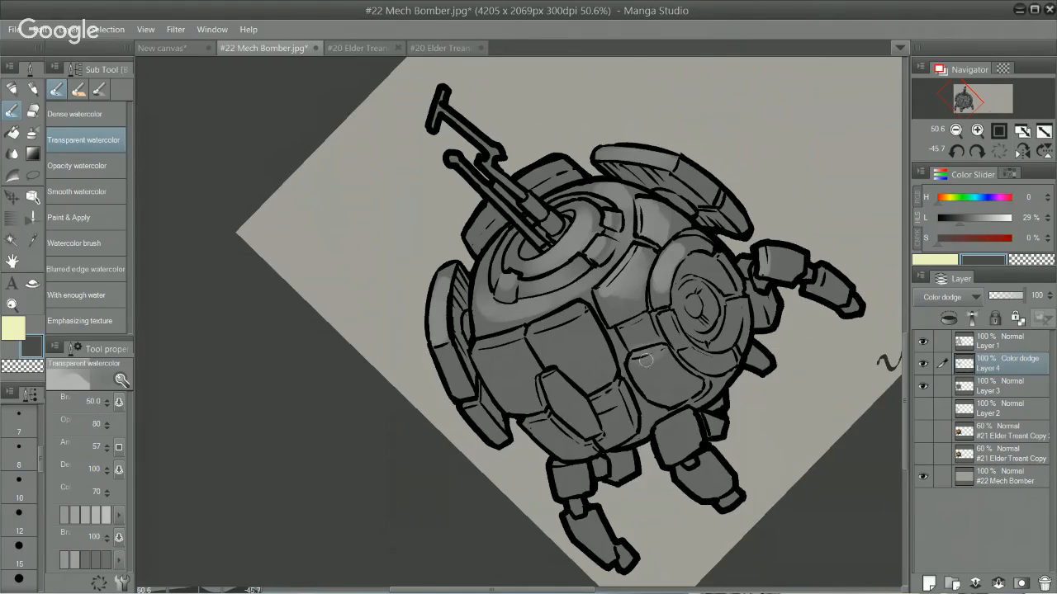
left_click_drag(645, 360, 636, 363)
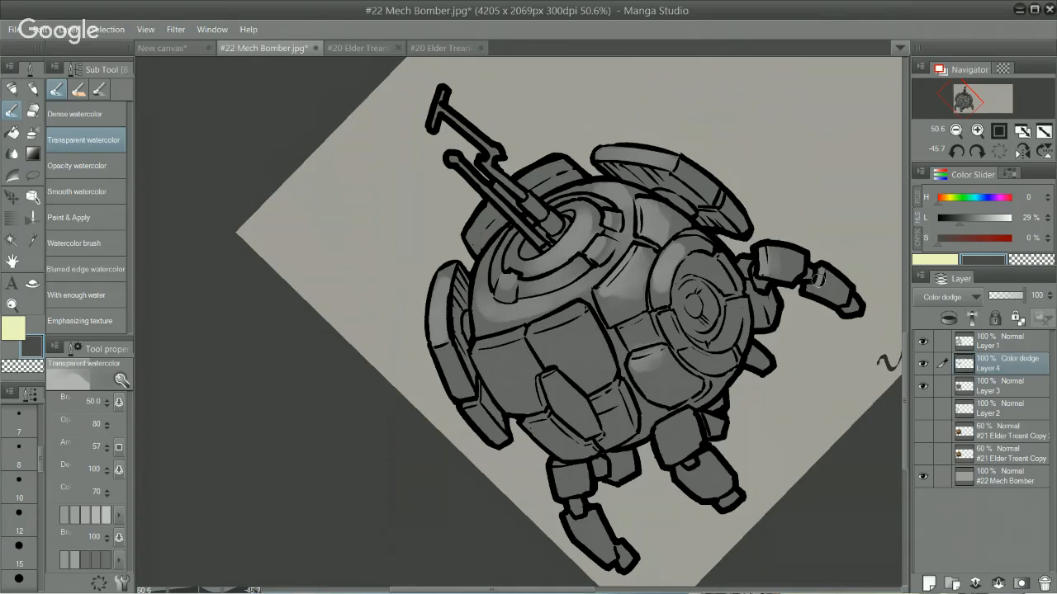
Step: Paint highlights on the upper and lower segments of the front leg and the left leg
left_click_drag(694, 466, 689, 477)
left_click_drag(663, 432, 686, 436)
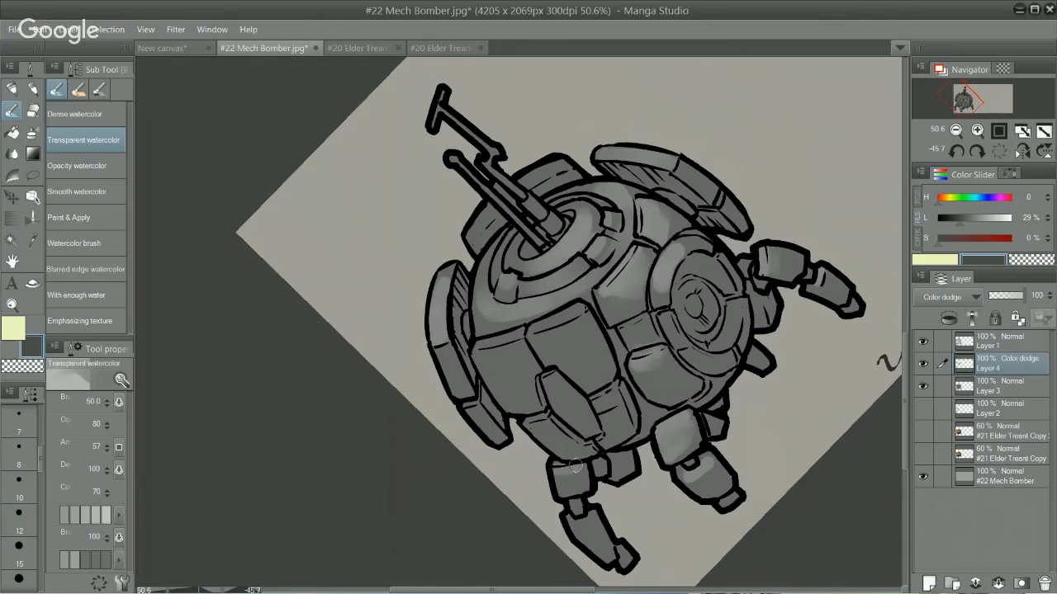
left_click_drag(566, 477, 573, 477)
mouse_move(566, 522)
left_mouse_down()
mouse_move(583, 521)
mouse_move(574, 500)
left_mouse_up()
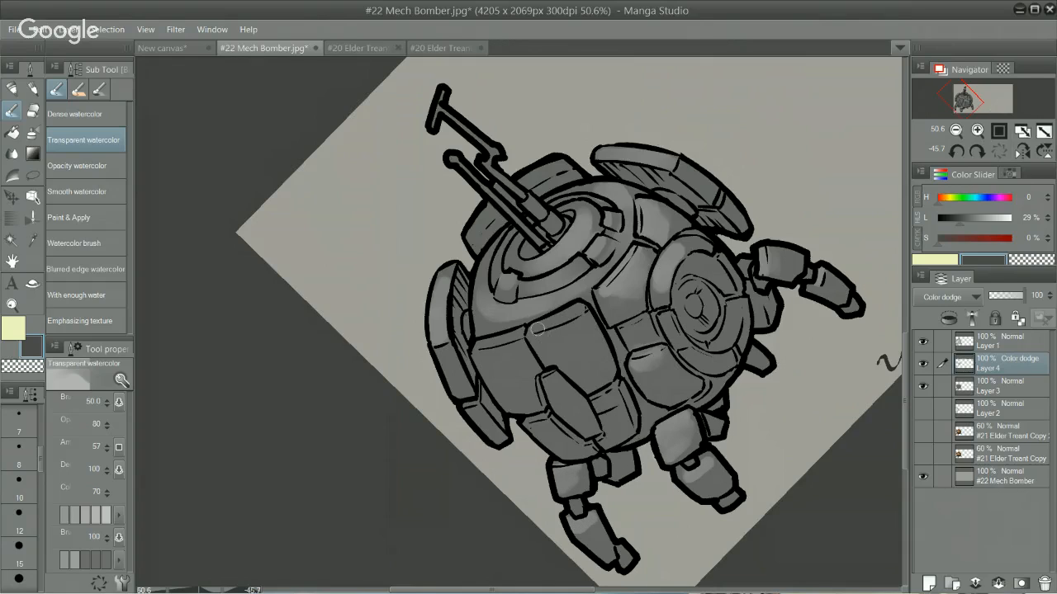
Step: Brush a highlight along the top of the leftmost front panel, and try a stroke on the ring around the gun base
left_click_drag(476, 344, 517, 329)
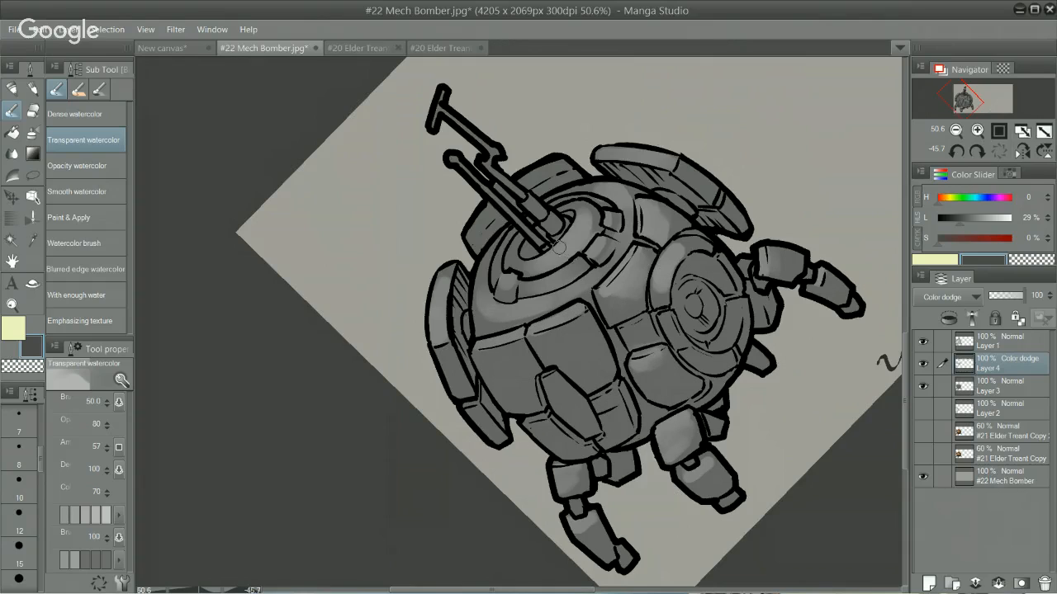
left_click_drag(518, 260, 534, 261)
key("ctrl+z")
Step: Paint highlights on the gun barrels rising from the dome, using a brush size of 25 for the thin parts
left_click_drag(796, 120, 804, 136)
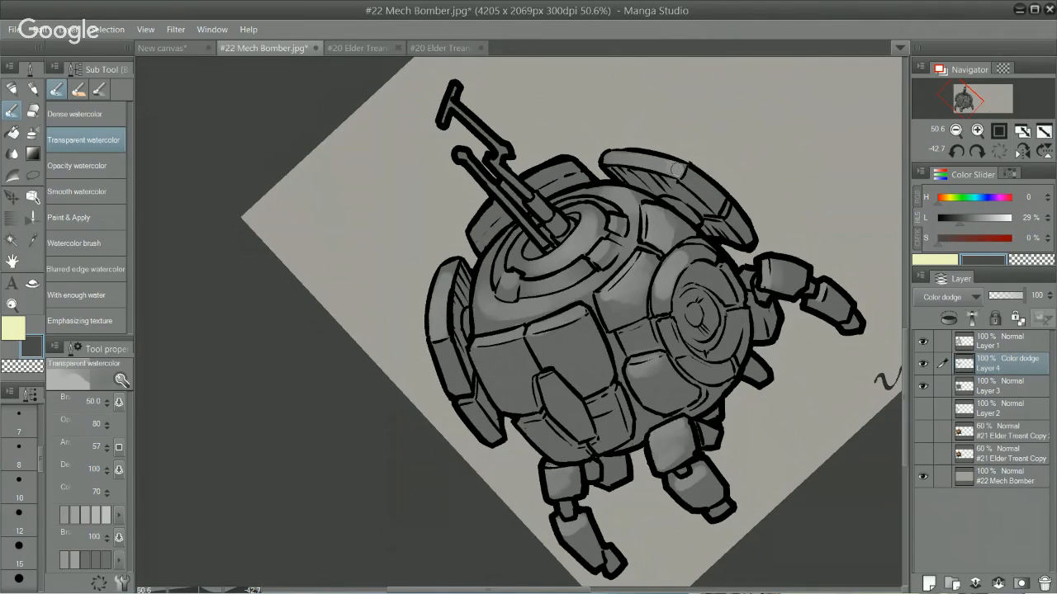
left_click_drag(797, 130, 723, 378)
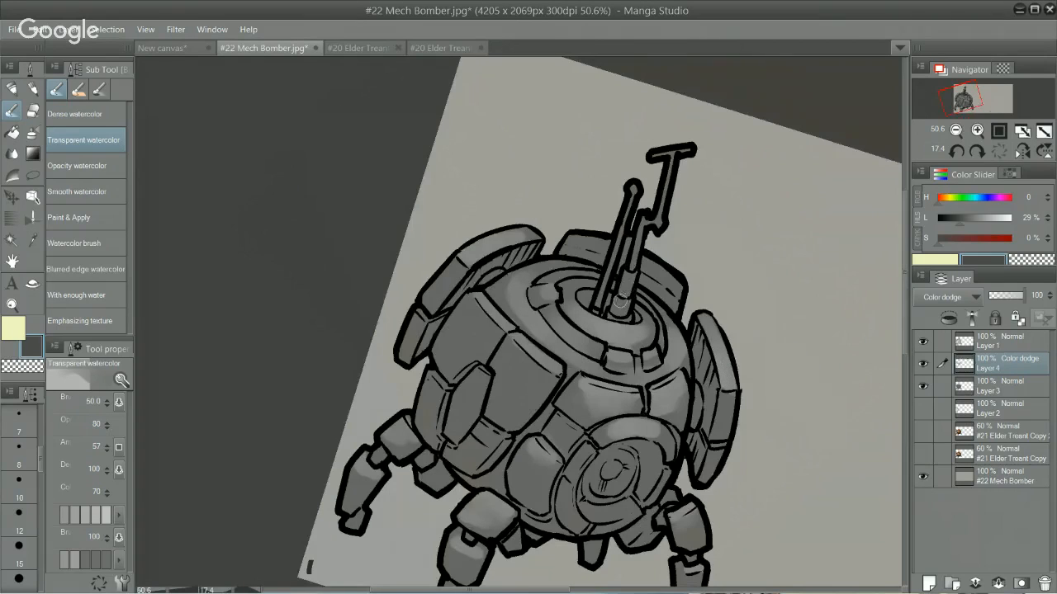
left_click_drag(629, 273, 621, 307)
left_click_drag(618, 253, 629, 194)
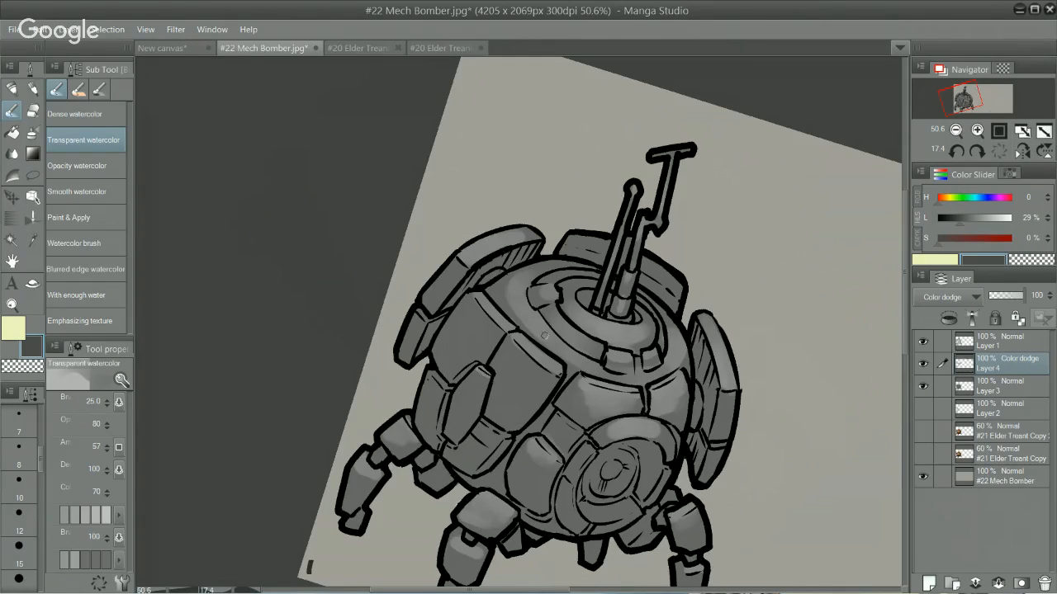
Step: Set the brush size to 70, highlight the raised pointed panel, and try another highlight on the rounded panel beside the eye
key("bracketright")
key("bracketright")
key("bracketright")
mouse_move(461, 393)
left_mouse_down()
mouse_move(470, 400)
mouse_move(465, 384)
left_mouse_up()
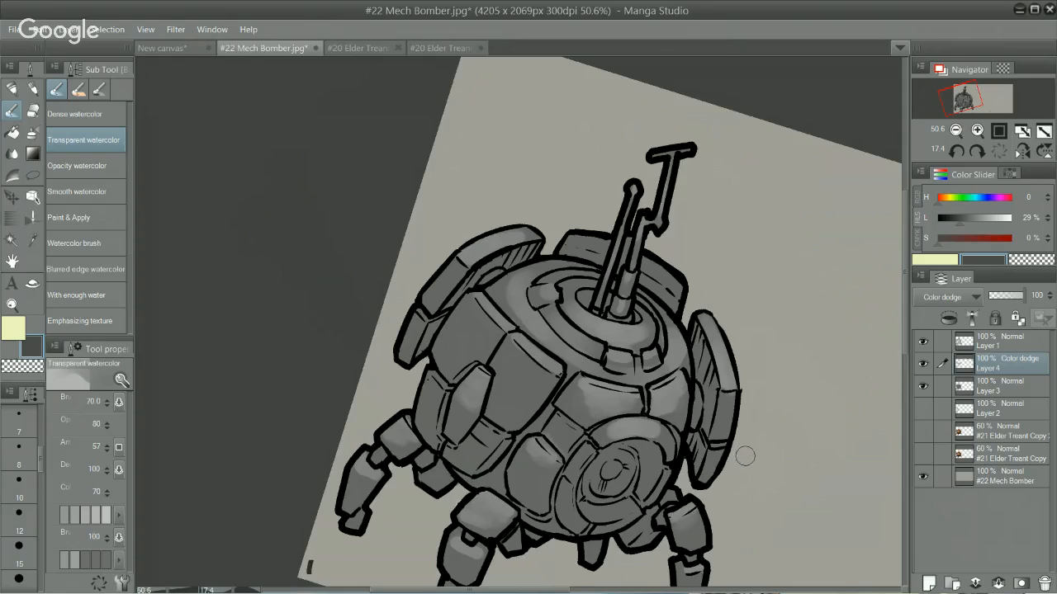
left_click_drag(518, 471, 540, 480)
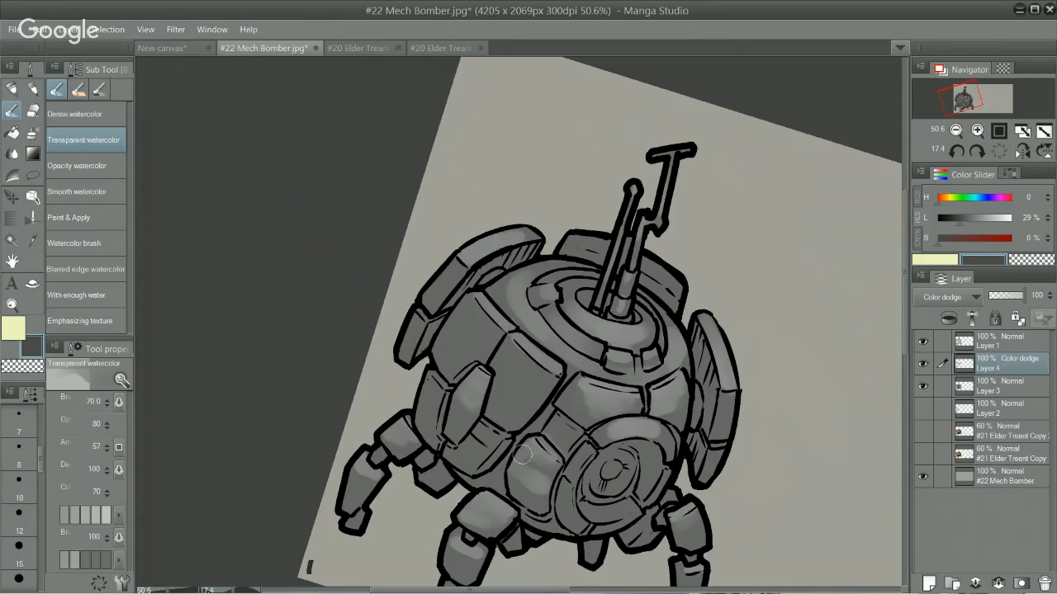
key("ctrl+z")
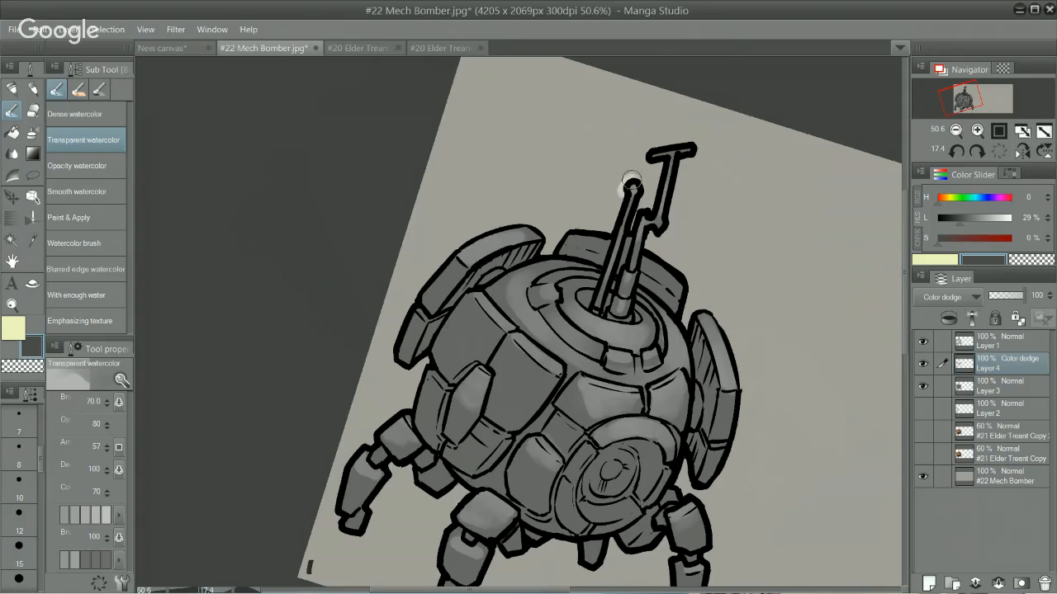
Step: Clip Layer 4 to the layer below and brush a highlight down the edge of the large central front panel
left_click(948, 318)
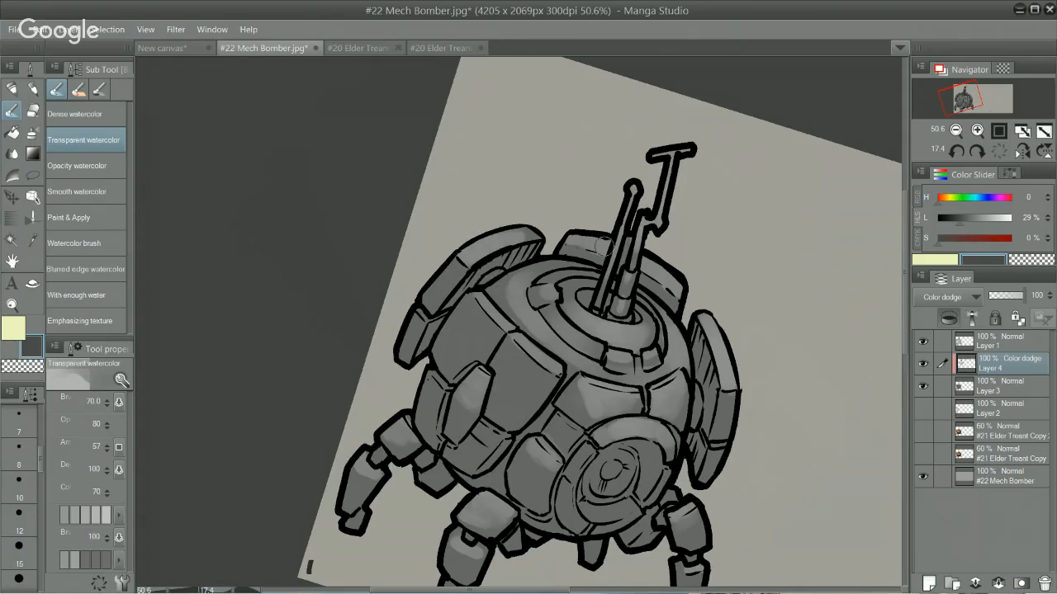
key("ctrl")
left_click_drag(760, 454, 726, 452, "ctrl")
left_click_drag(743, 306, 727, 239, "shift")
left_click_drag(666, 179, 696, 93)
left_click_drag(778, 236, 712, 167, "shift")
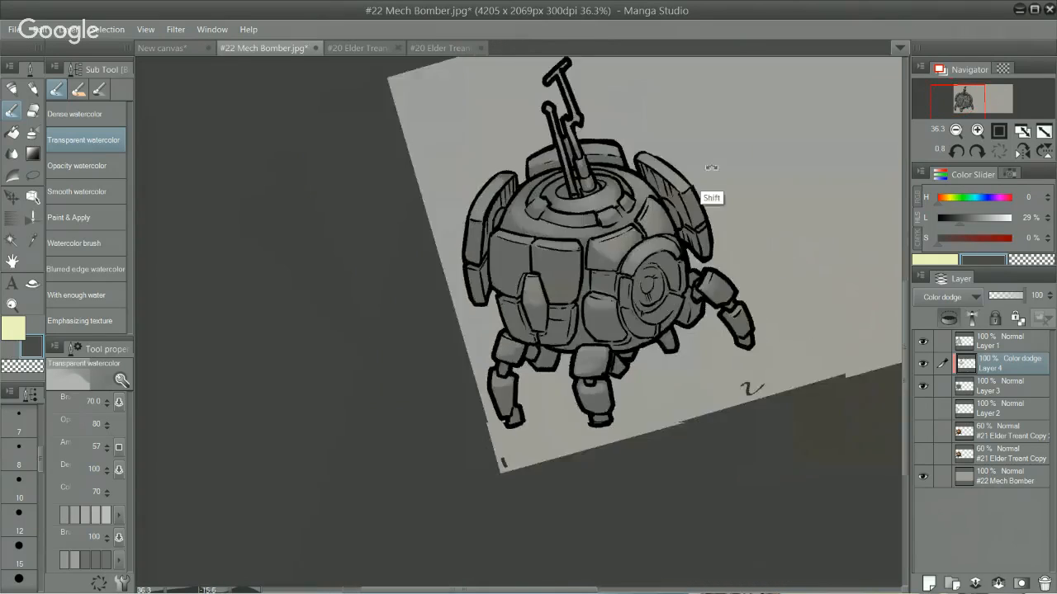
left_click_drag(713, 248, 743, 273, "ctrl")
left_click_drag(726, 304, 685, 318)
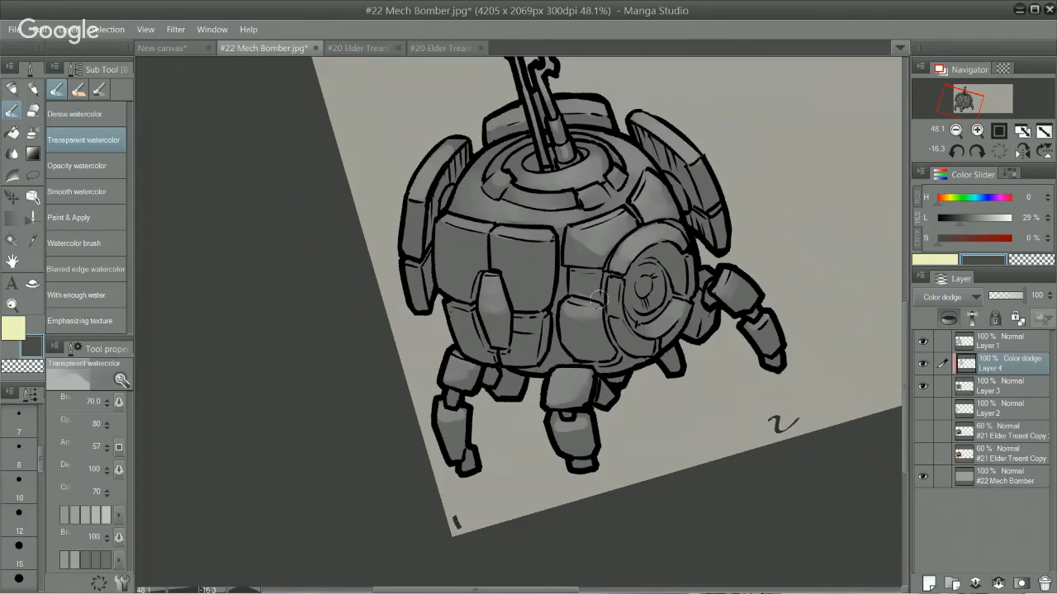
left_click_drag(553, 236, 542, 324)
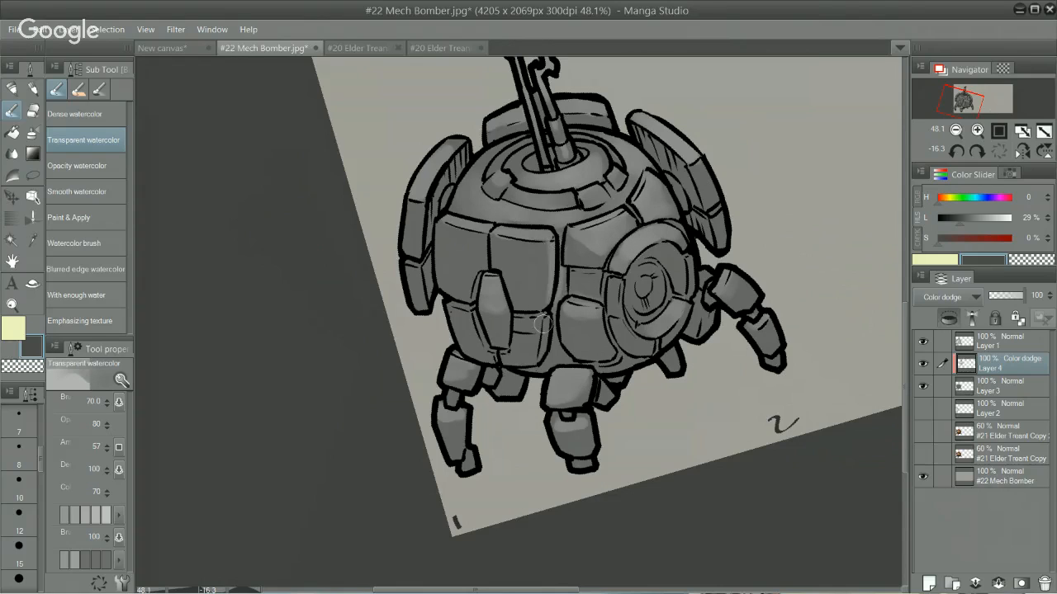
key("ctrl+z")
key("ctrl+z")
left_click_drag(549, 235, 550, 277)
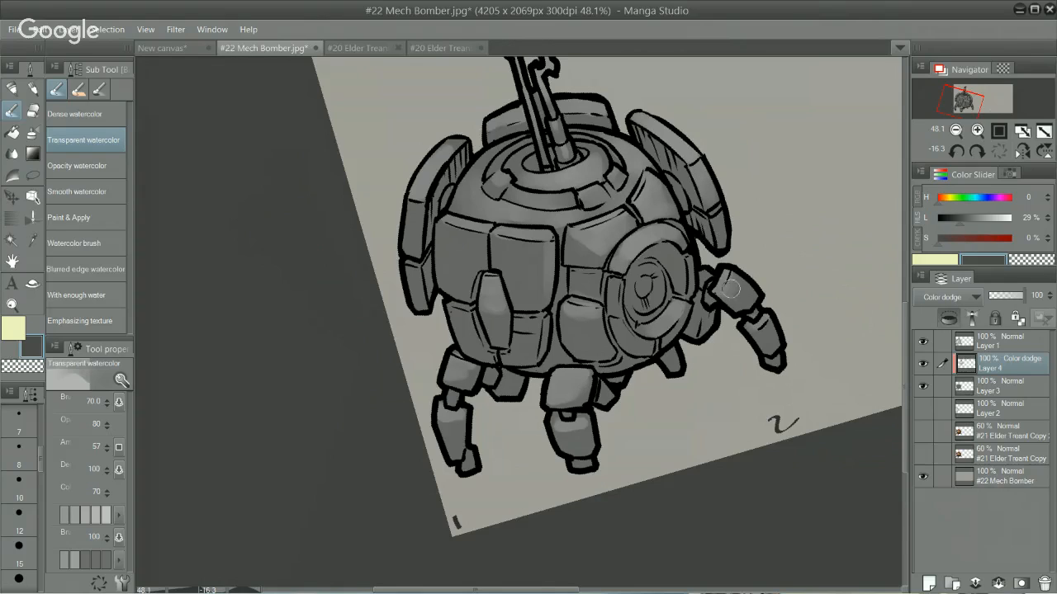
Step: Add soft highlights to the right leg, the upper segment of the left leg, and the corner of the panel above the eye
mouse_move(724, 291)
left_mouse_down()
mouse_move(749, 296)
mouse_move(724, 288)
mouse_move(740, 294)
mouse_move(747, 316)
mouse_move(781, 321)
mouse_move(749, 306)
mouse_move(774, 332)
left_mouse_up()
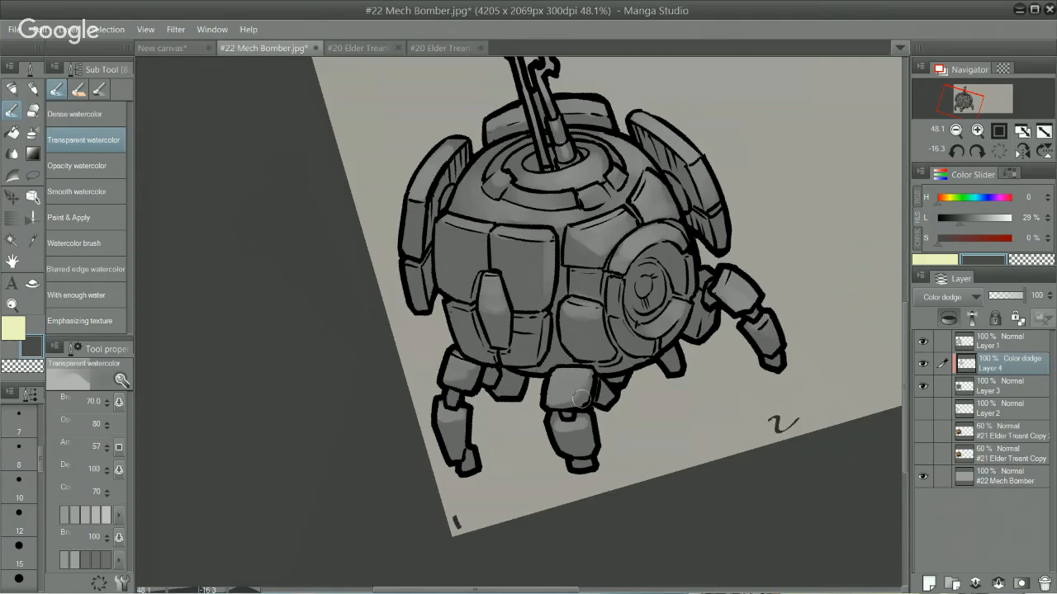
left_click_drag(450, 378, 494, 363)
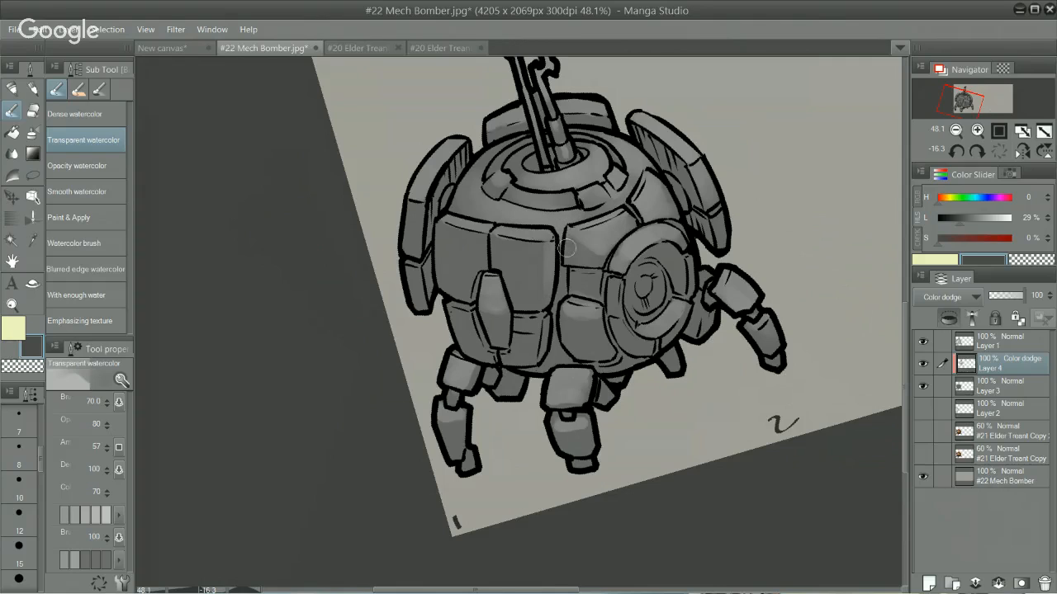
mouse_move(572, 235)
left_mouse_down()
mouse_move(611, 232)
mouse_move(614, 245)
mouse_move(575, 231)
left_mouse_up()
Step: Make Layer 3 the active layer and sample the grey of the panel above the eye as the drawing colour
scroll(759, 293, "down", 3)
scroll(753, 324, "up", 2)
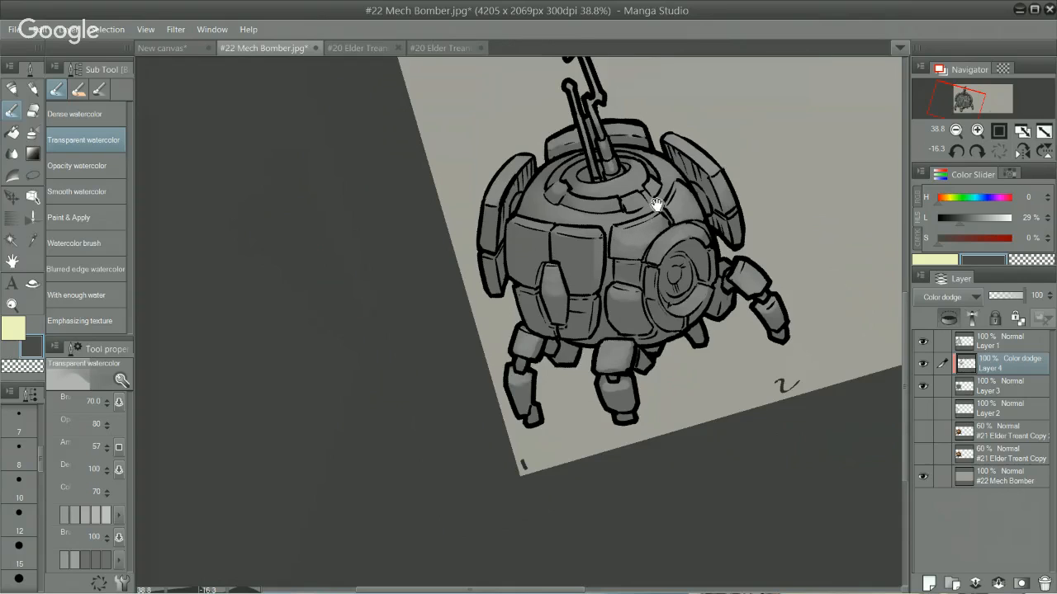
left_click_drag(657, 205, 657, 259)
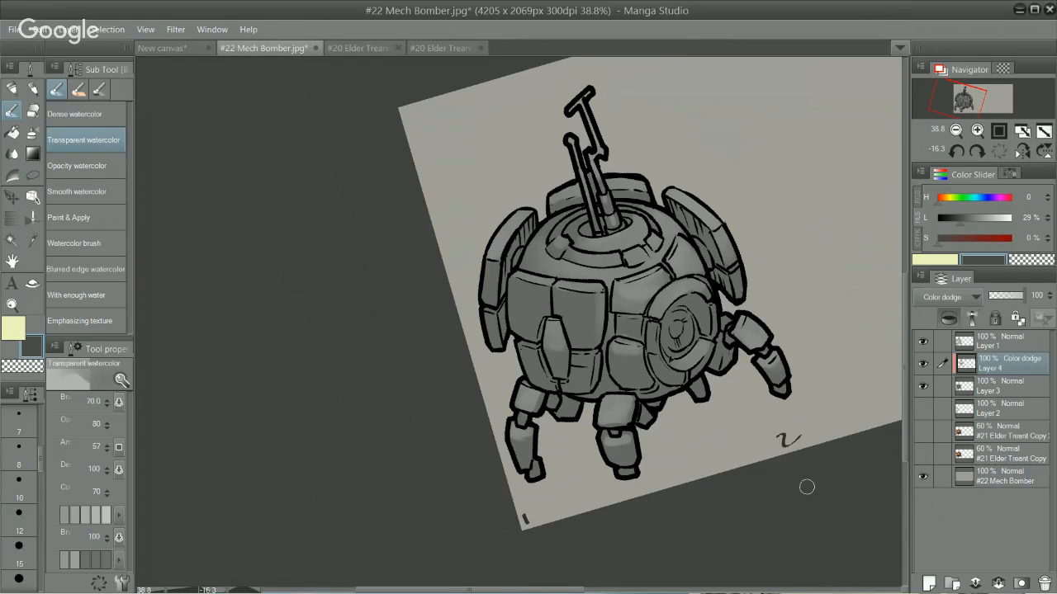
left_click(995, 388)
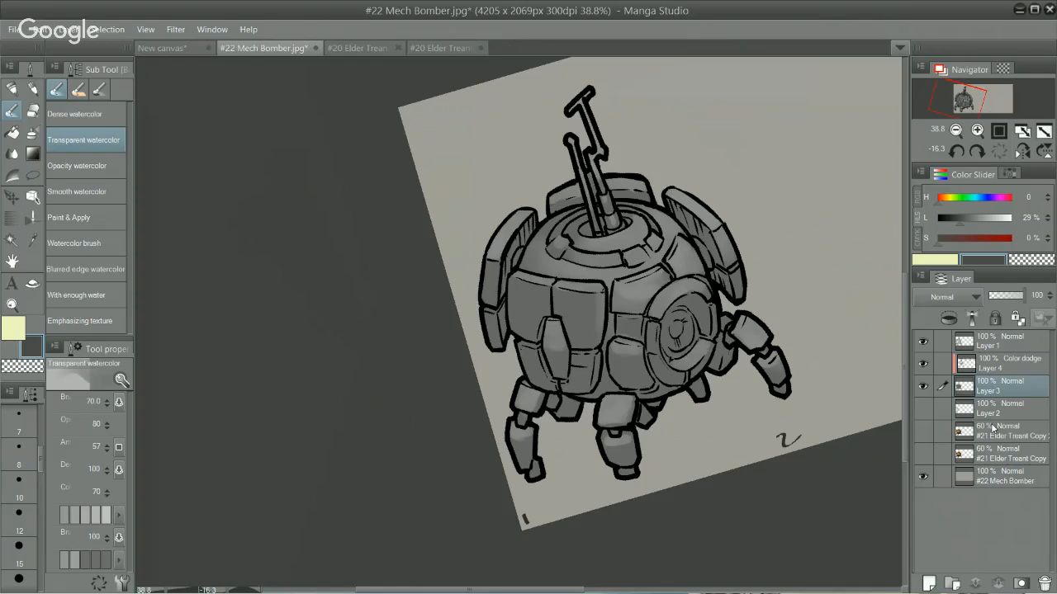
left_click(635, 285, "alt")
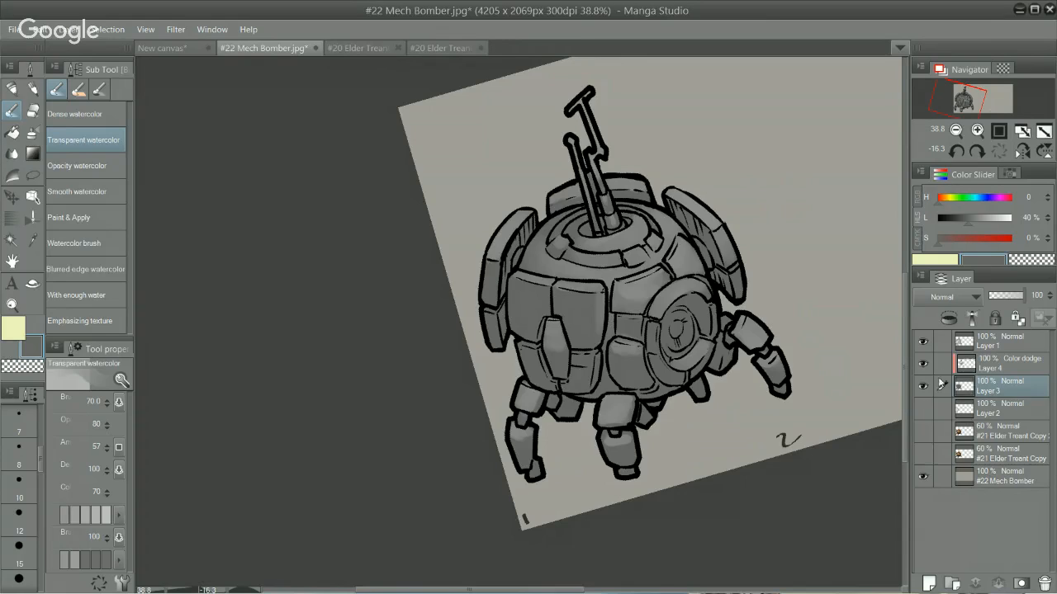
Step: Hide Layers 1, 4 and 3 and leave only the lower #21 Elder Treant Copy colour sketch showing over the background
left_click_drag(934, 390, 933, 336)
left_click(925, 432)
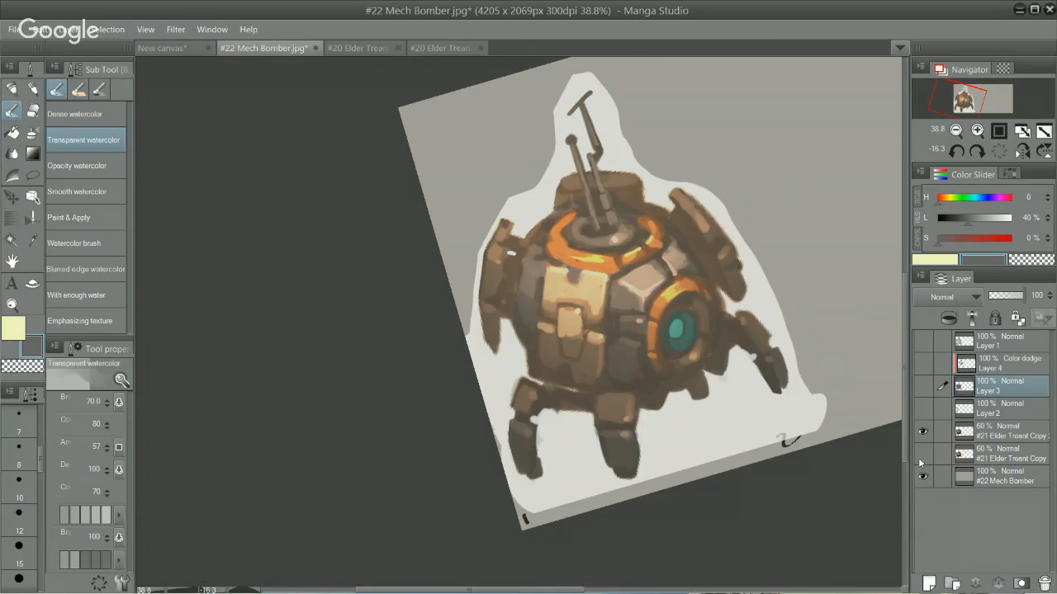
left_click(921, 455)
left_click(922, 434)
Step: Look through the two #20 Elder Treant documents and the new canvas, and return to #22 Mech Bomber
left_click(440, 49)
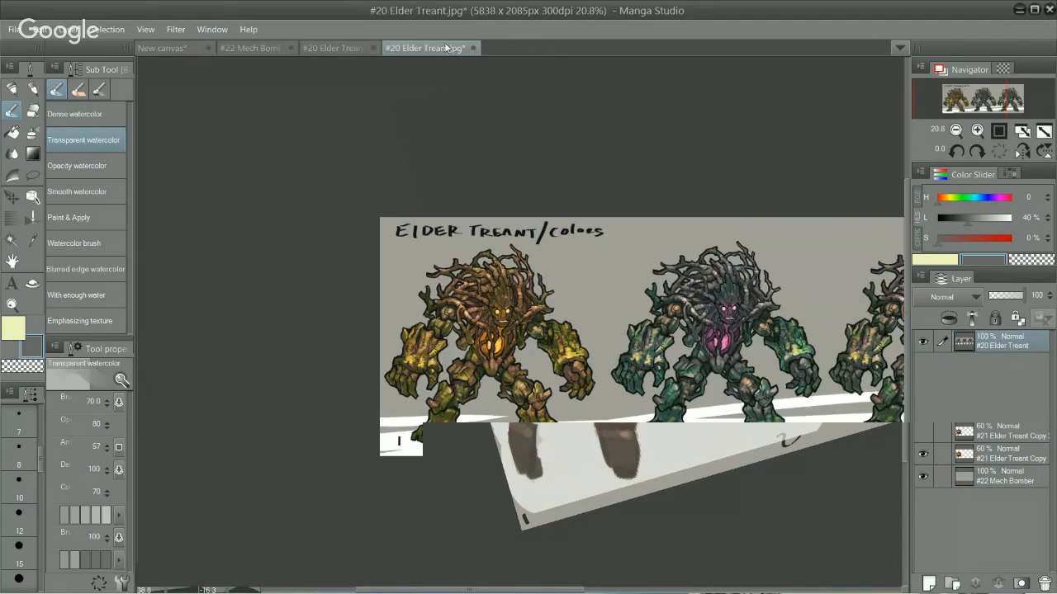
left_click(338, 52)
left_click(170, 50)
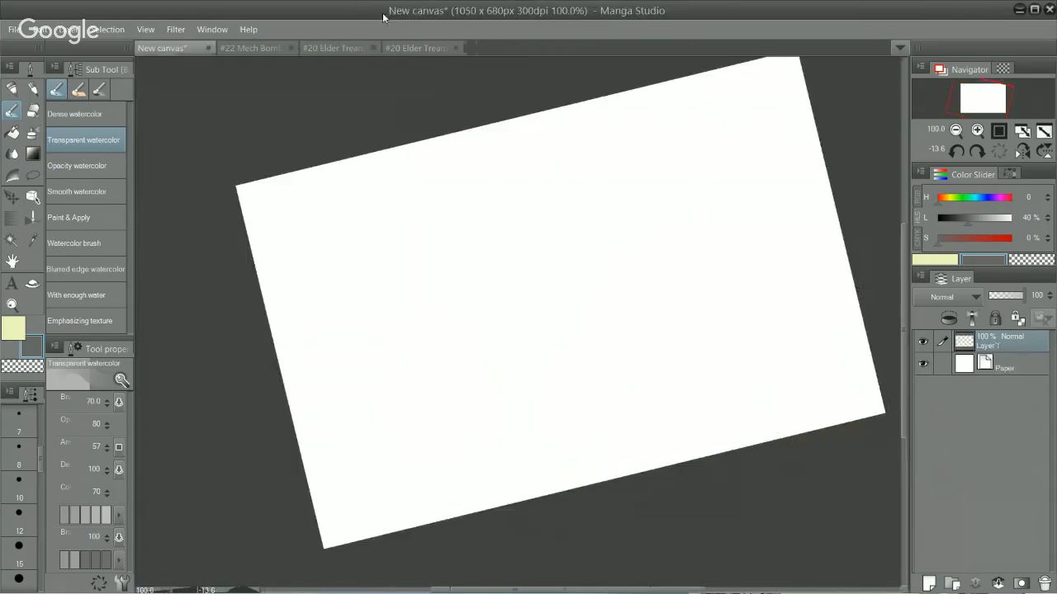
left_click(250, 50)
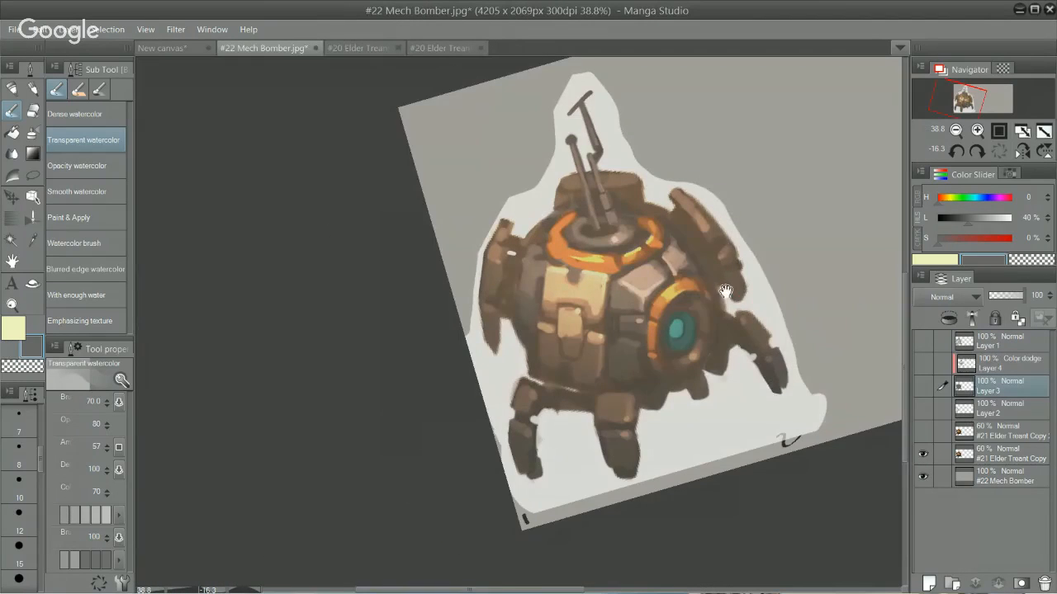
left_click_drag(726, 296, 569, 308)
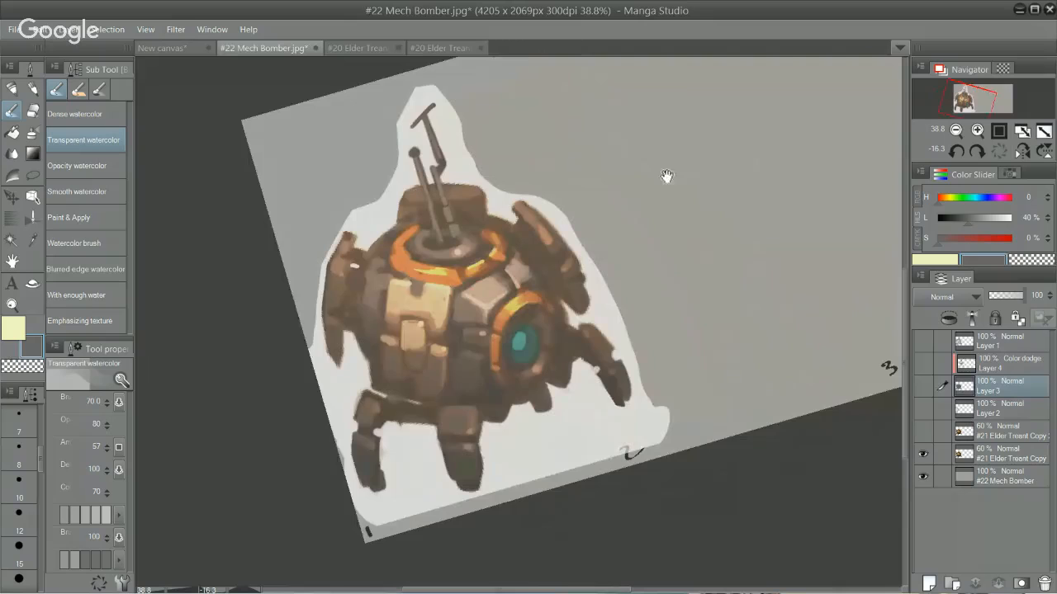
Step: Open #22 Mech Bomber.jpg in the MS Files folder from the recent files
left_click(15, 31)
mouse_move(180, 84)
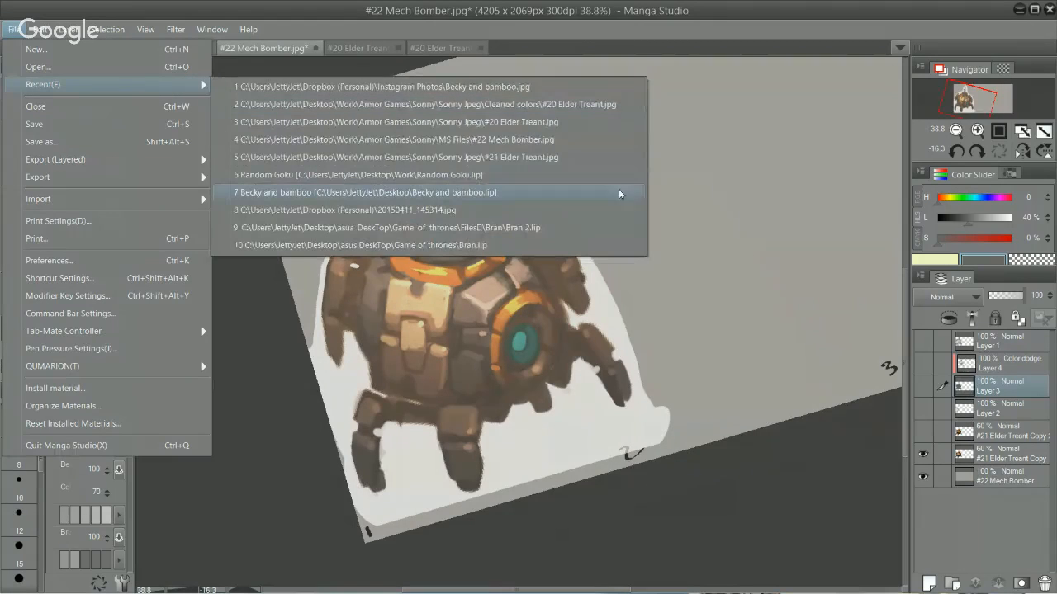
left_click(605, 140)
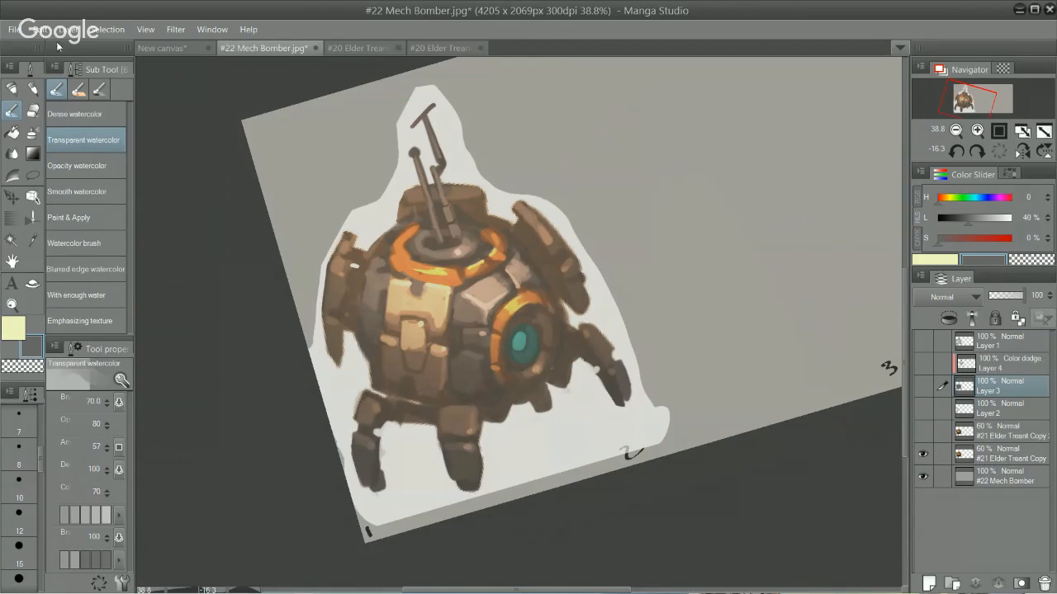
Step: Browse the recent files and the Cleaned colors folder for other artwork without opening any of it
left_click(14, 29)
mouse_move(178, 83)
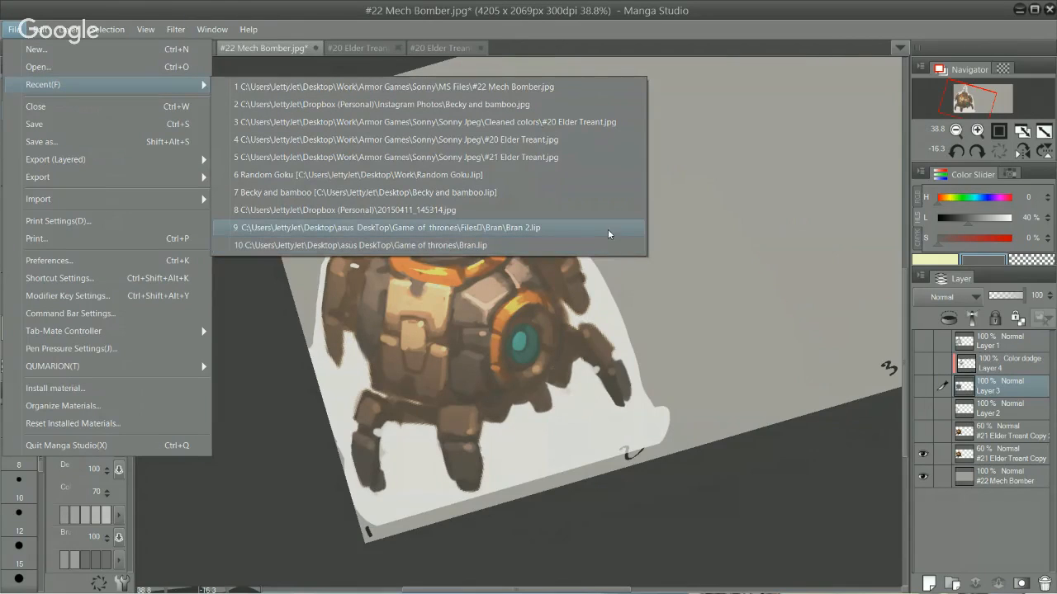
left_click(105, 67)
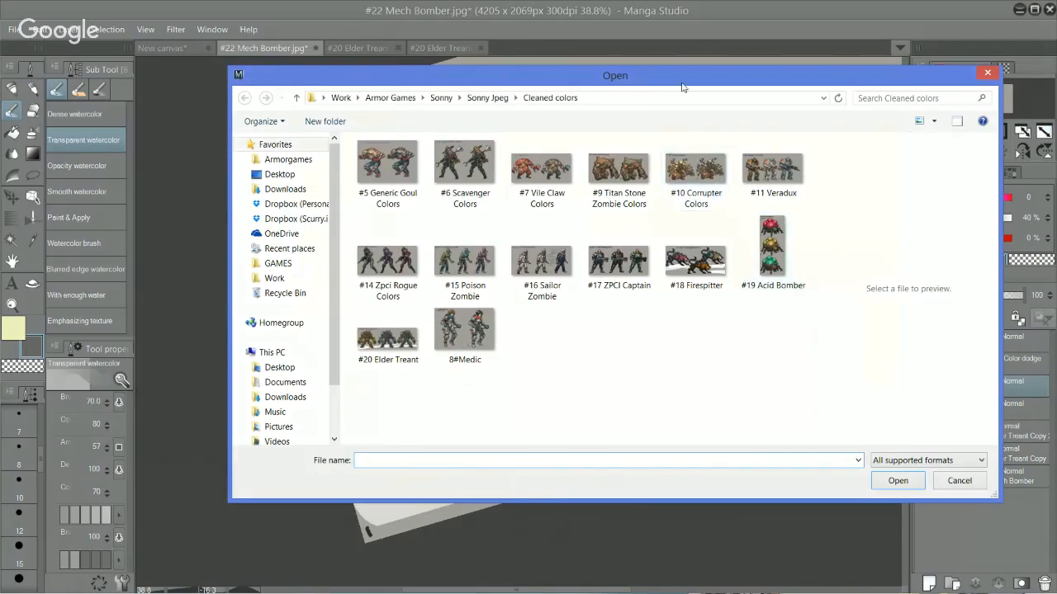
left_click_drag(647, 85, 524, 124)
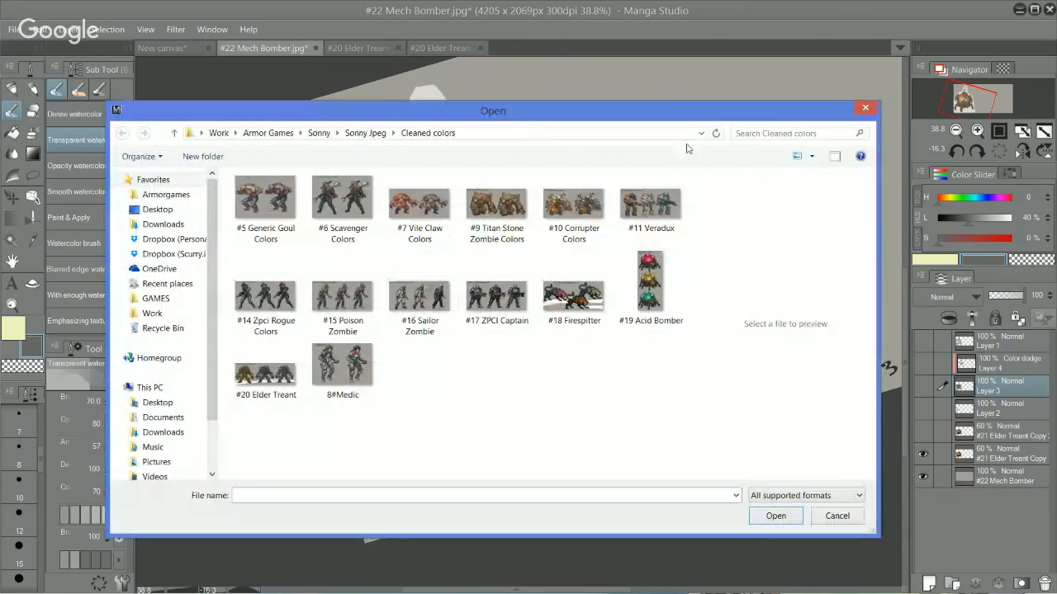
left_click_drag(702, 110, 0, 33)
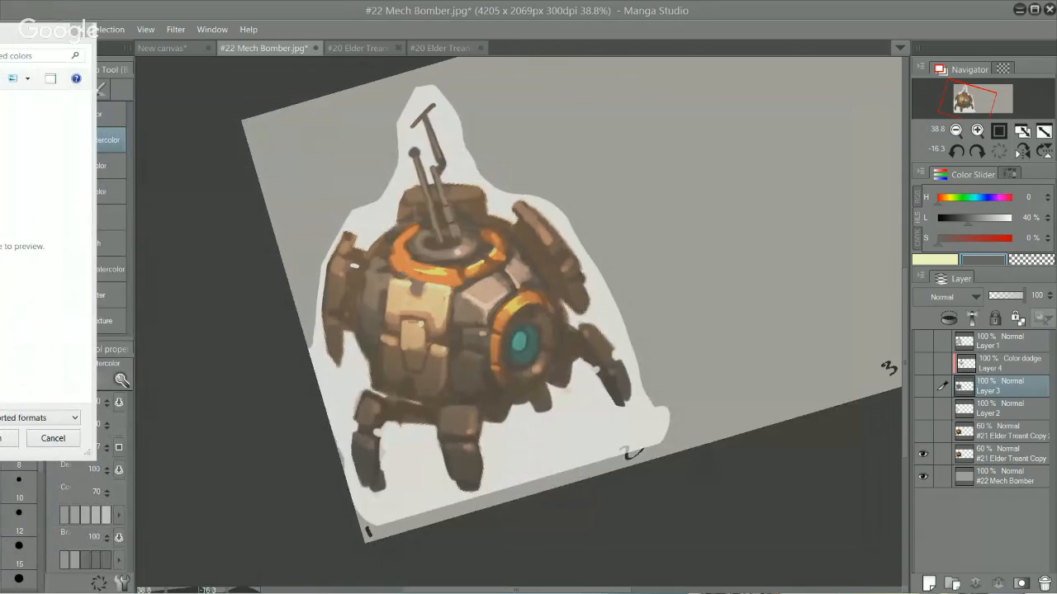
key("Escape")
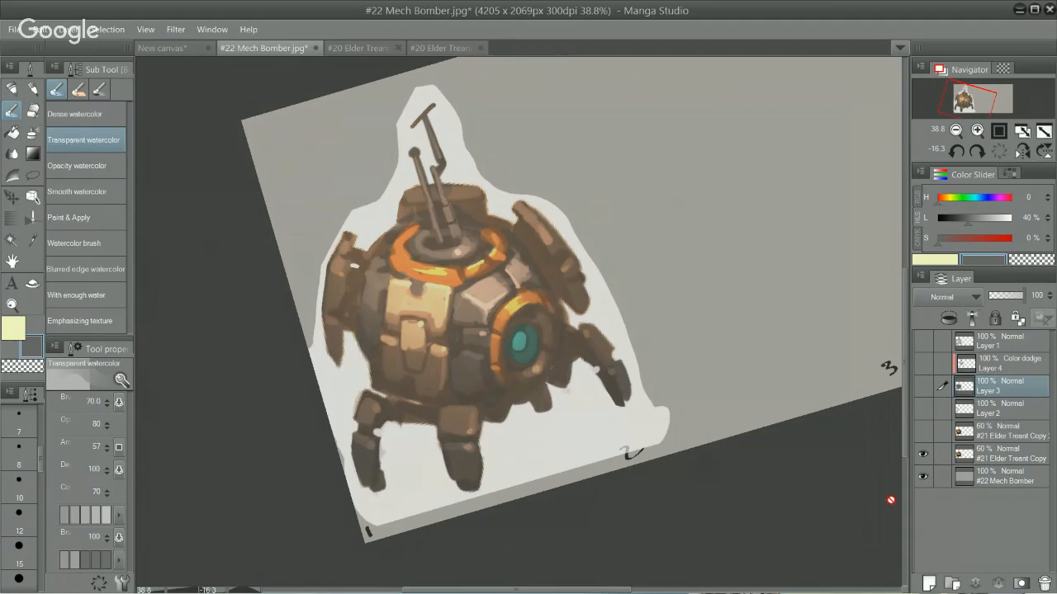
Step: Compare the colour sketch with one and with both #21 Elder Treant Copy layers visible
left_click(923, 453)
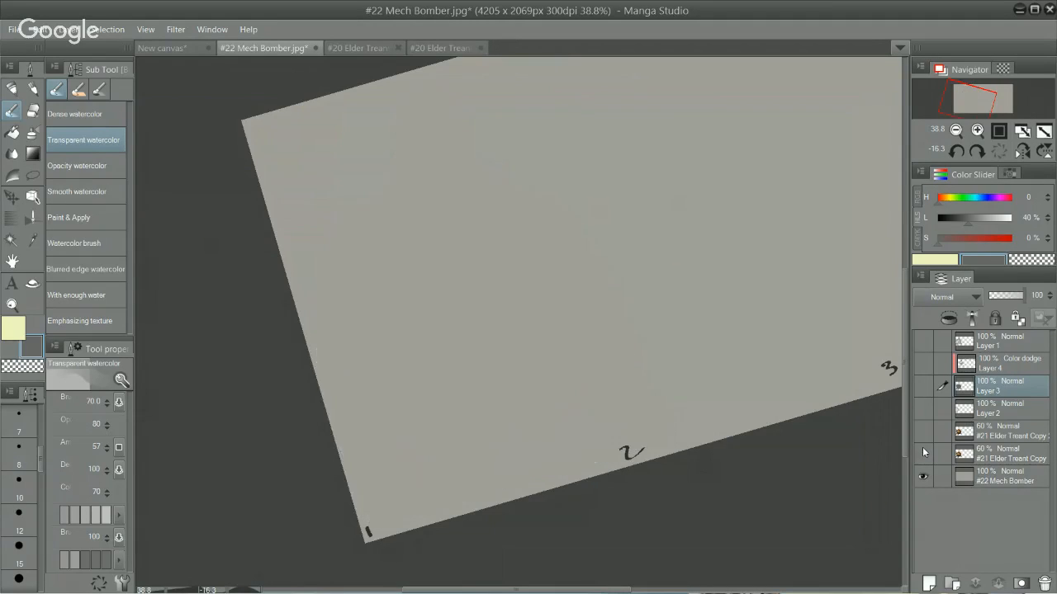
left_click(922, 453)
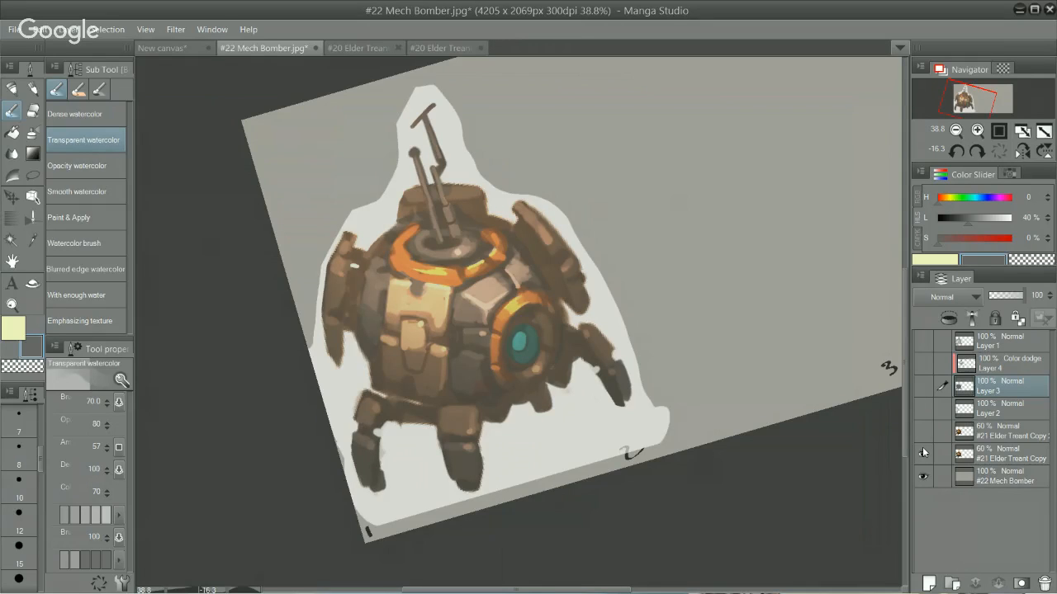
left_click(923, 431)
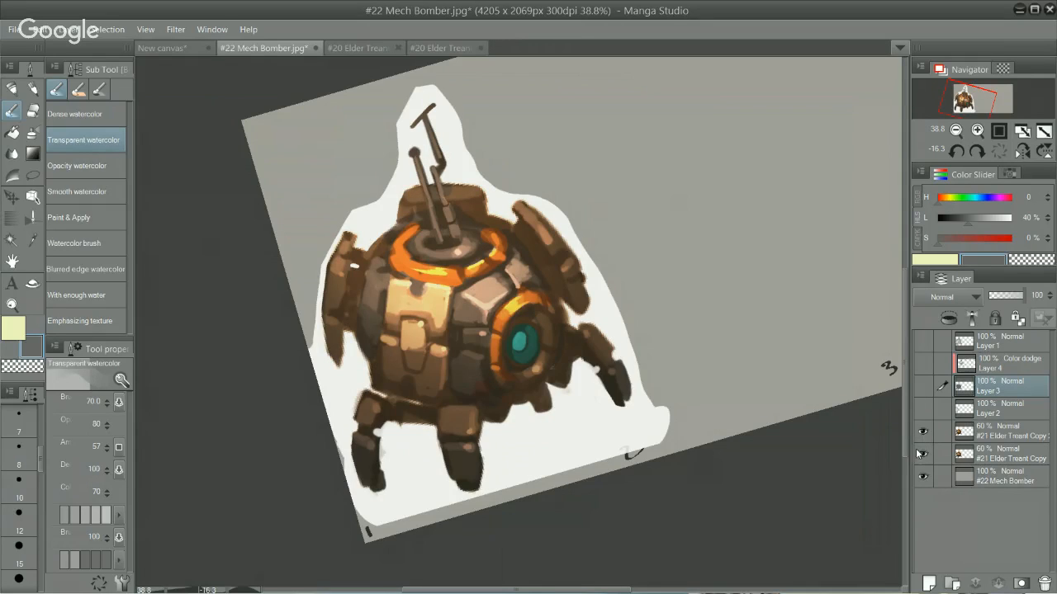
left_click(923, 454)
left_click(924, 432)
Step: Switch Layer 2's brown sketch lines on and off to compare them with the colour sketch beneath
left_click(923, 410)
left_click(924, 411)
left_click(923, 410)
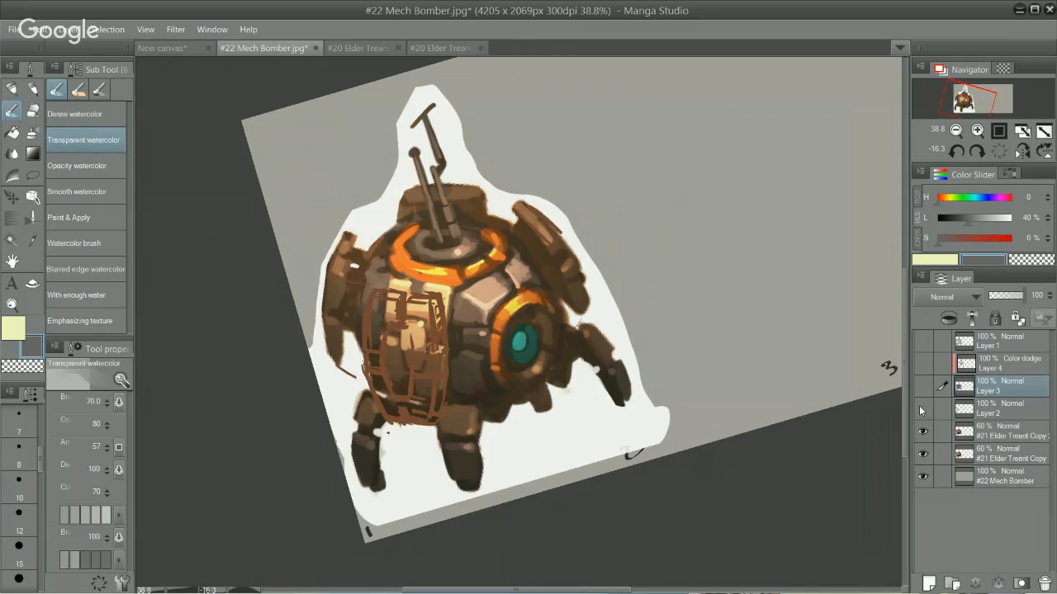
left_click(923, 410)
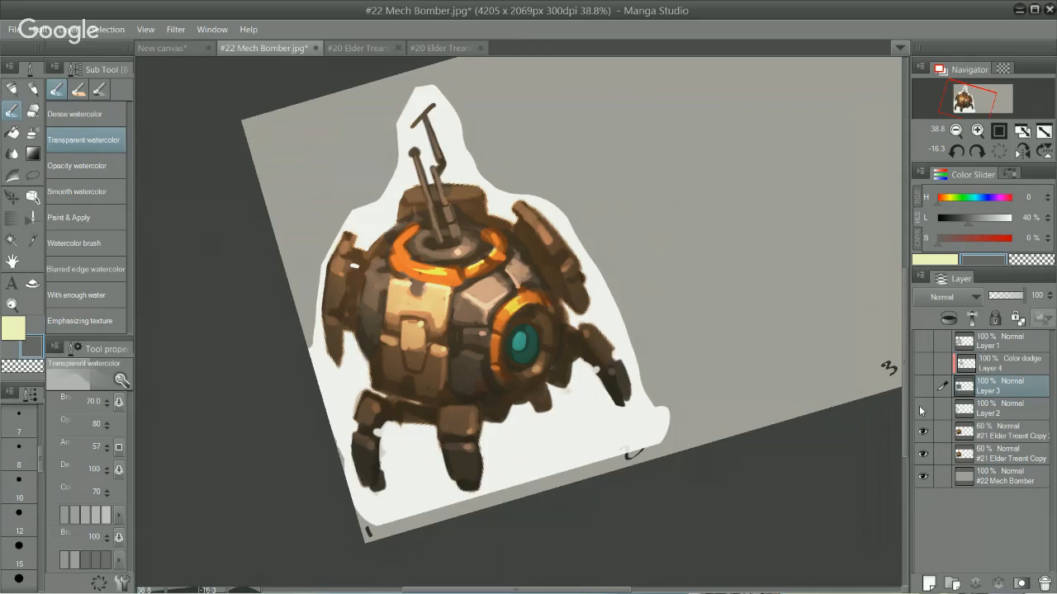
left_click(923, 410)
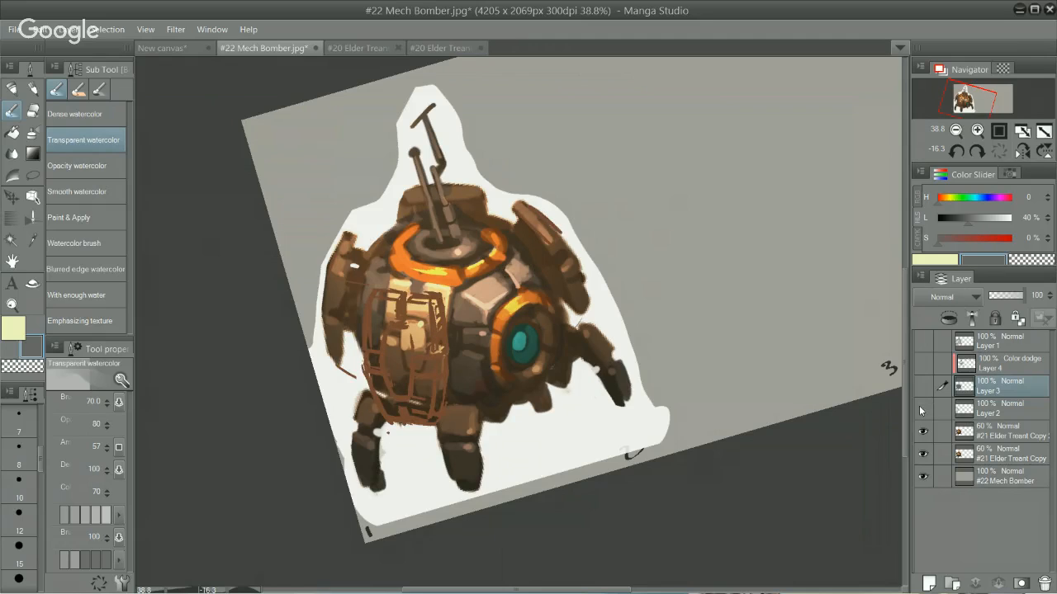
left_click(922, 410)
left_click(923, 410)
Step: Show Layer 1's line art over the colour sketch, hide Layer 2, and make the upper #21 Elder Treant Copy active
left_click(922, 341)
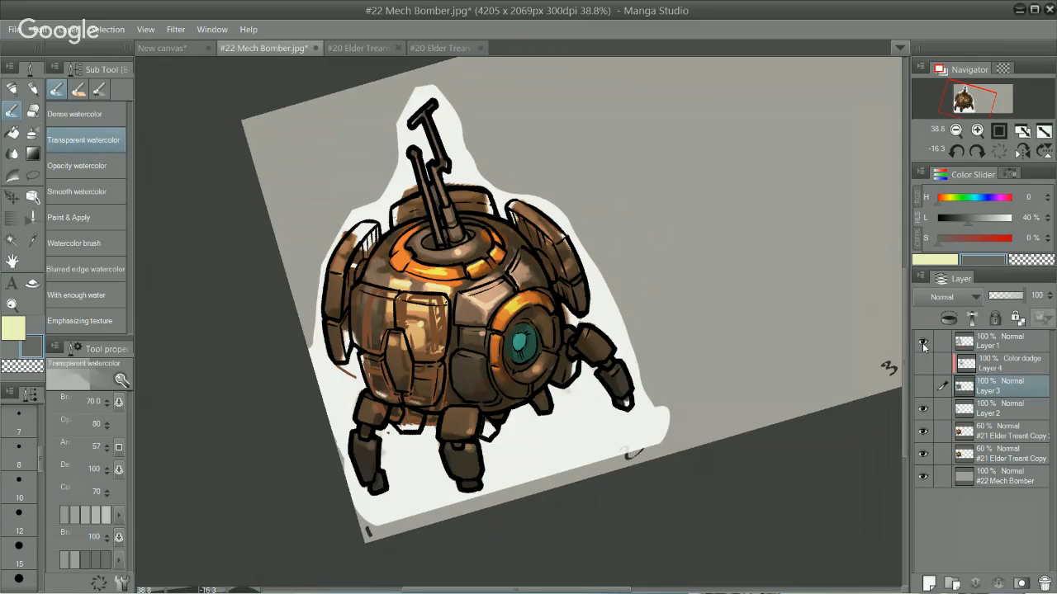
left_click(923, 342)
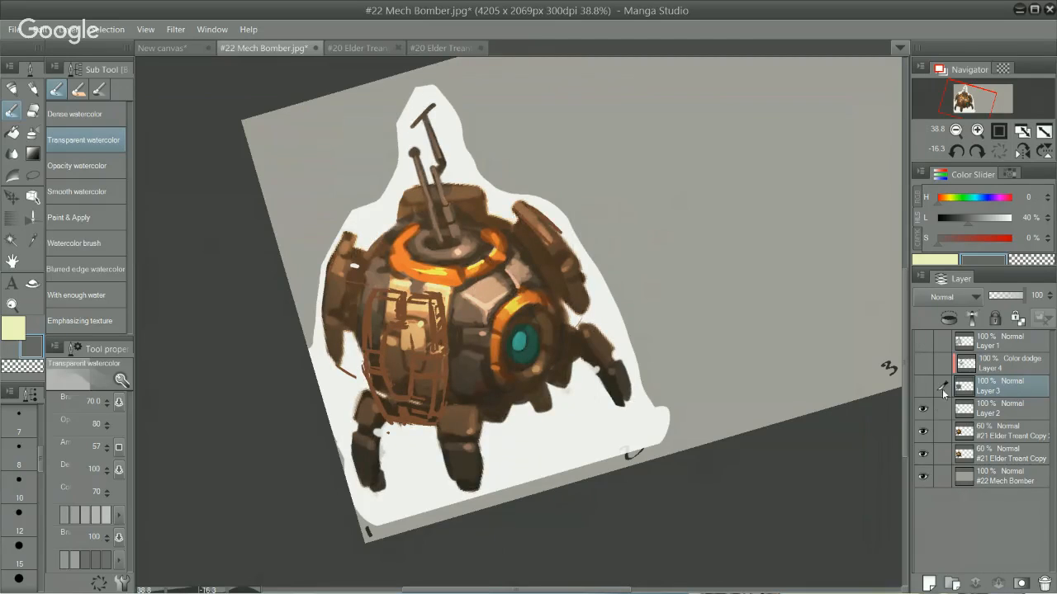
left_click(923, 408)
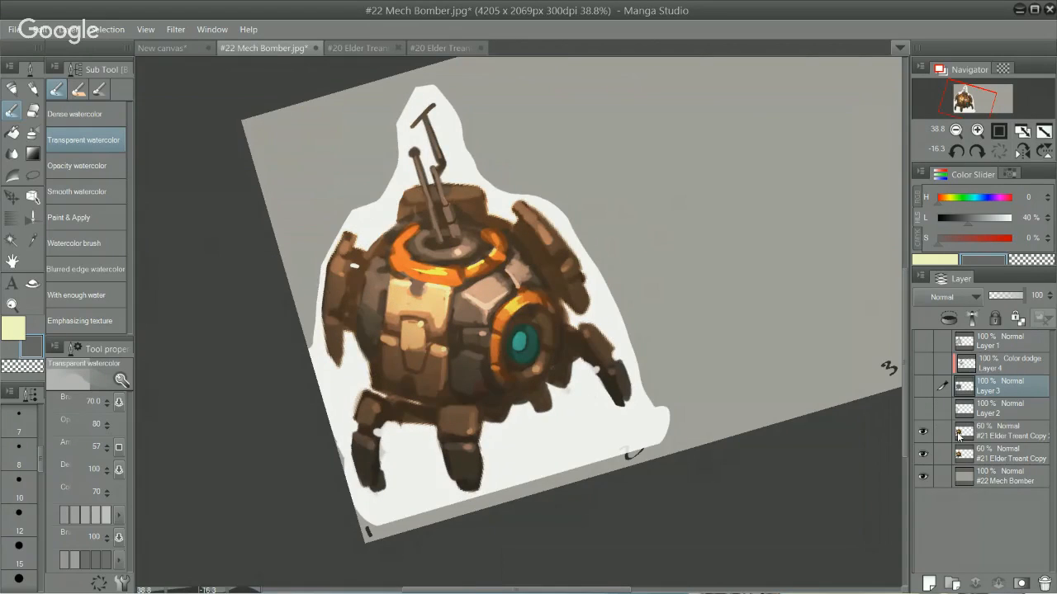
left_click(955, 425)
left_click(923, 341)
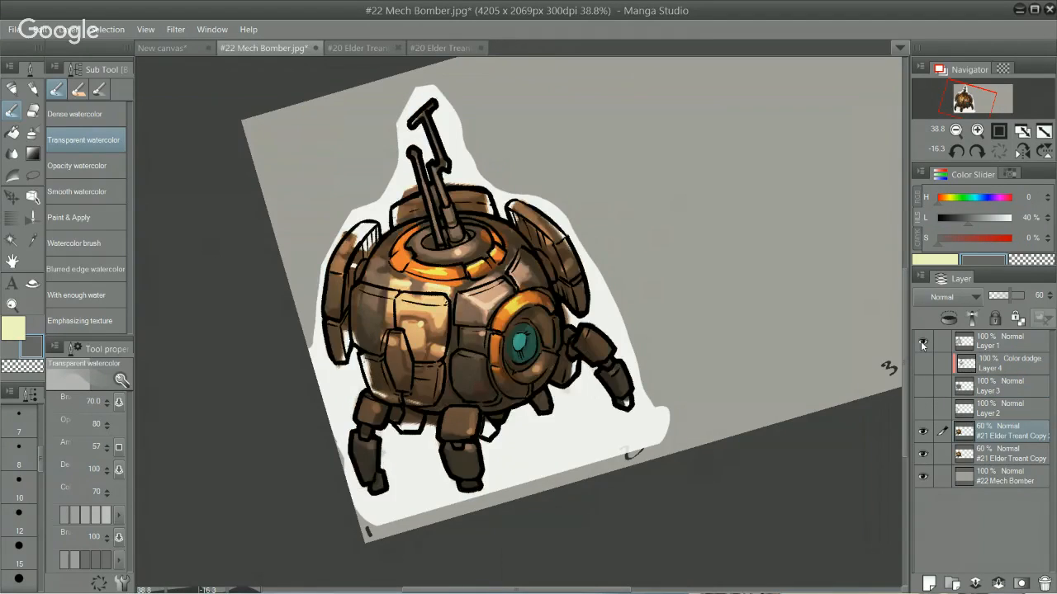
Step: Hide both #21 Elder Treant Copy layers and show Layer 3 and Layer 4 again beneath the line art
left_click(923, 431)
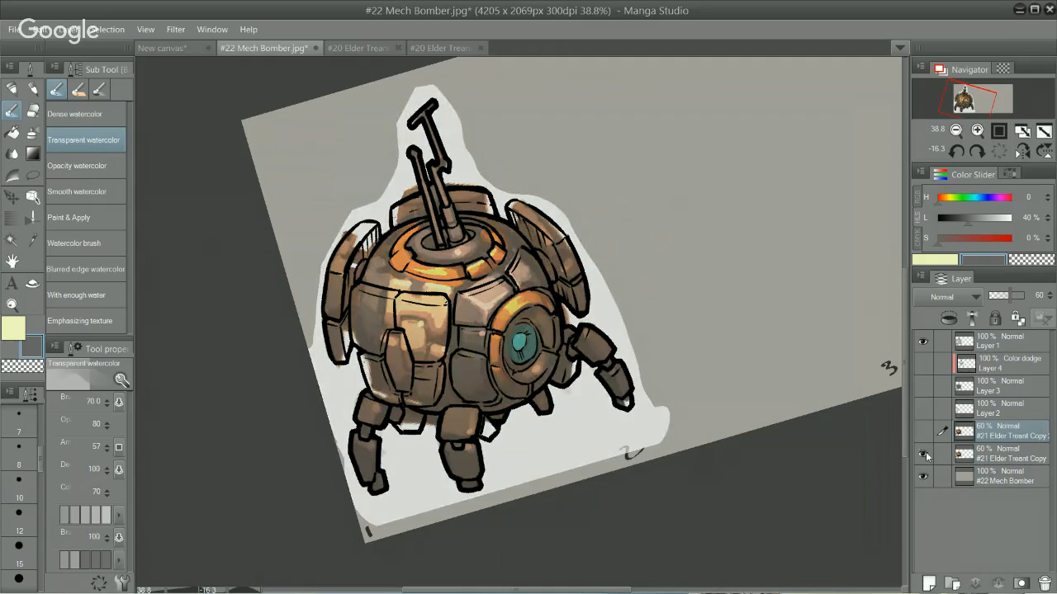
left_click(923, 454)
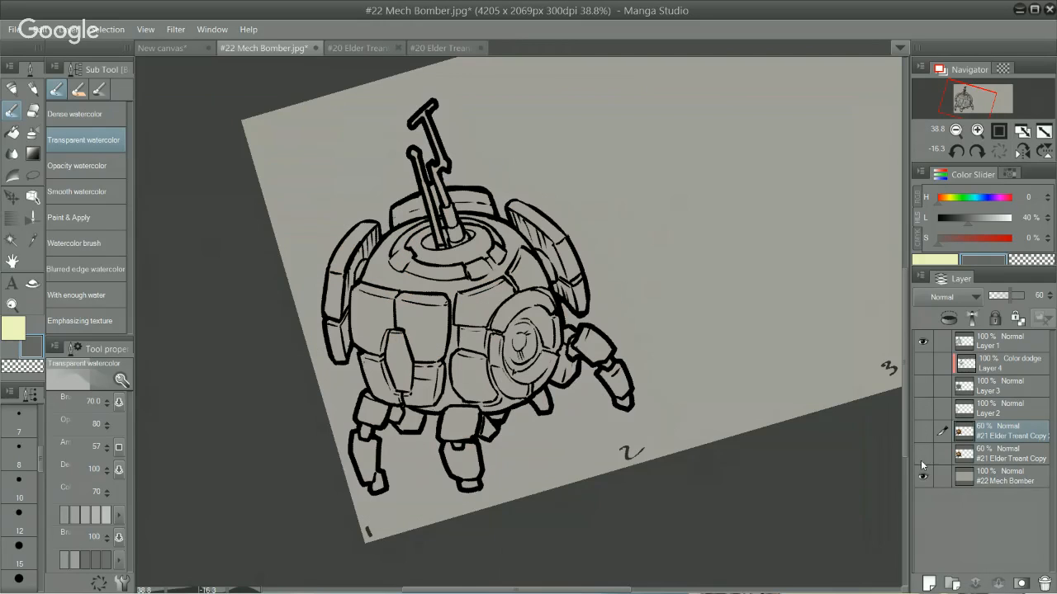
left_click(922, 385)
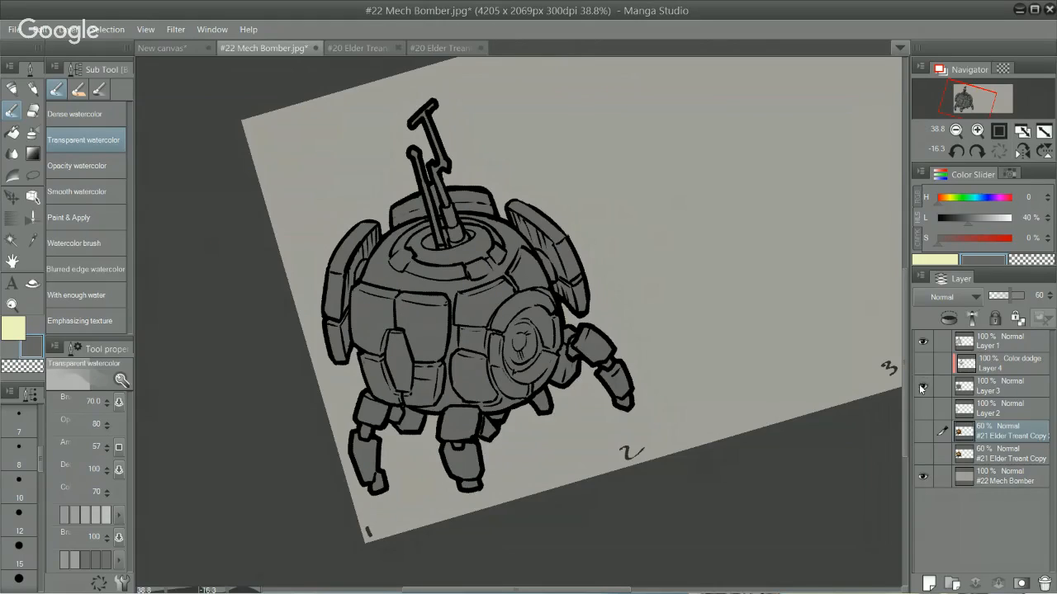
left_click(922, 386)
left_click(922, 386)
left_click(923, 360)
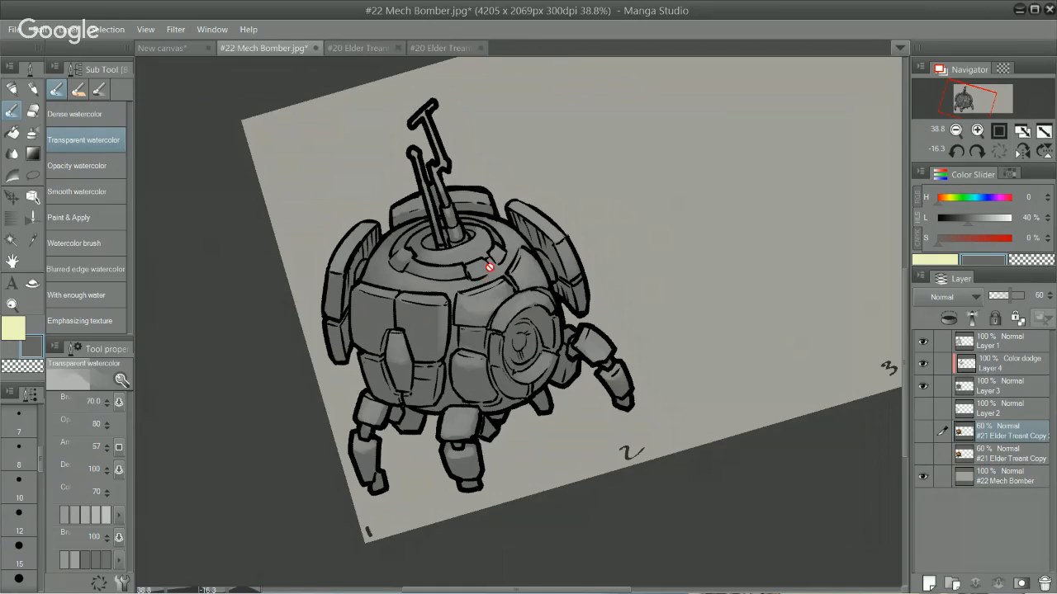
Step: Examine the grey shading and highlights across the mech up close, from the antennas down to the legs
scroll(388, 289, "up", 2)
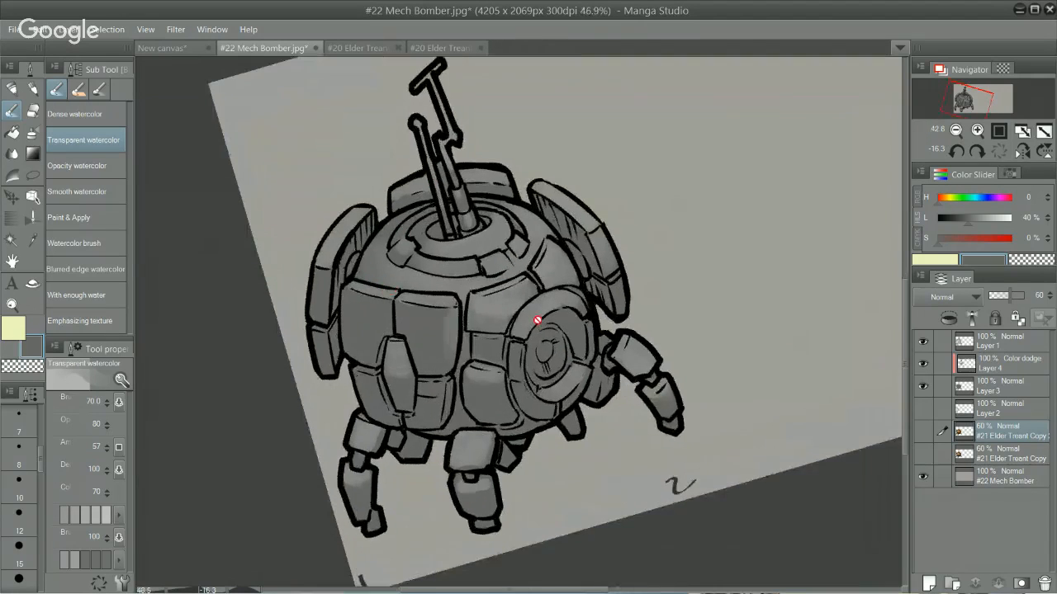
scroll(495, 372, "up", 1)
scroll(660, 327, "up", 2)
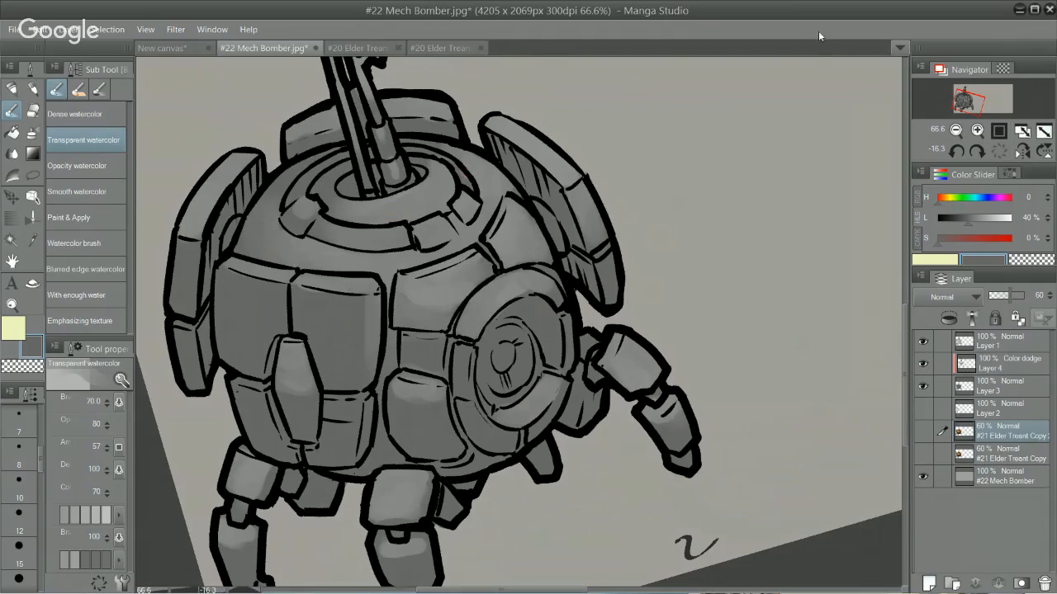
mouse_move(971, 110)
left_mouse_down()
mouse_move(980, 95)
mouse_move(972, 100)
left_mouse_up()
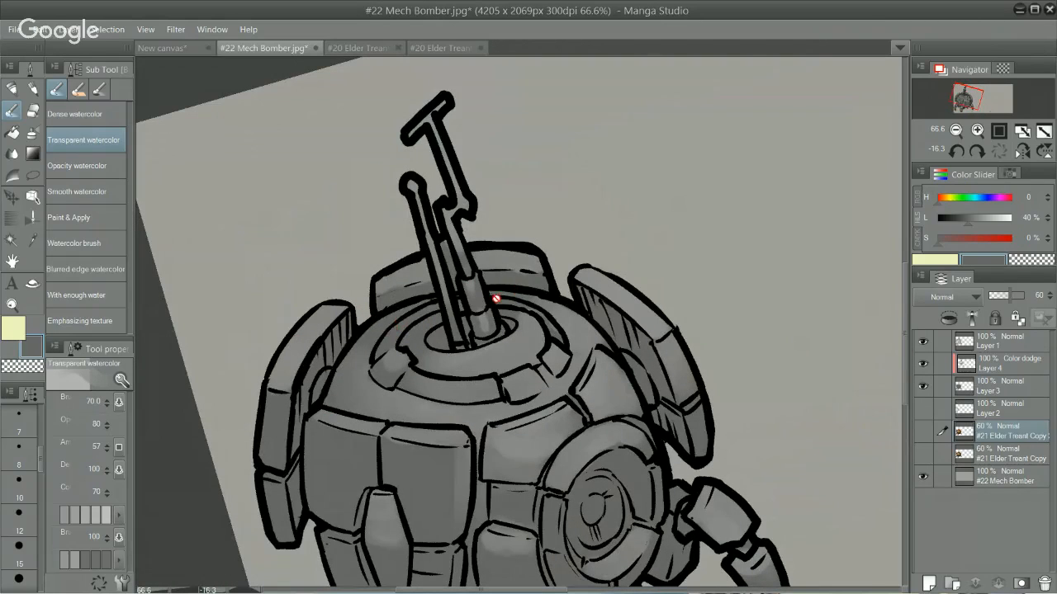
scroll(453, 351, "down", 1)
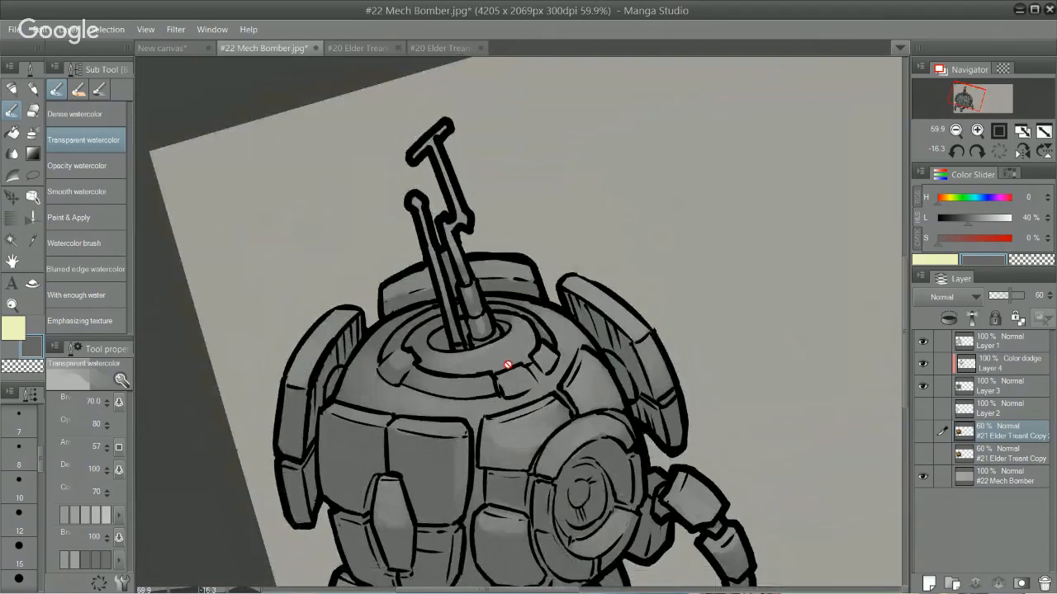
scroll(505, 370, "down", 2)
scroll(505, 370, "up", 2)
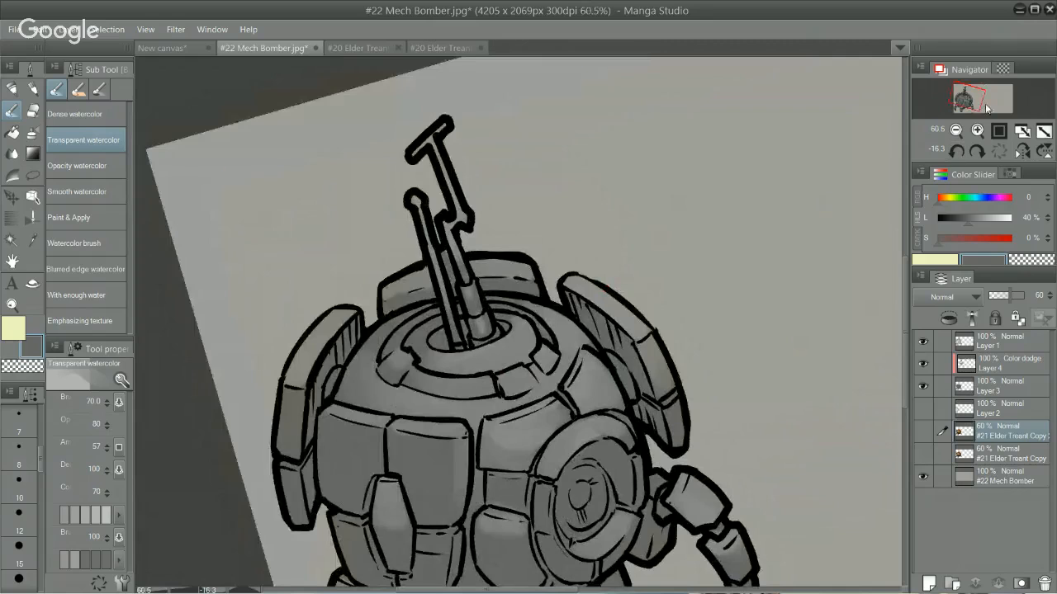
left_click_drag(965, 87, 972, 99)
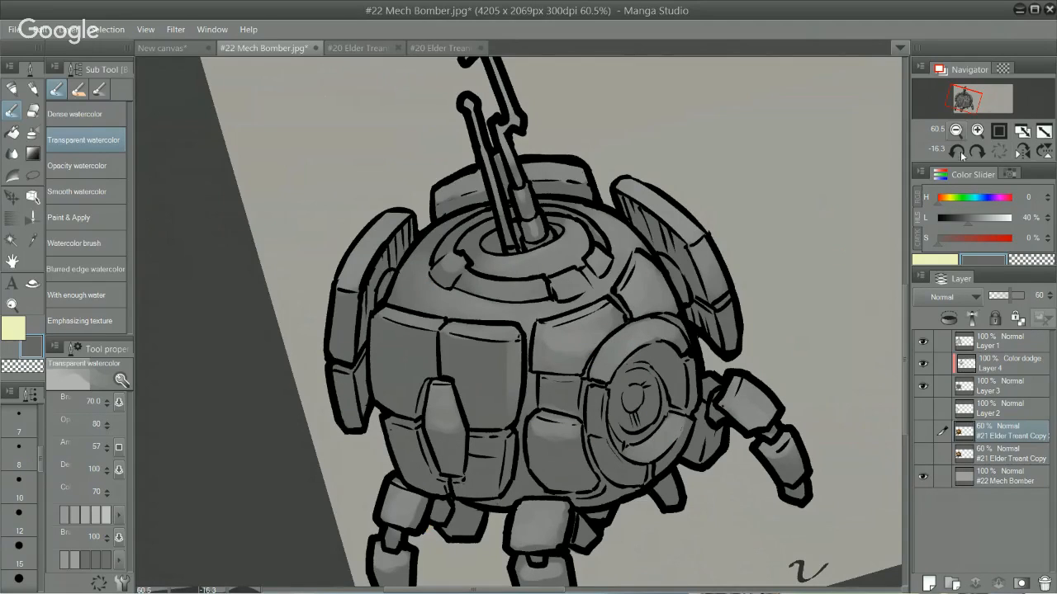
left_click(963, 103)
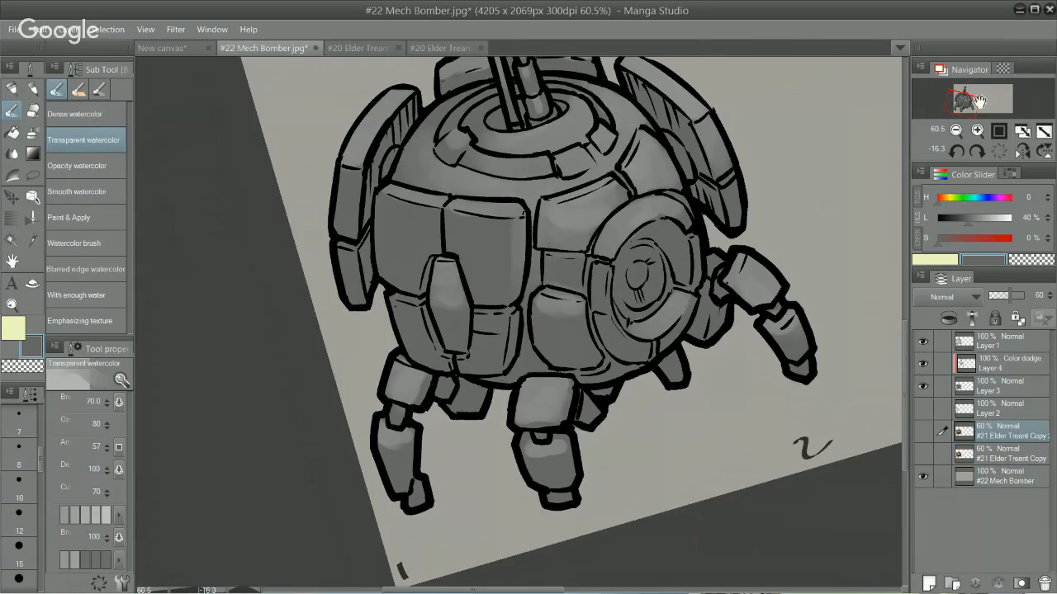
left_click_drag(975, 105, 972, 105)
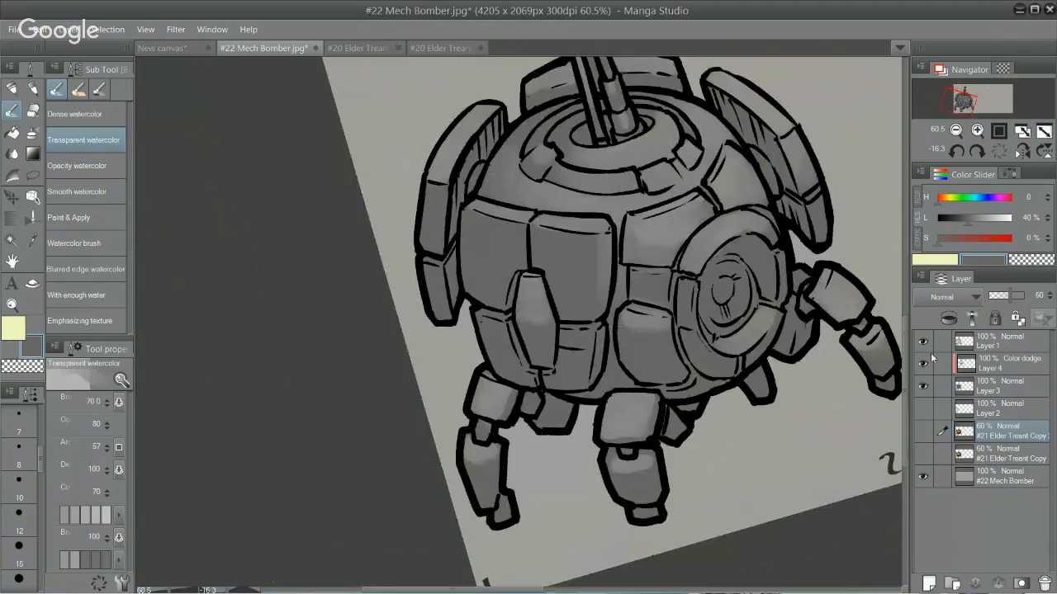
scroll(722, 299, "down", 2)
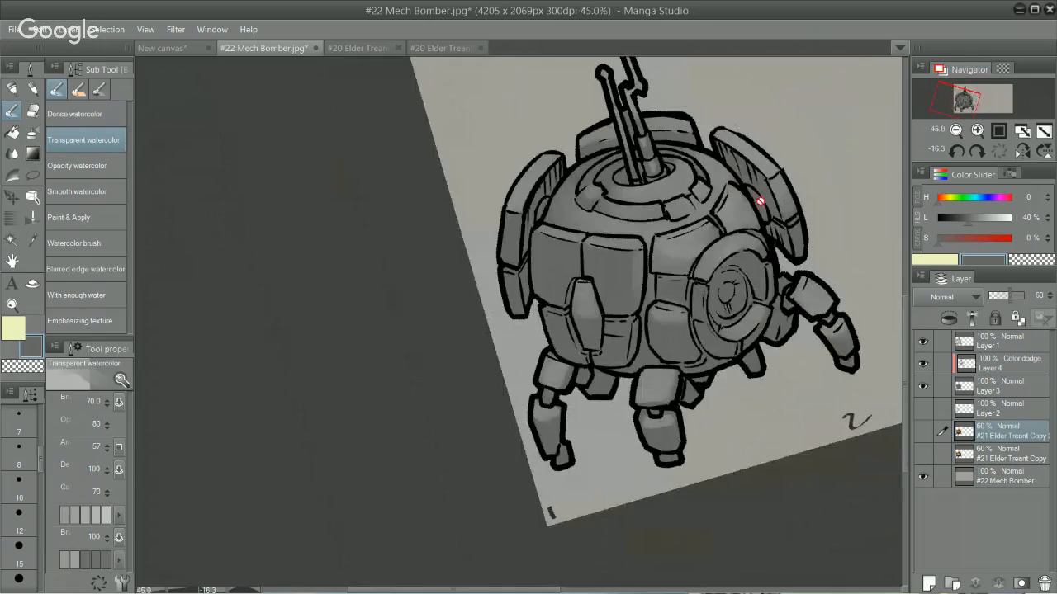